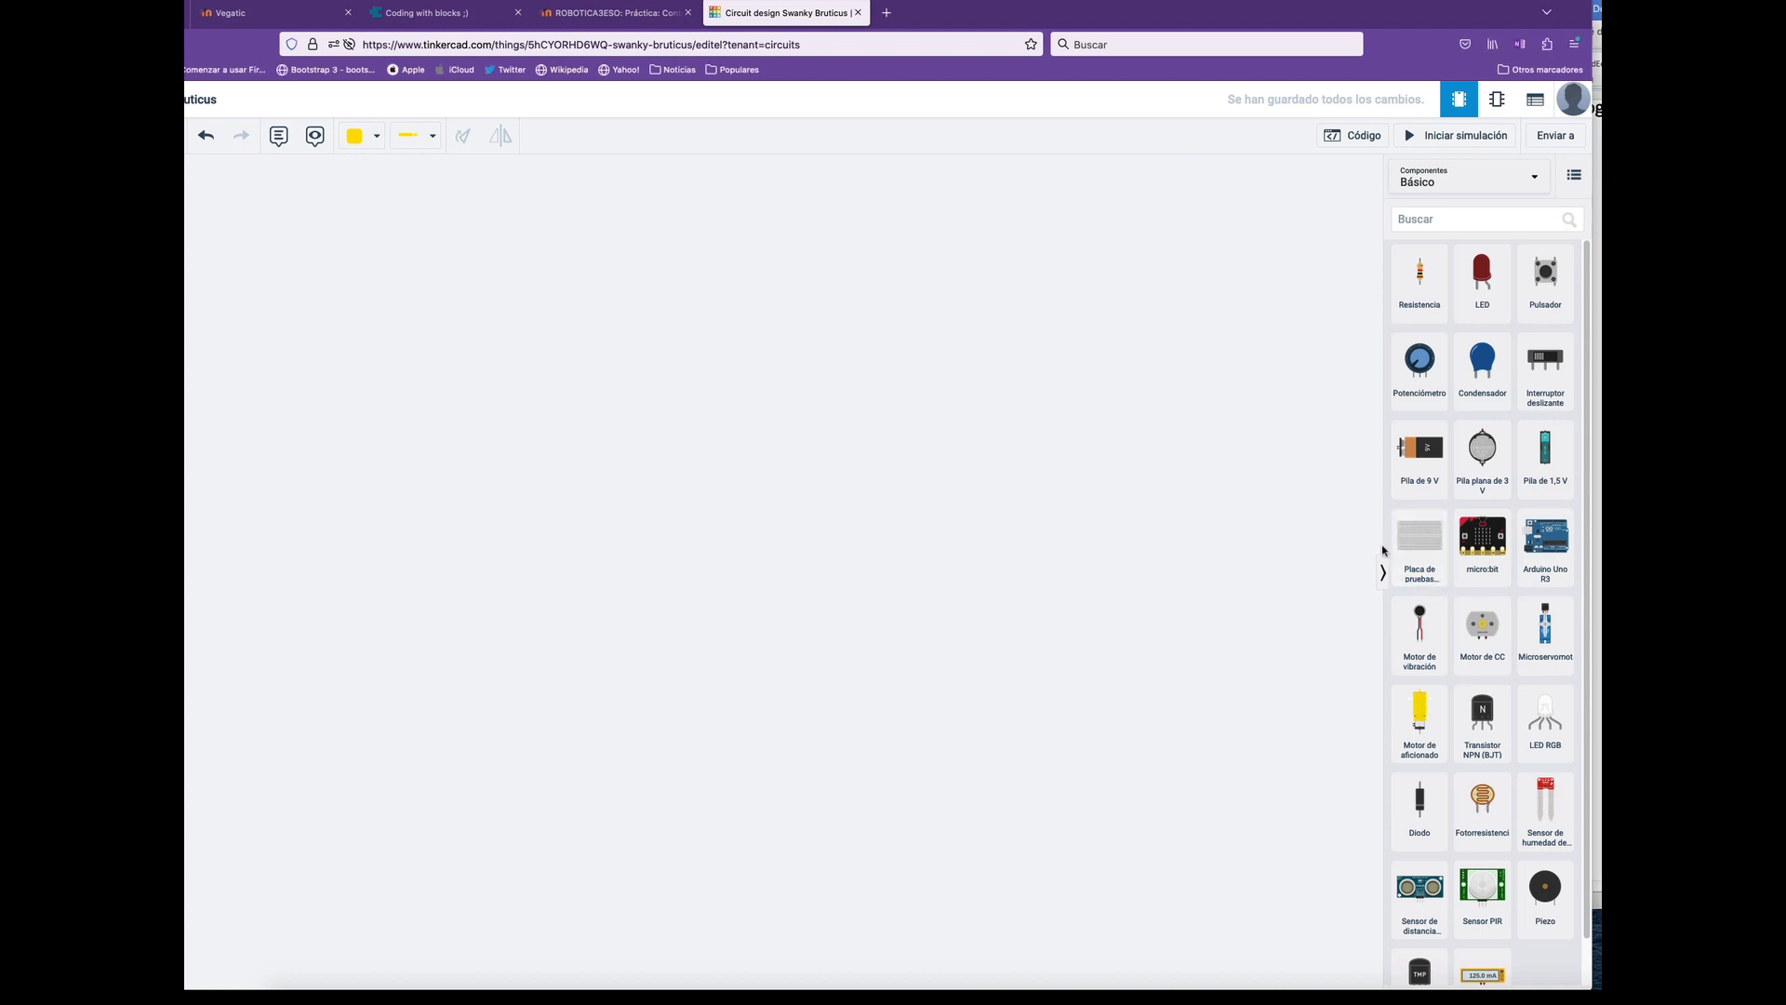
# Place an Arduino Uno R3 on the canvas and a hobby gearmotor (Motor de aficionado) to its right.
pyautogui.moveTo(1545, 539); pyautogui.dragTo(509, 444)
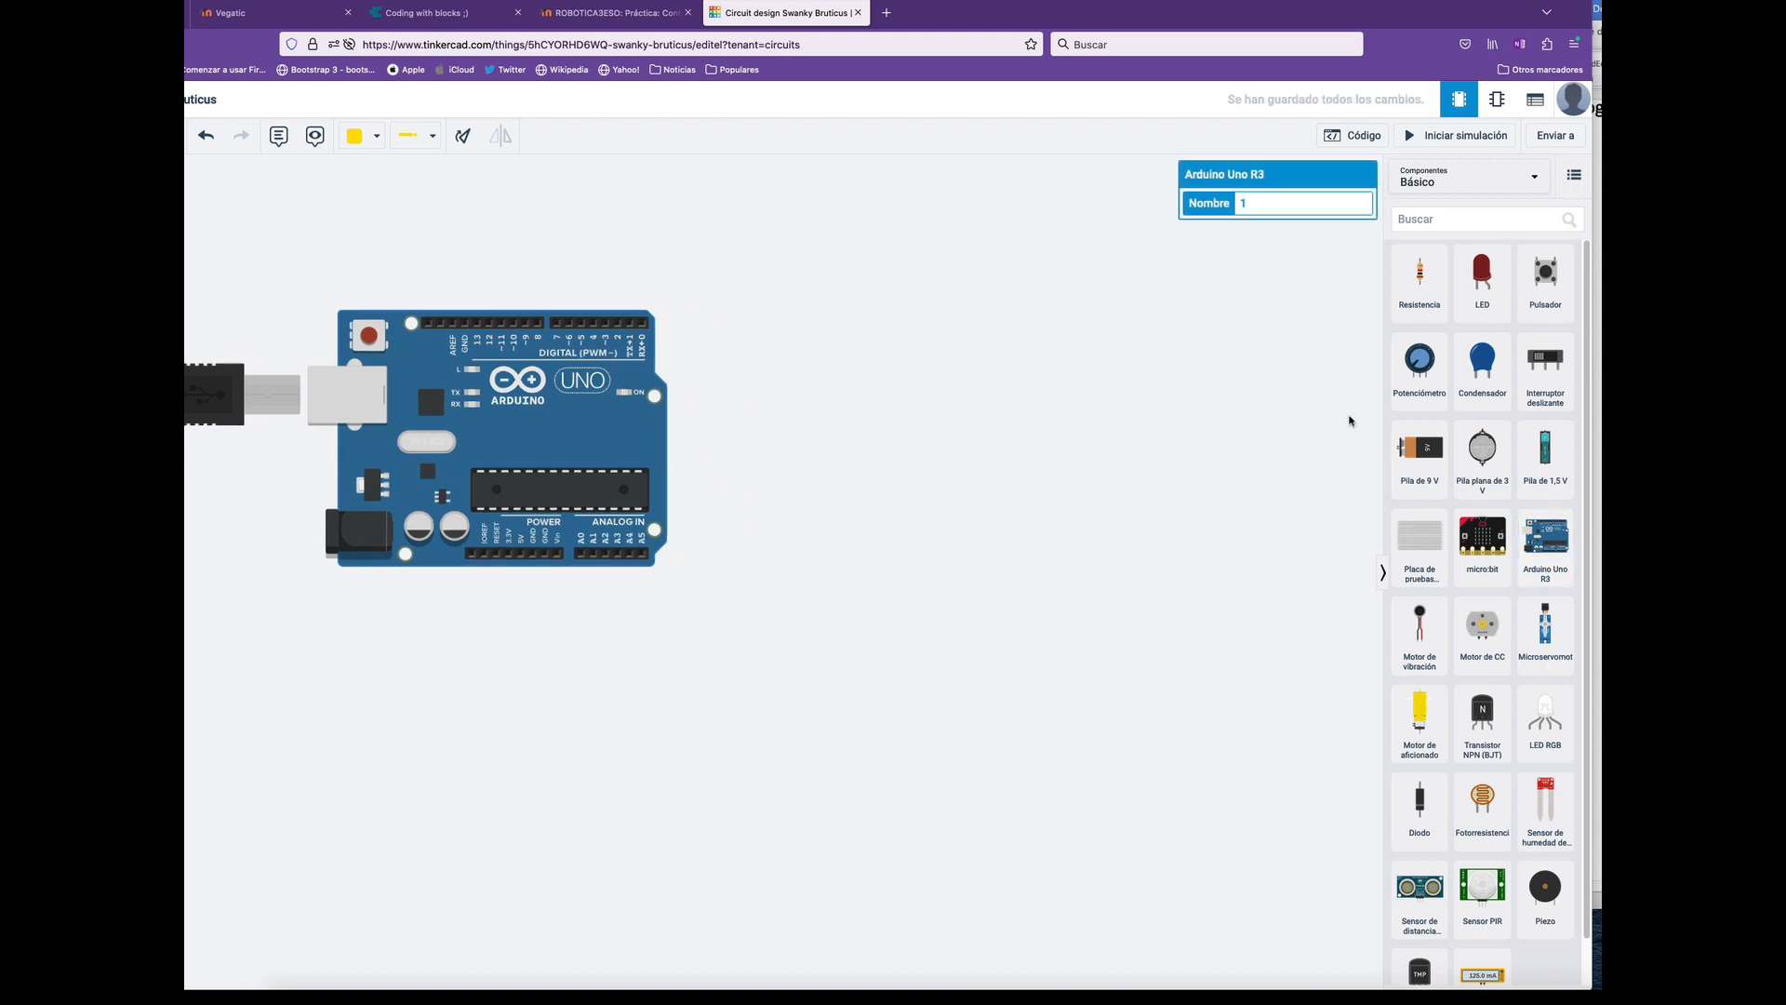
pyautogui.moveTo(1419, 717); pyautogui.dragTo(1179, 392)
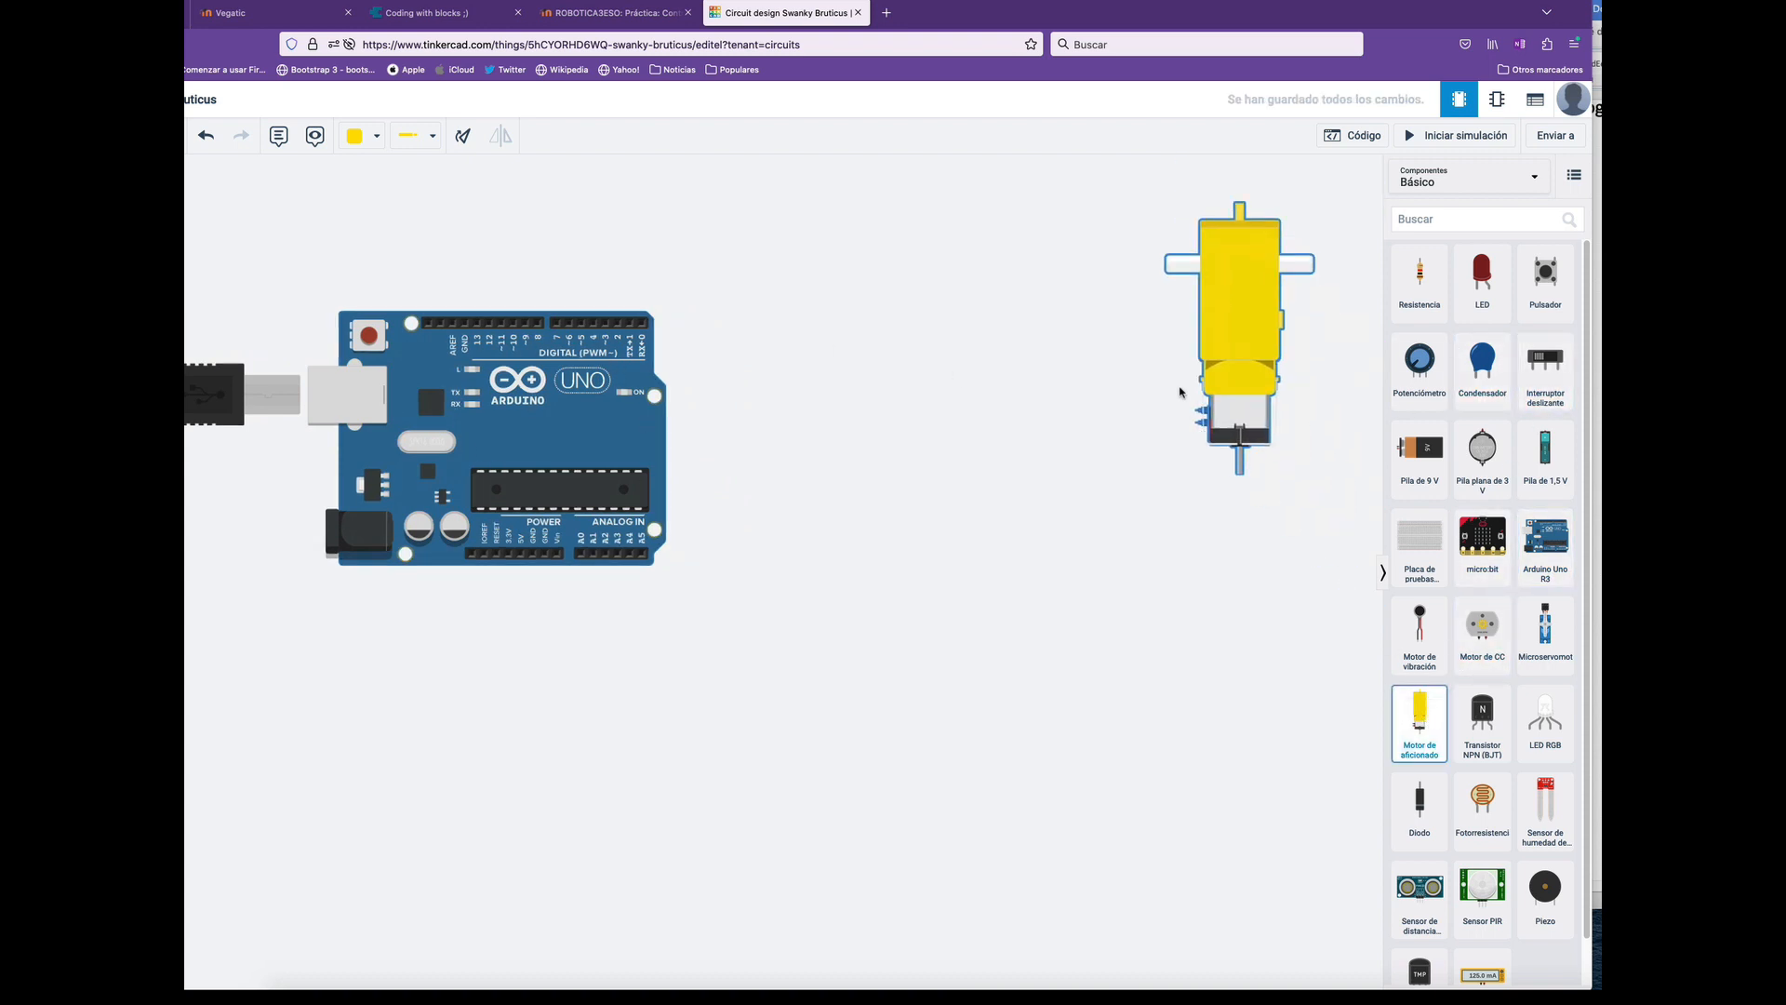
# Wire Arduino digital pin 2 to the motor's negative terminal, routing the yellow cable above the board and down beside the motor.
pyautogui.click(618, 321)
pyautogui.click(618, 294)
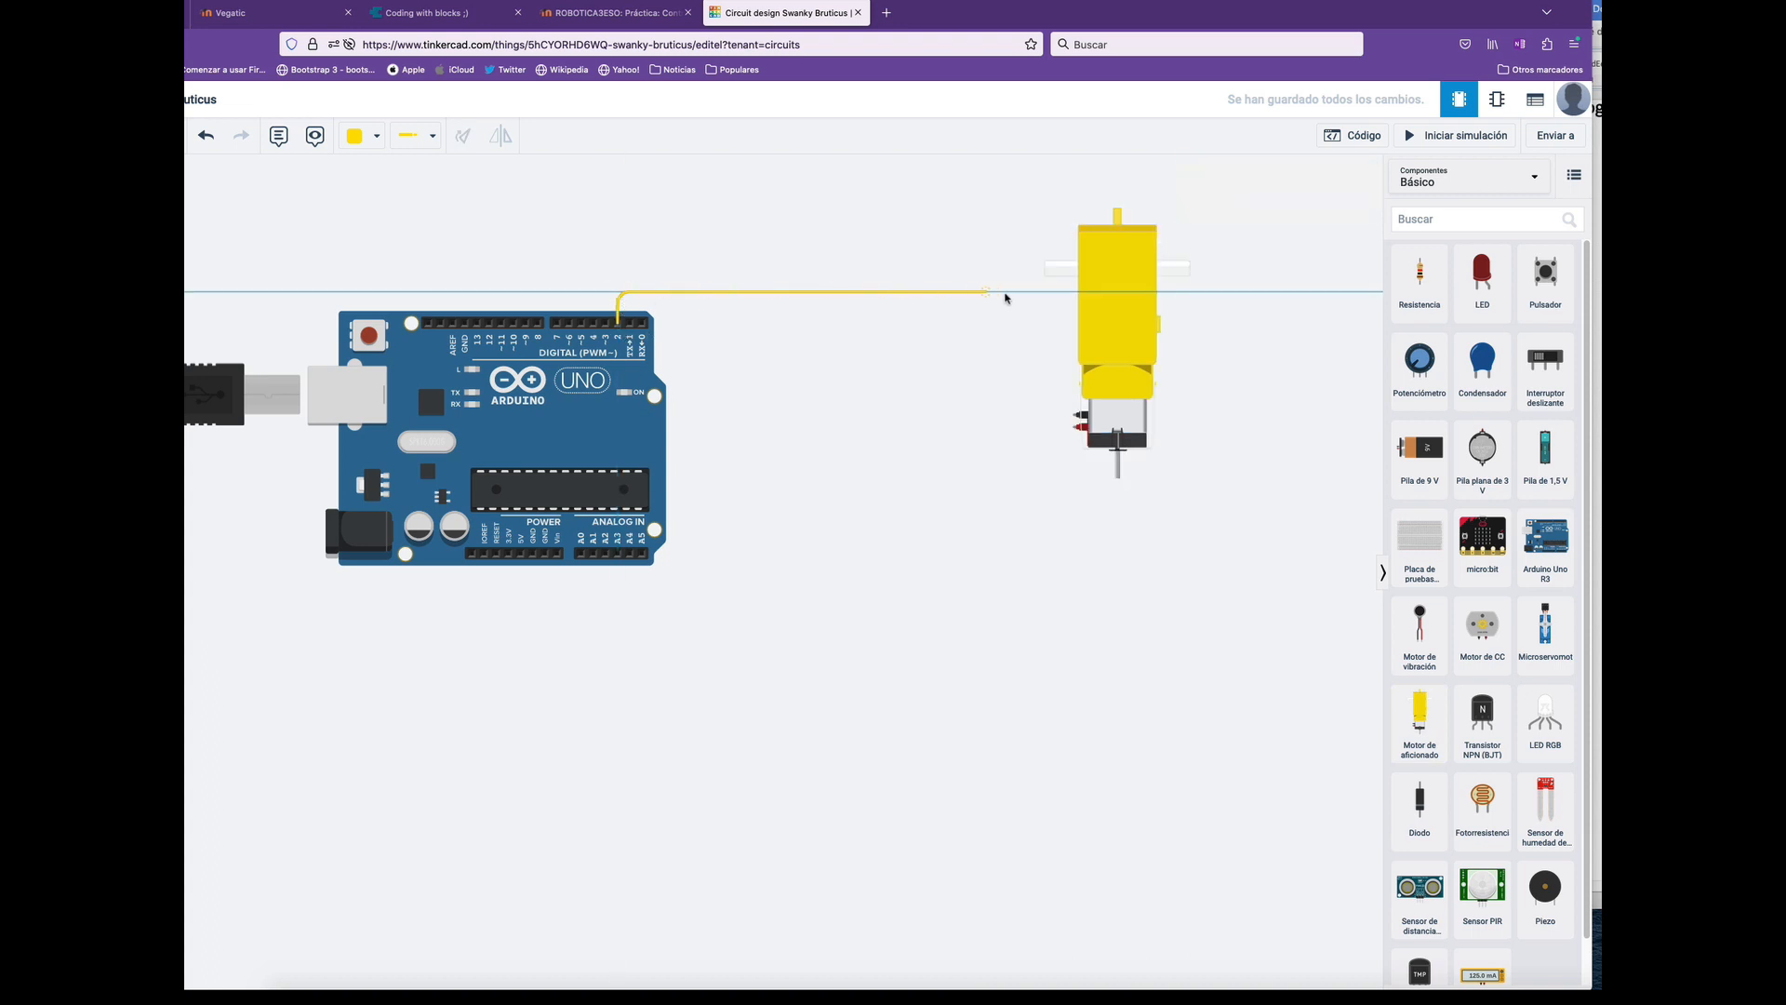
pyautogui.click(1028, 296)
pyautogui.click(1027, 410)
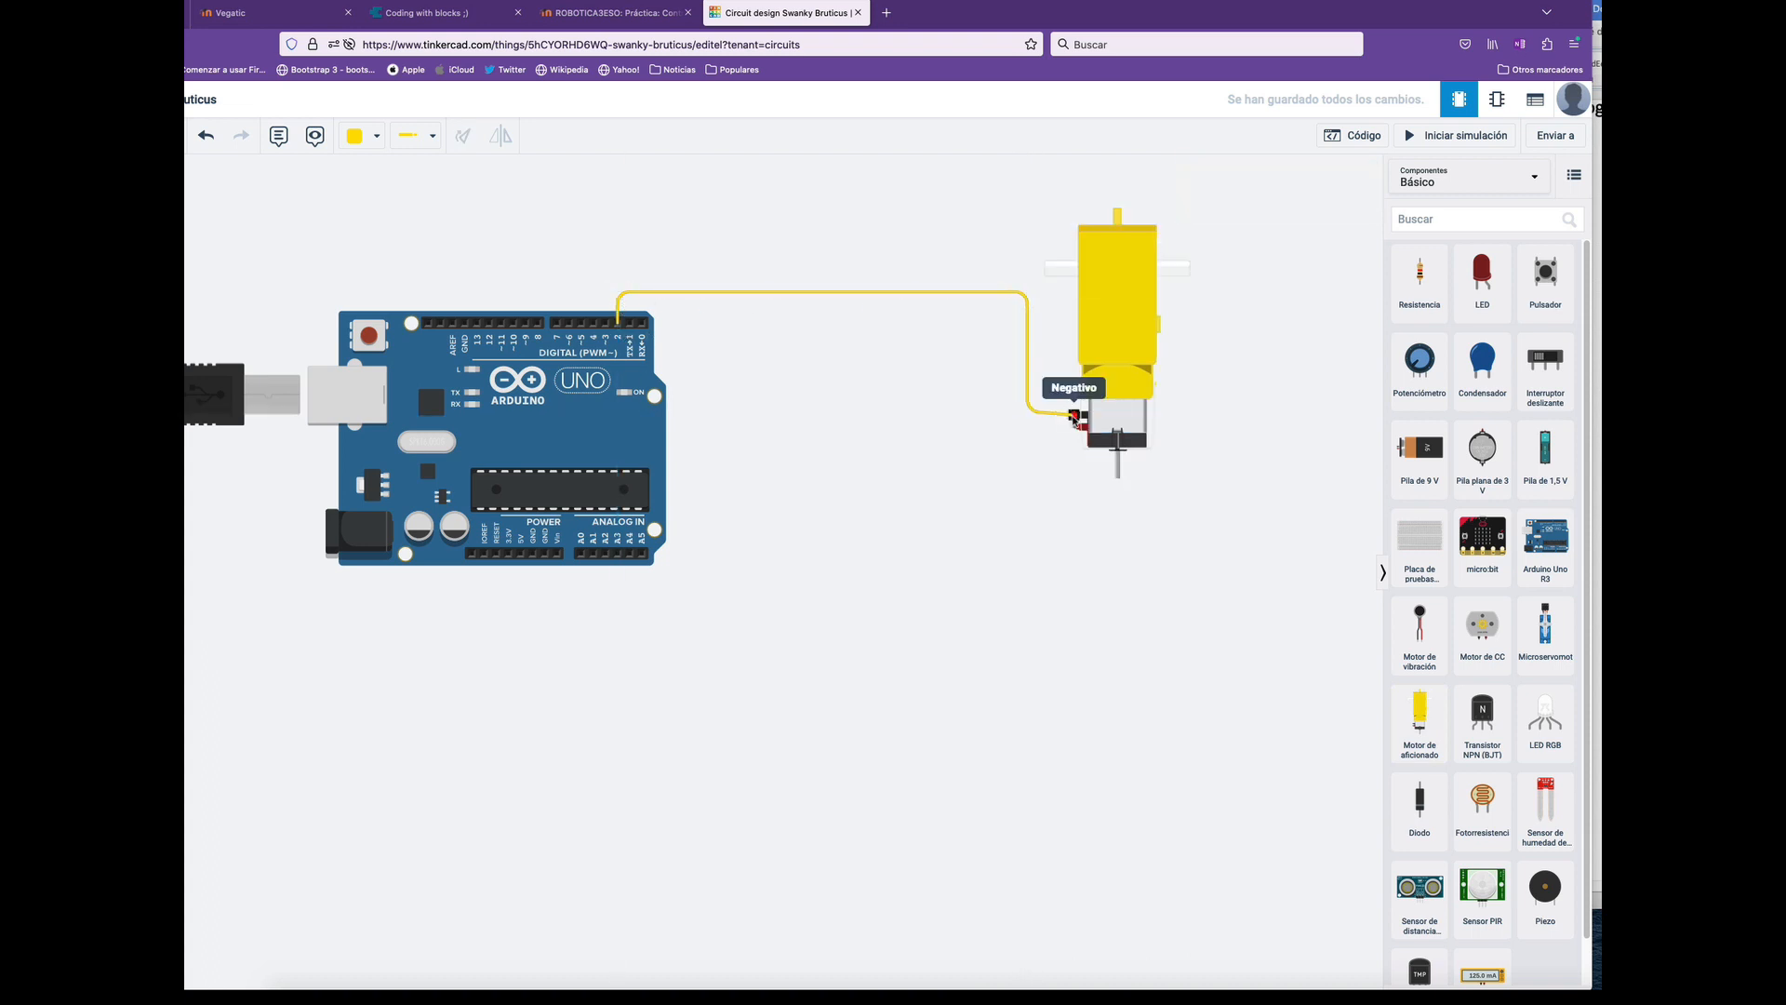
pyautogui.click(1075, 416)
# Wire Arduino digital pin 3 to the motor's positive terminal along the outside of the yellow cable and color it orange.
pyautogui.click(606, 322)
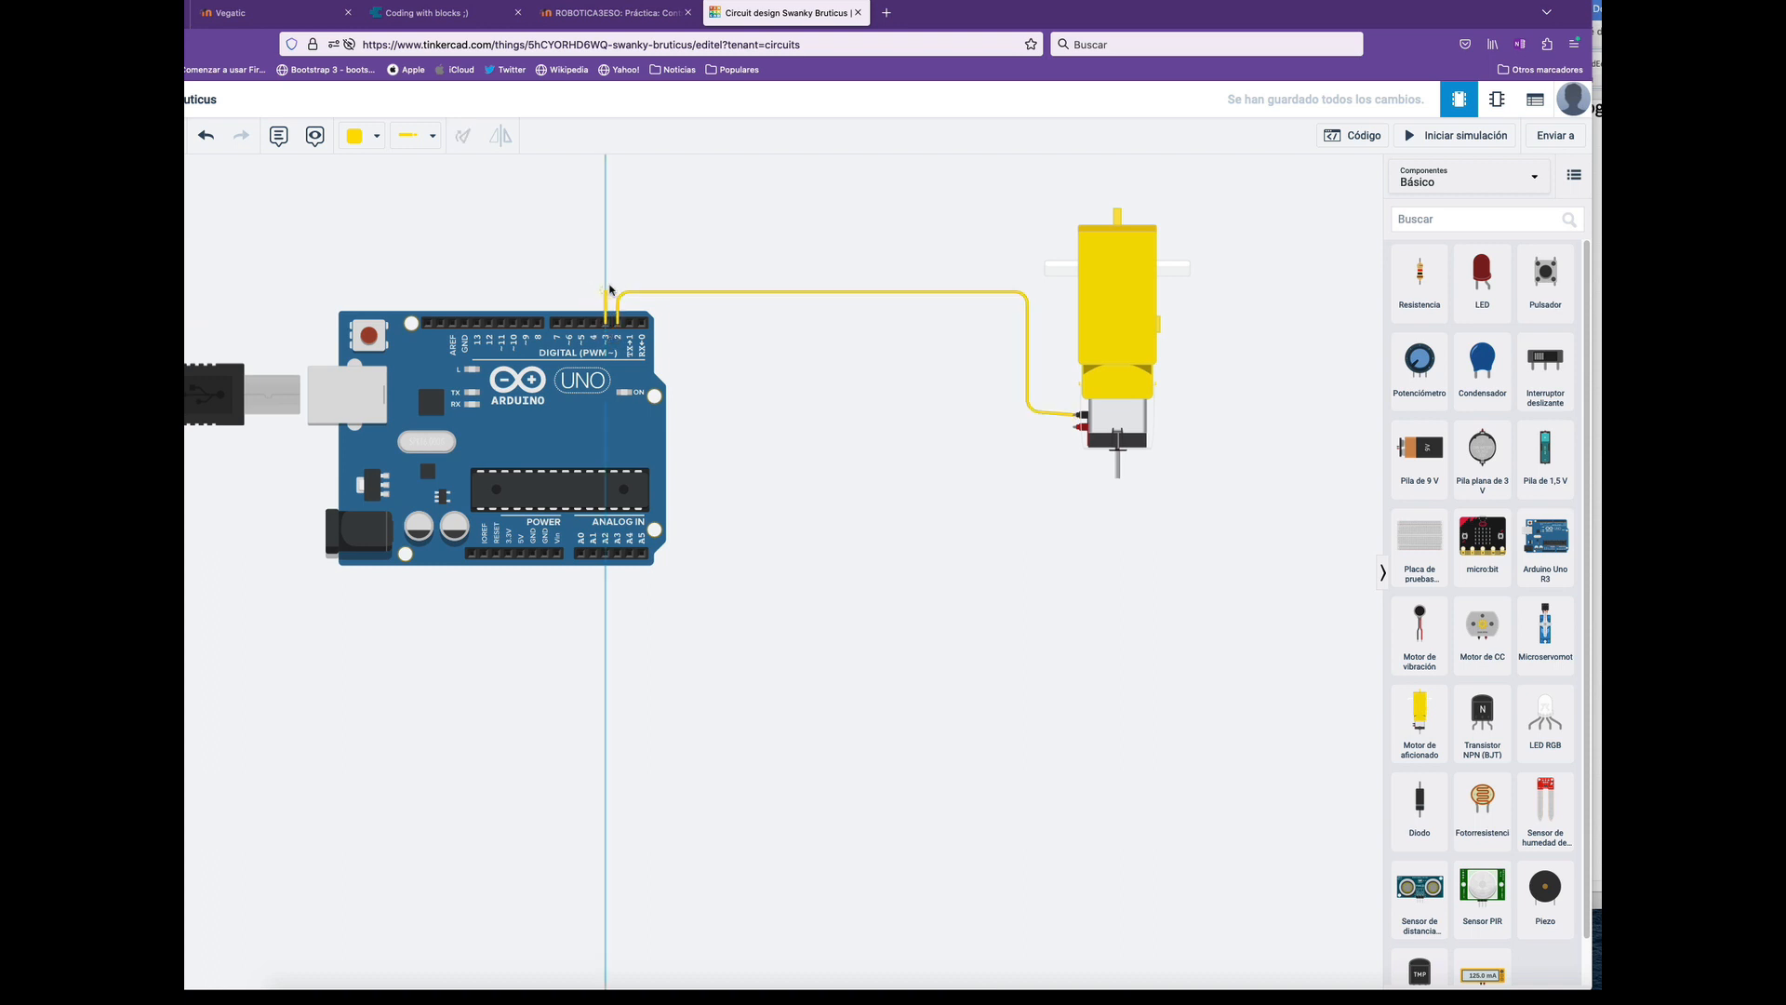
pyautogui.click(1035, 273)
pyautogui.click(1040, 428)
pyautogui.click(1076, 427)
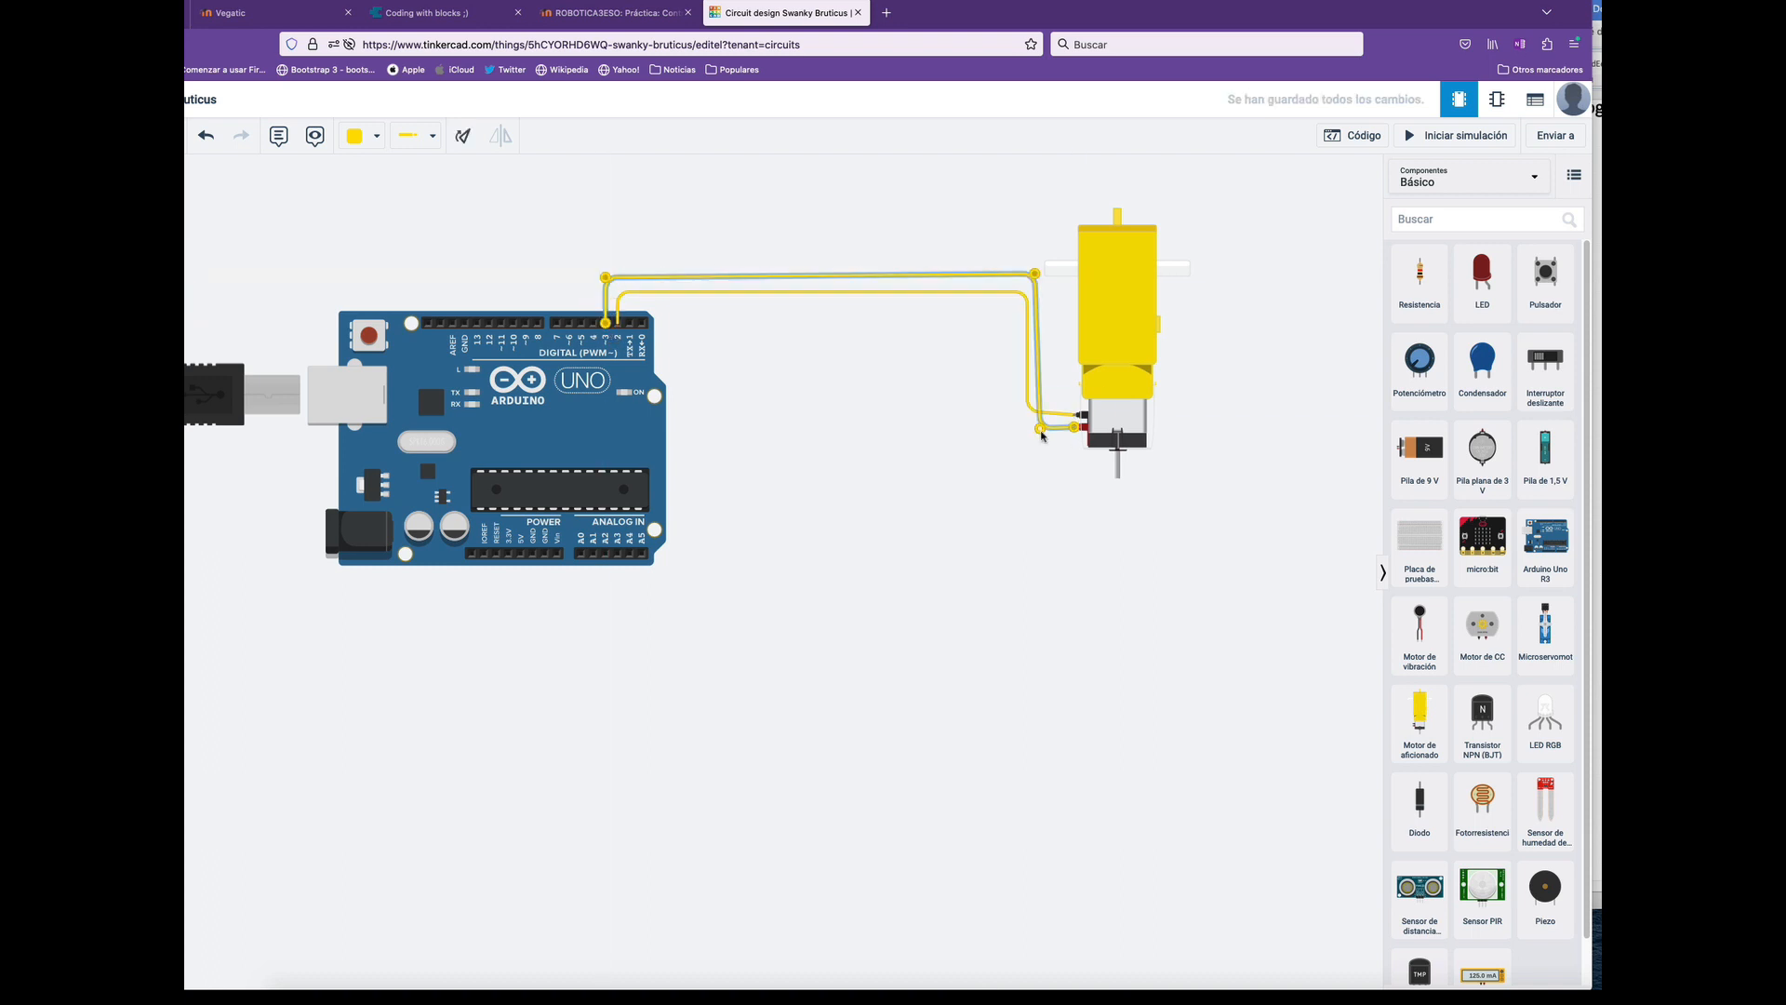
pyautogui.click(378, 137)
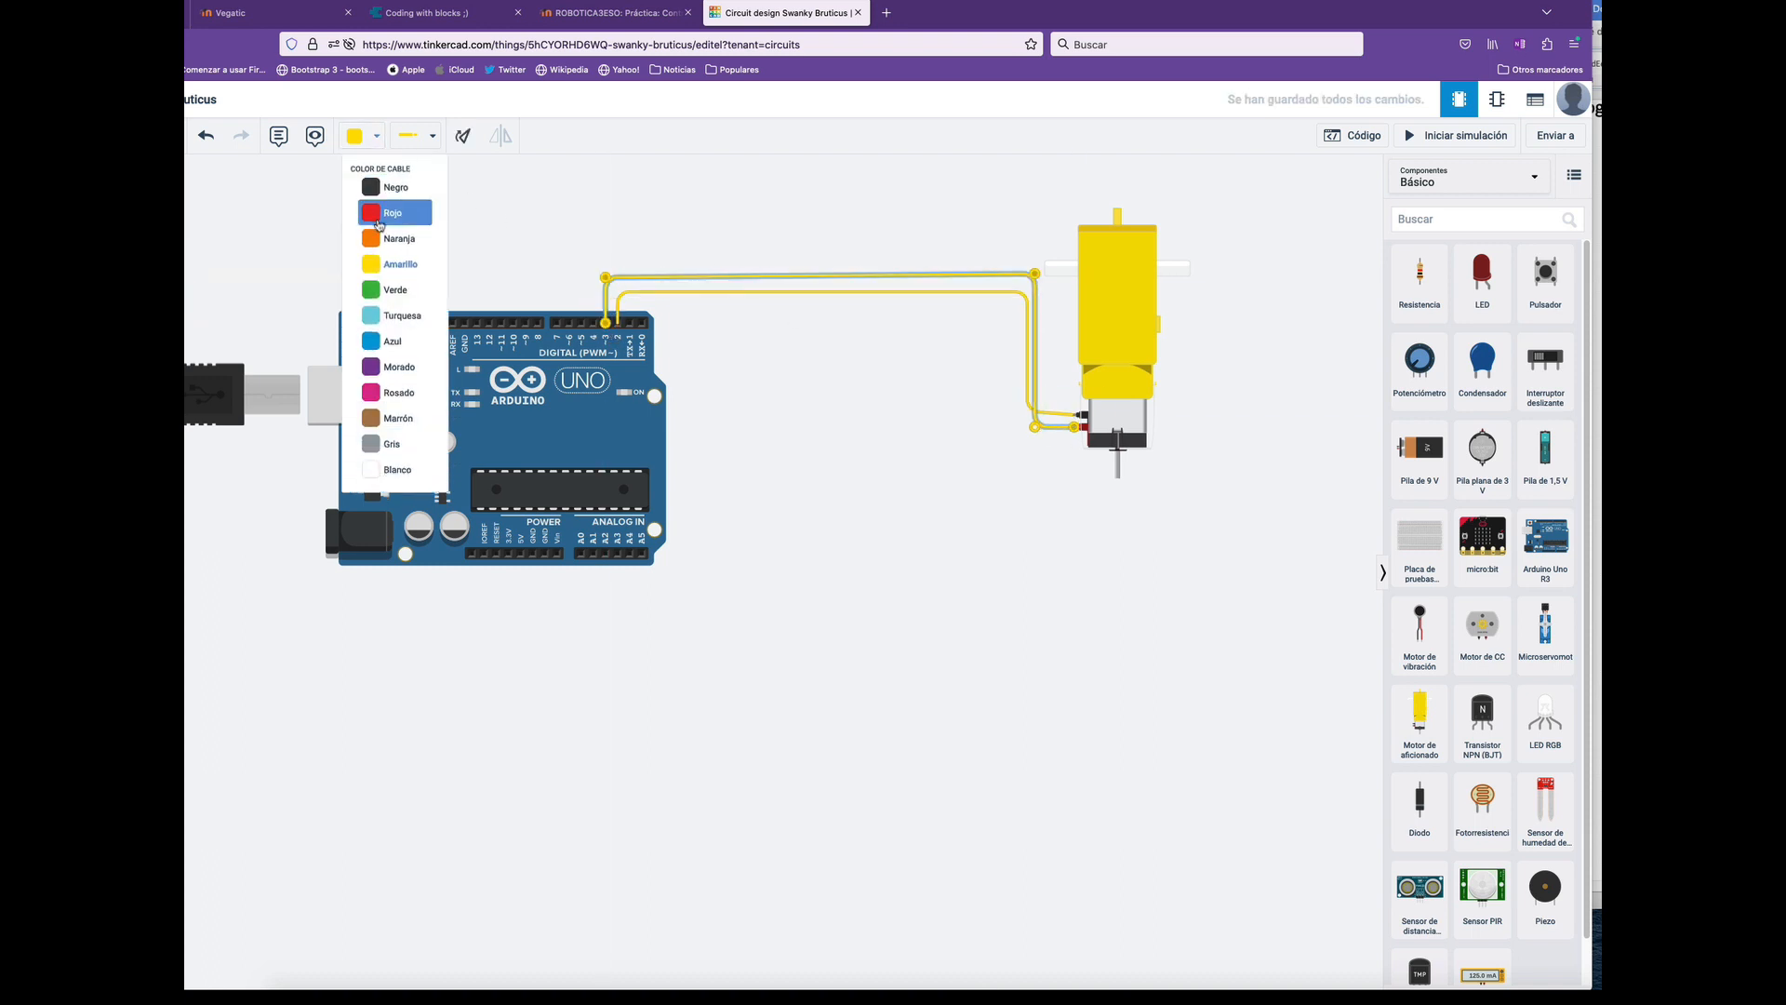
pyautogui.click(388, 233)
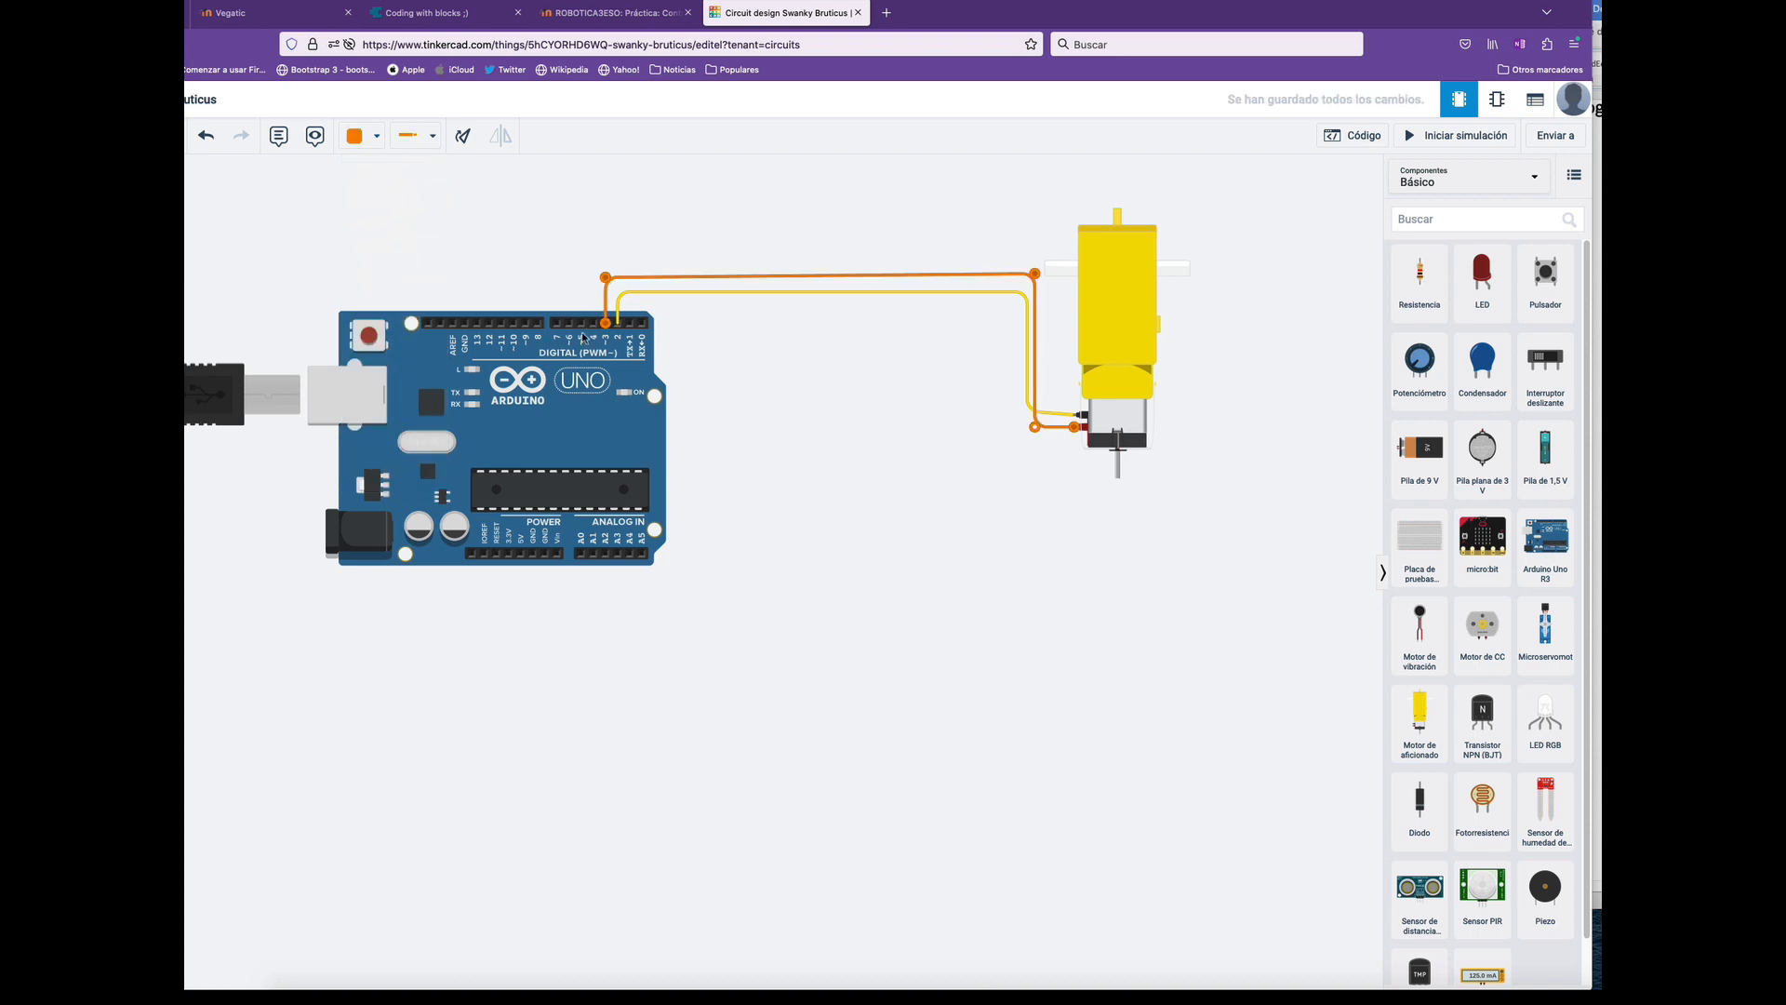
pyautogui.click(1017, 662)
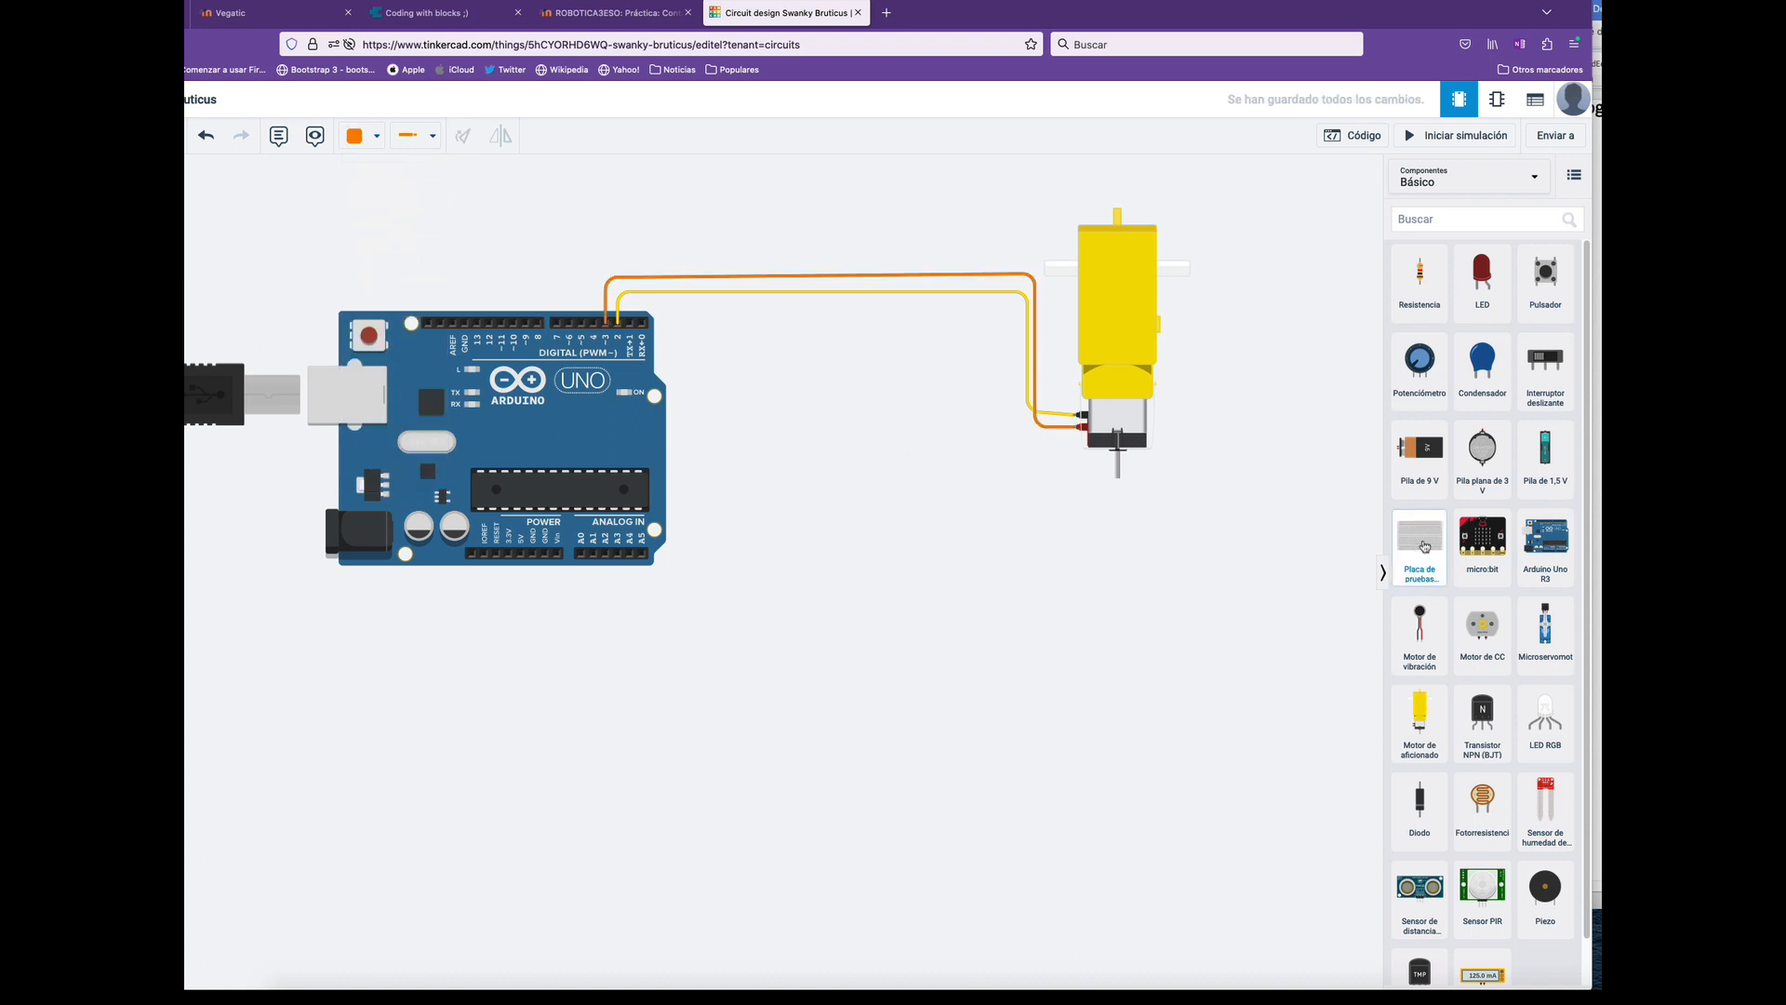
# Place a small breadboard below the motor and insert a photoresistor in its columns 4 and 5.
pyautogui.moveTo(944, 630); pyautogui.dragTo(955, 679)
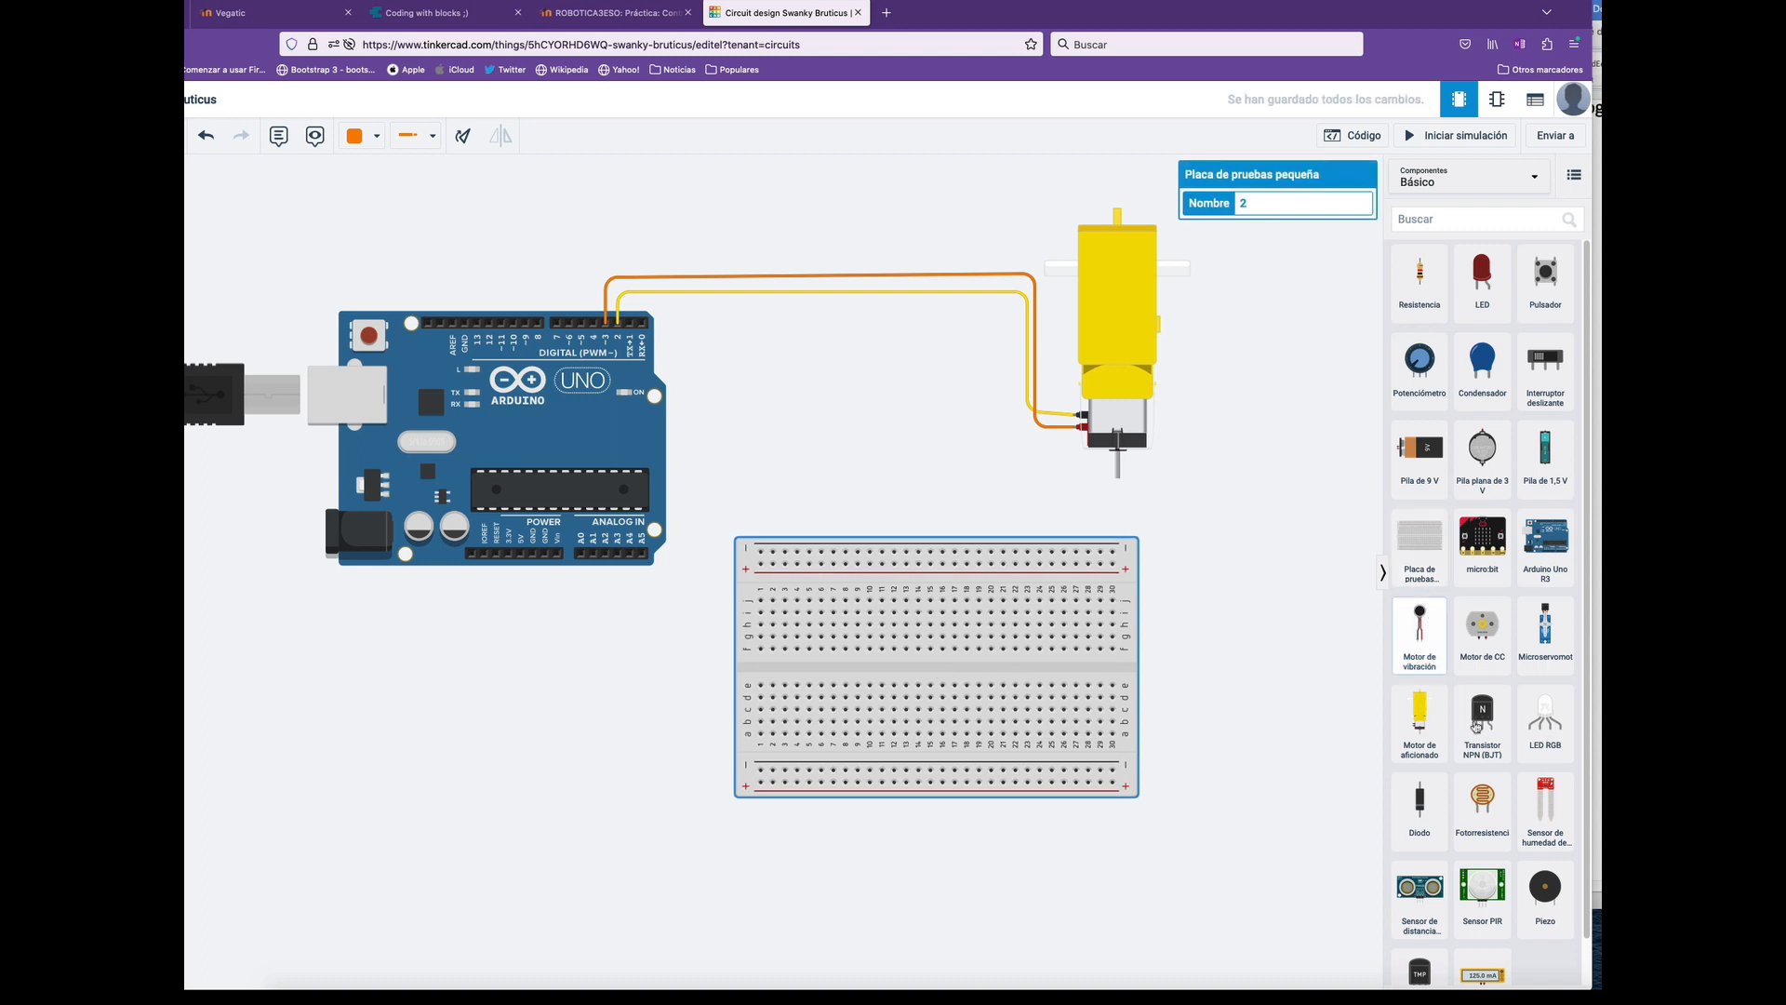
pyautogui.moveTo(1473, 804); pyautogui.dragTo(806, 603)
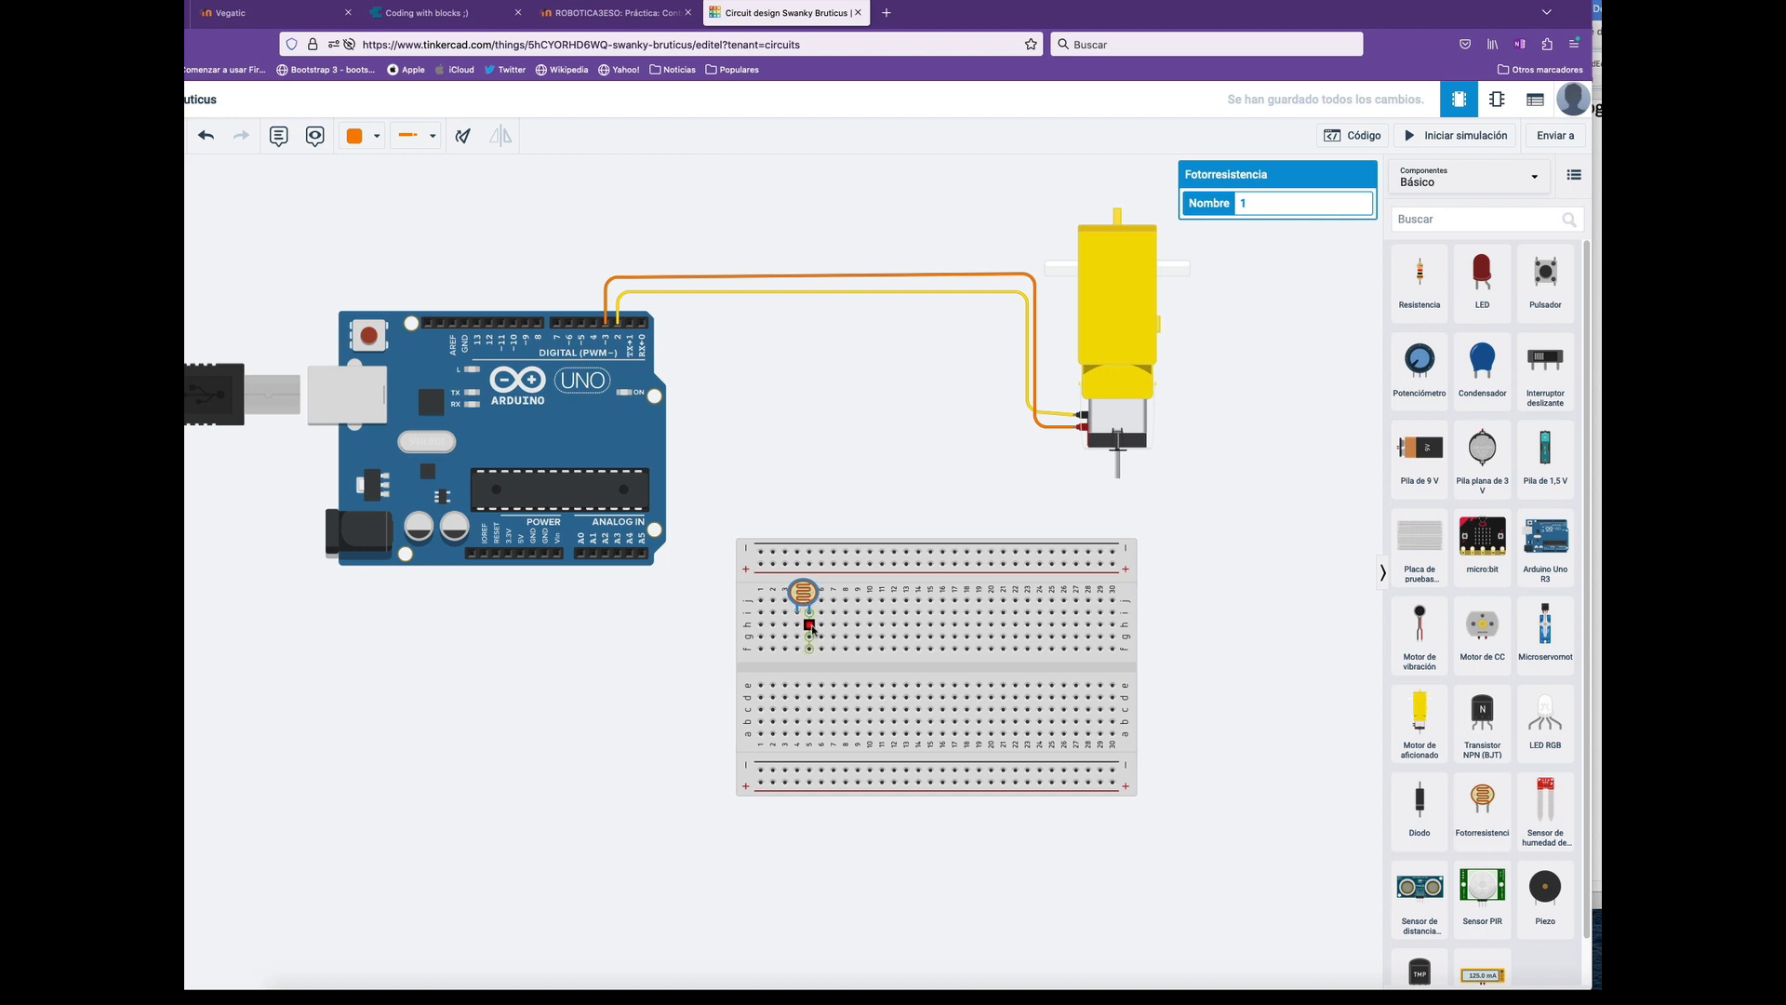
# Wire the photoresistor's column 5 to the upper positive rail, and column 4 to the lower negative rail with a black cable.
pyautogui.click(799, 624)
pyautogui.click(834, 565)
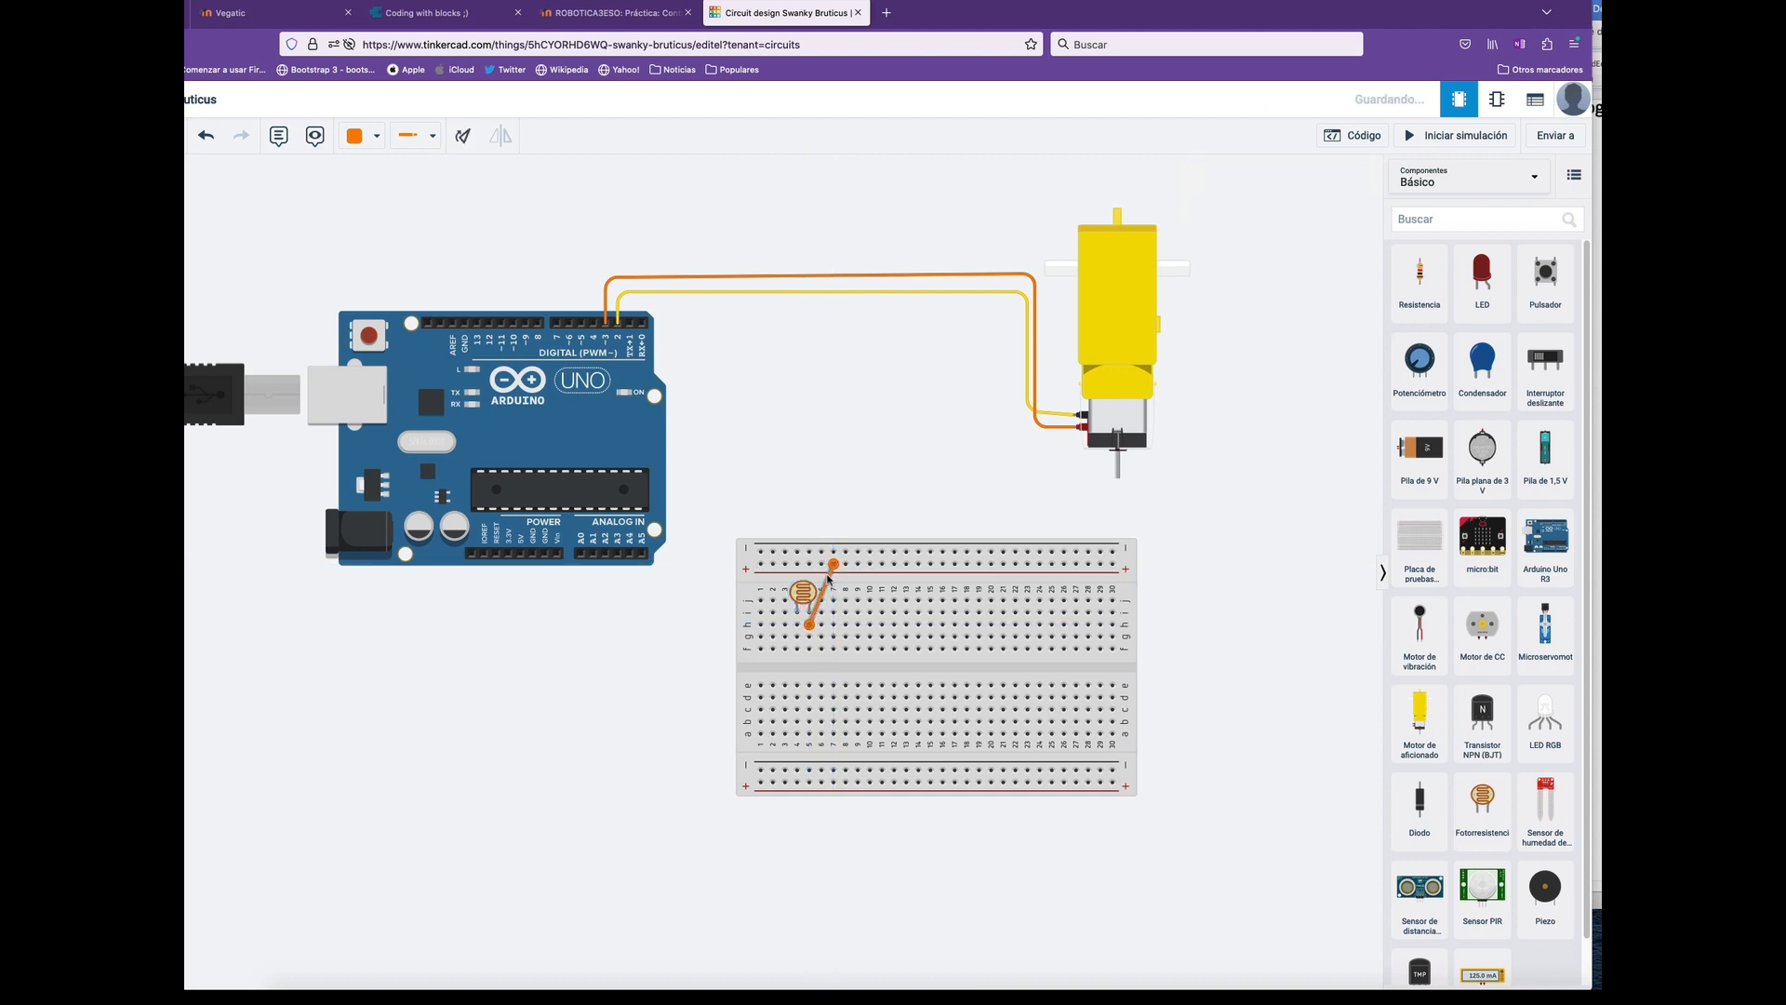
pyautogui.click(797, 638)
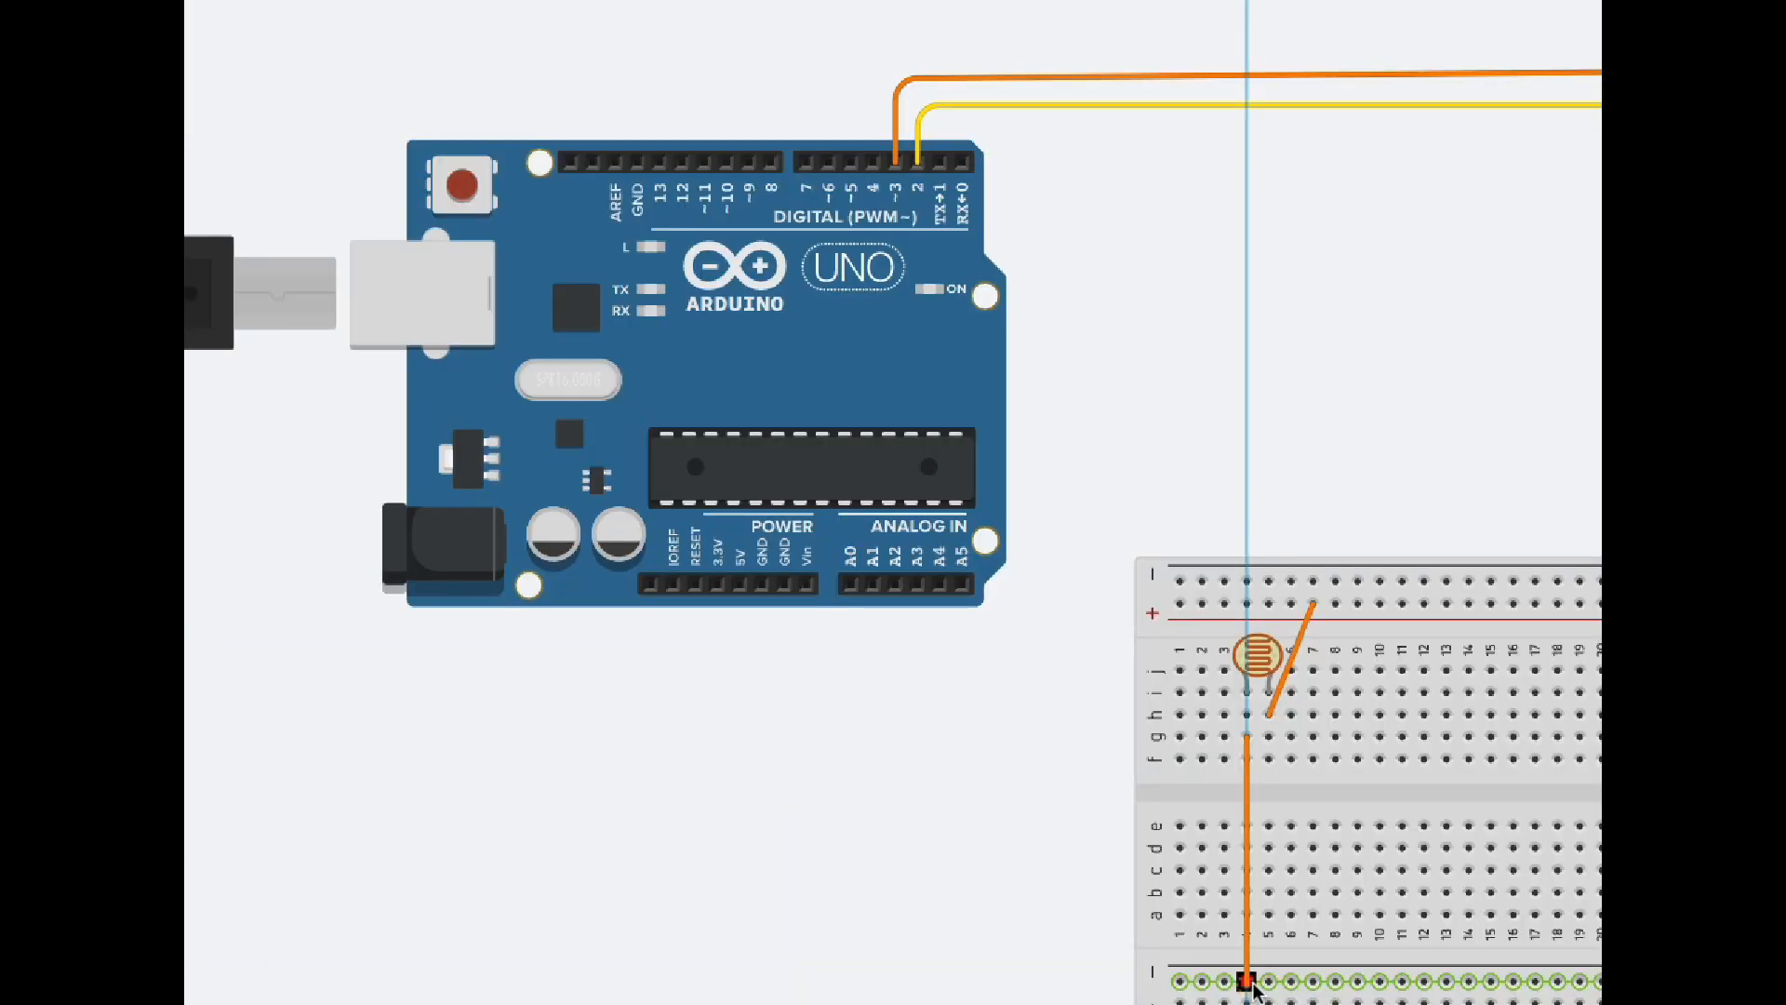
pyautogui.click(1247, 981)
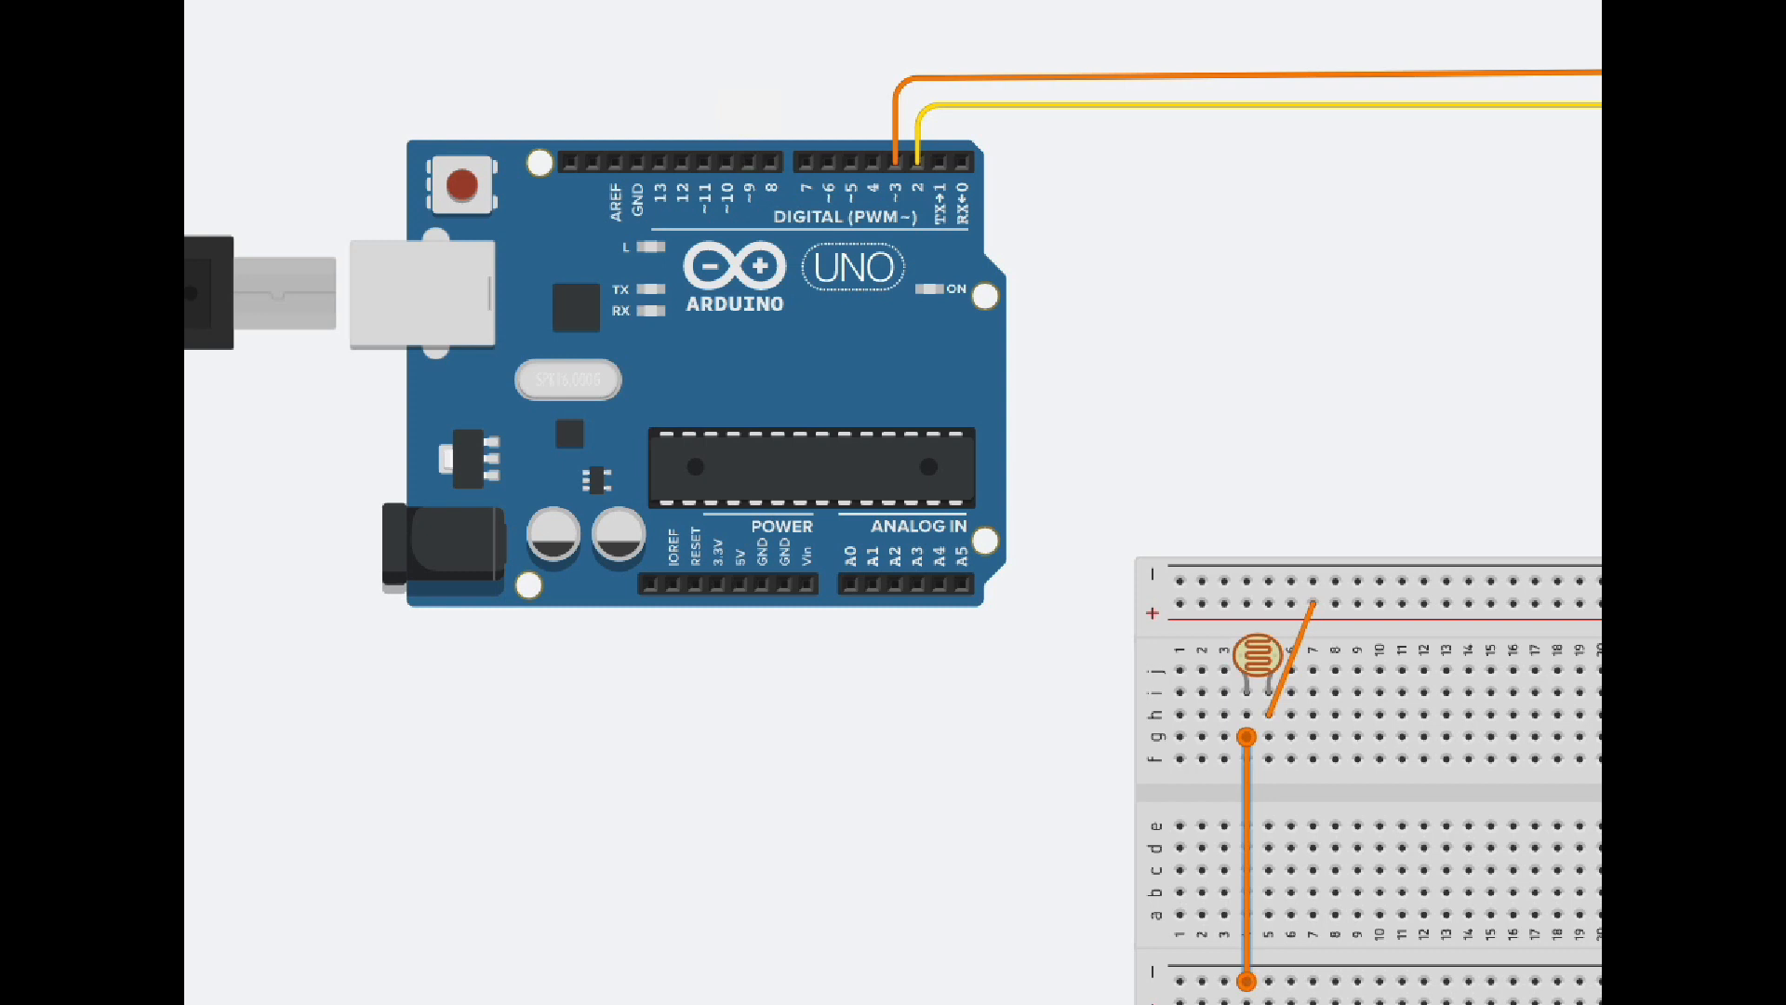
pyautogui.click(507, 0)
pyautogui.click(507, 0)
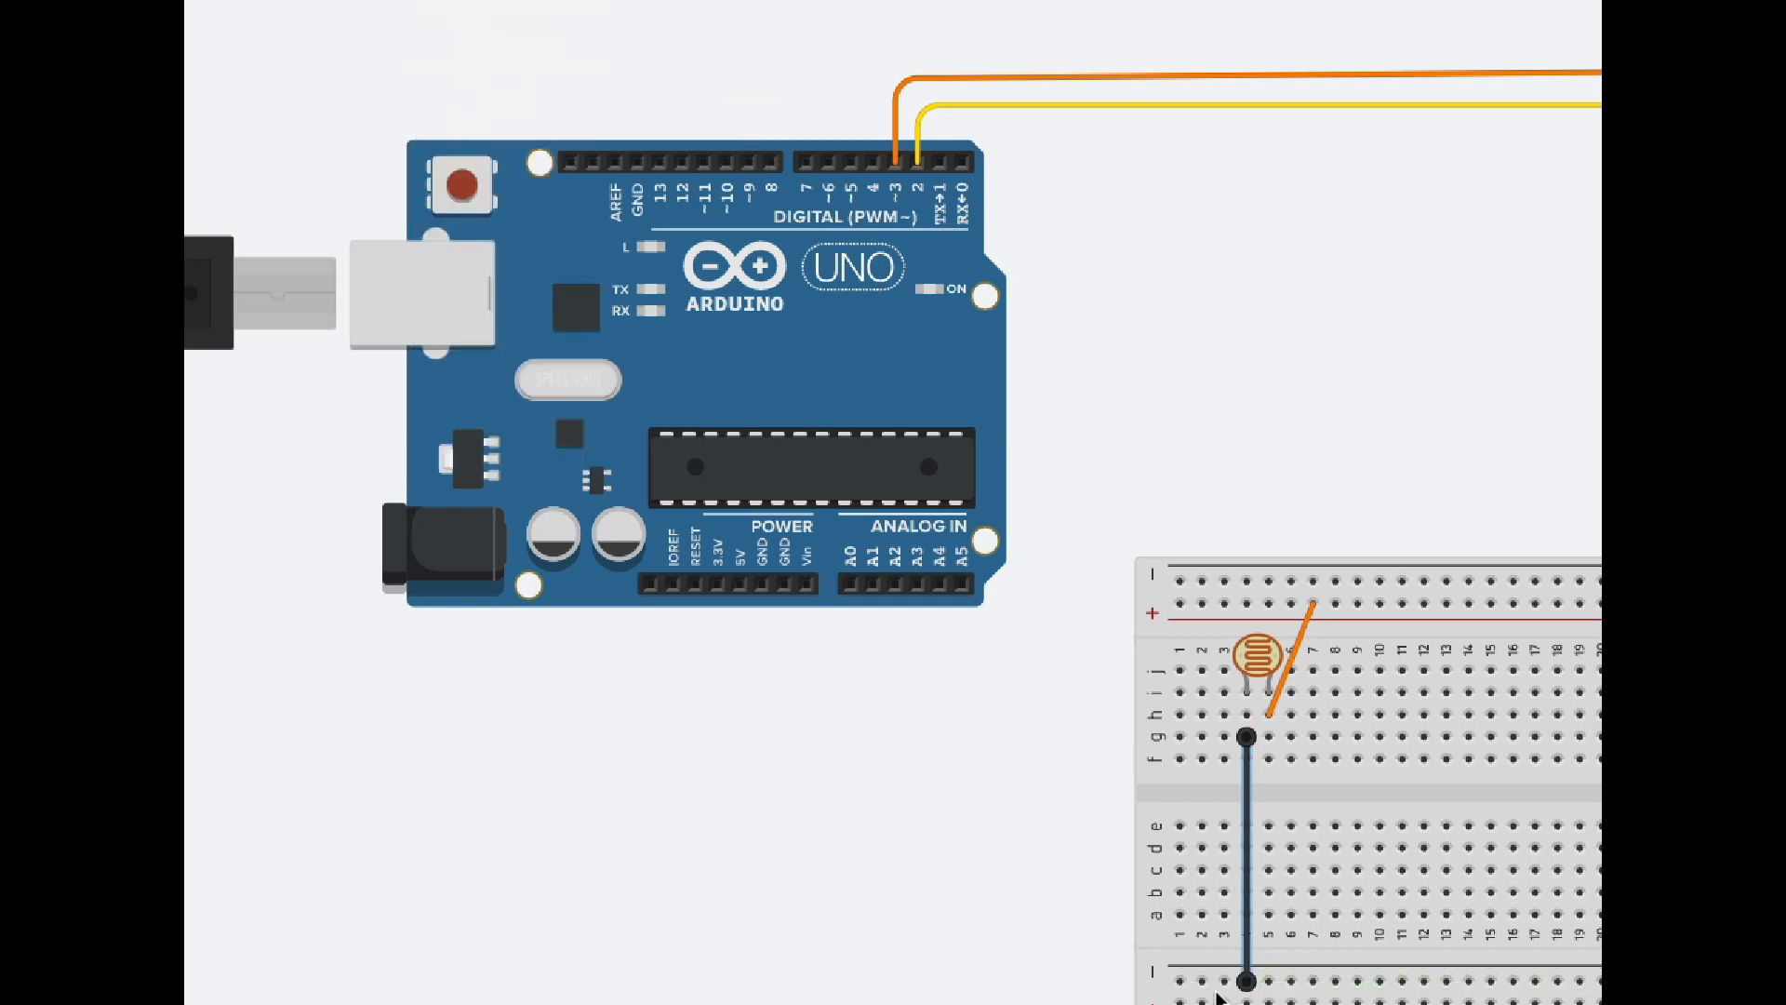
# Run a black cable from the breadboard's lower negative rail to the Arduino GND pin and straighten its corner.
pyautogui.click(1180, 981)
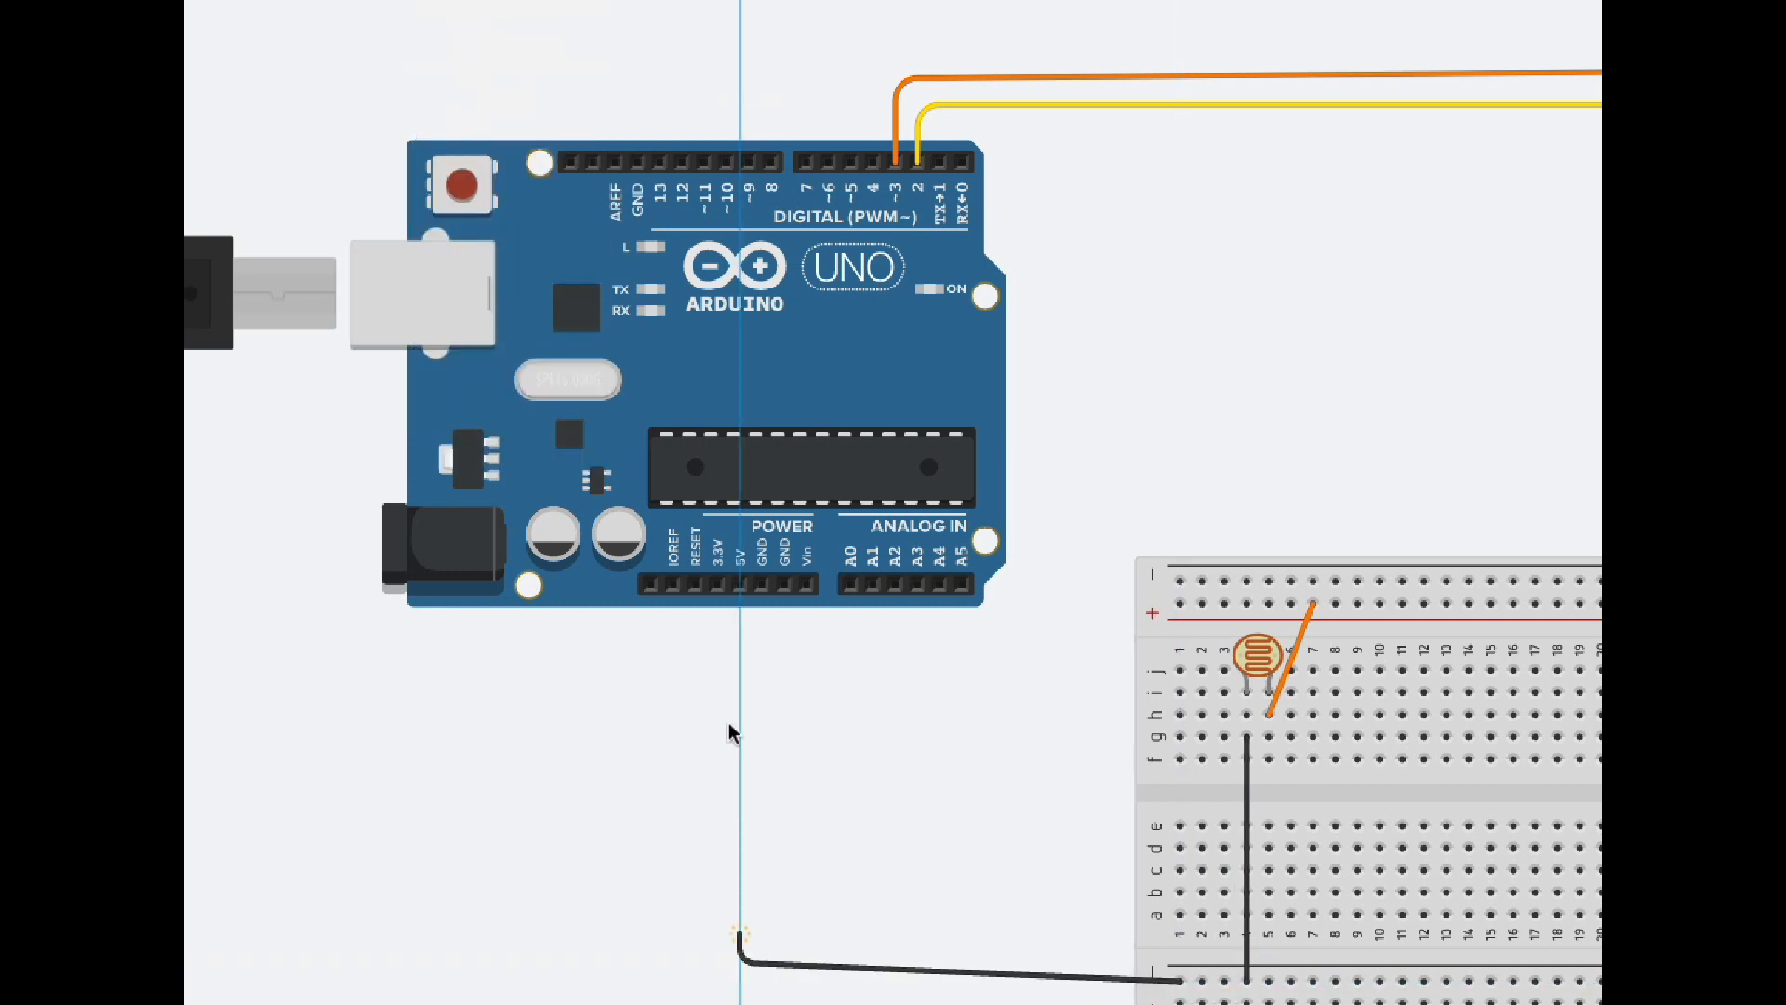
pyautogui.click(762, 586)
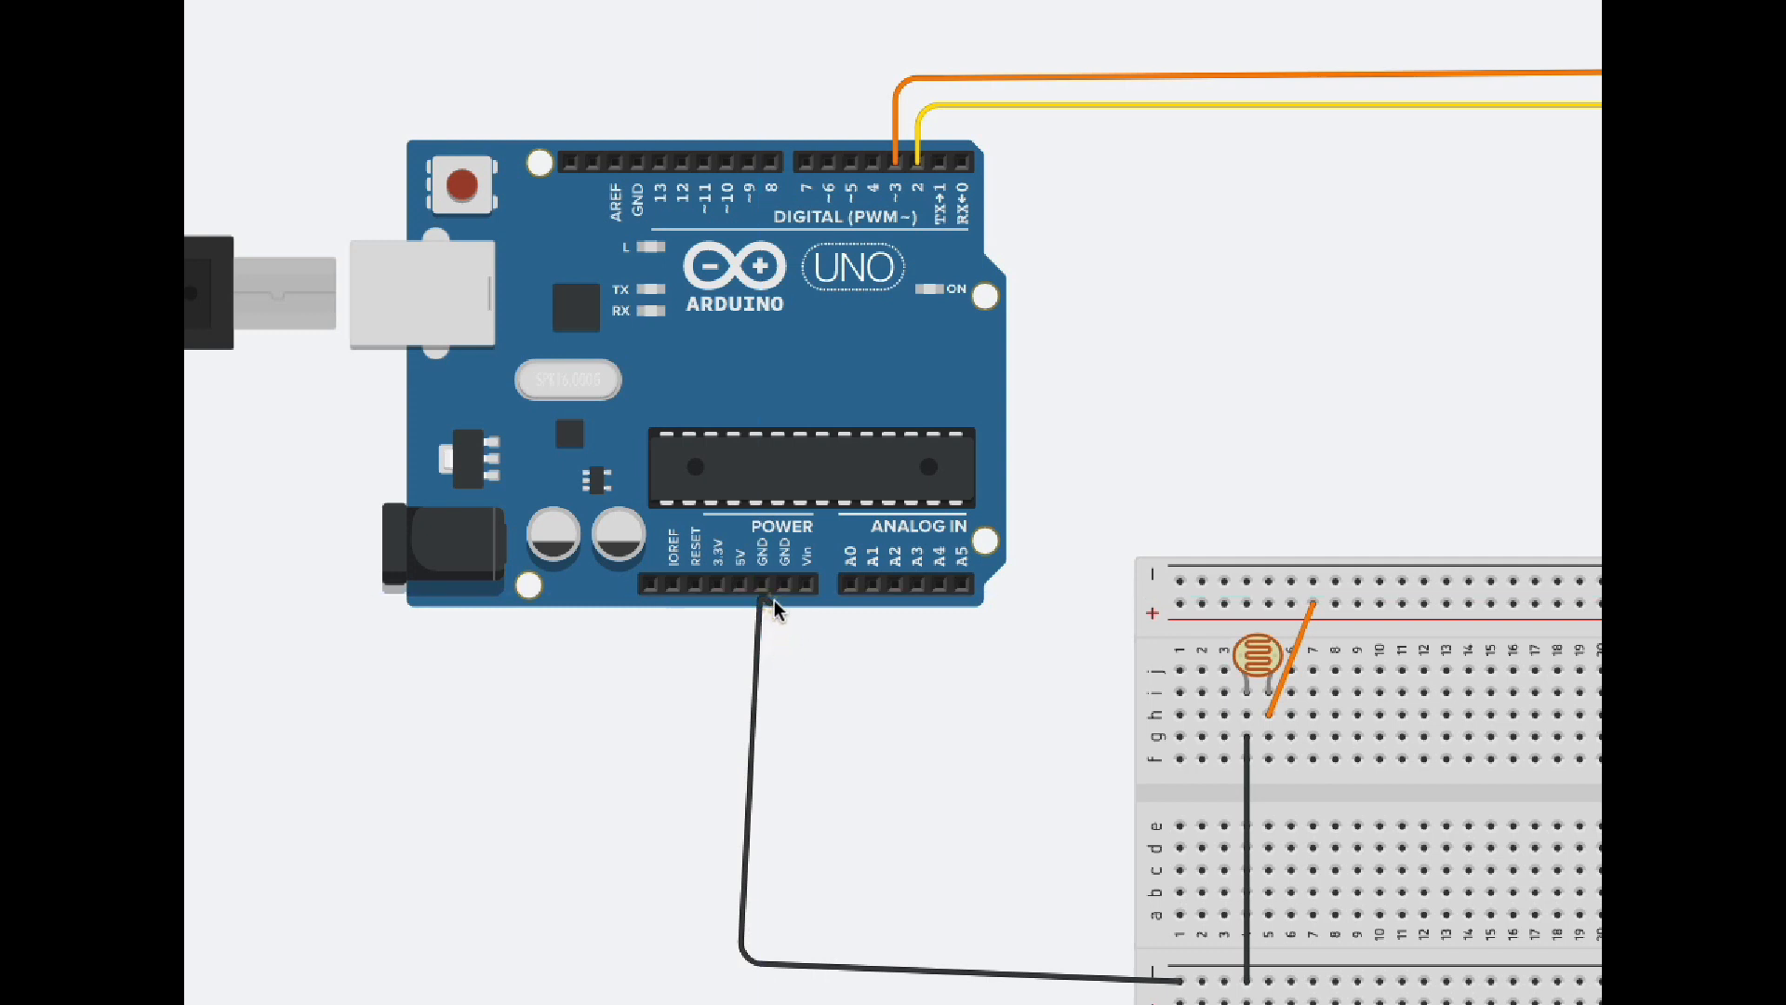
pyautogui.click(768, 603)
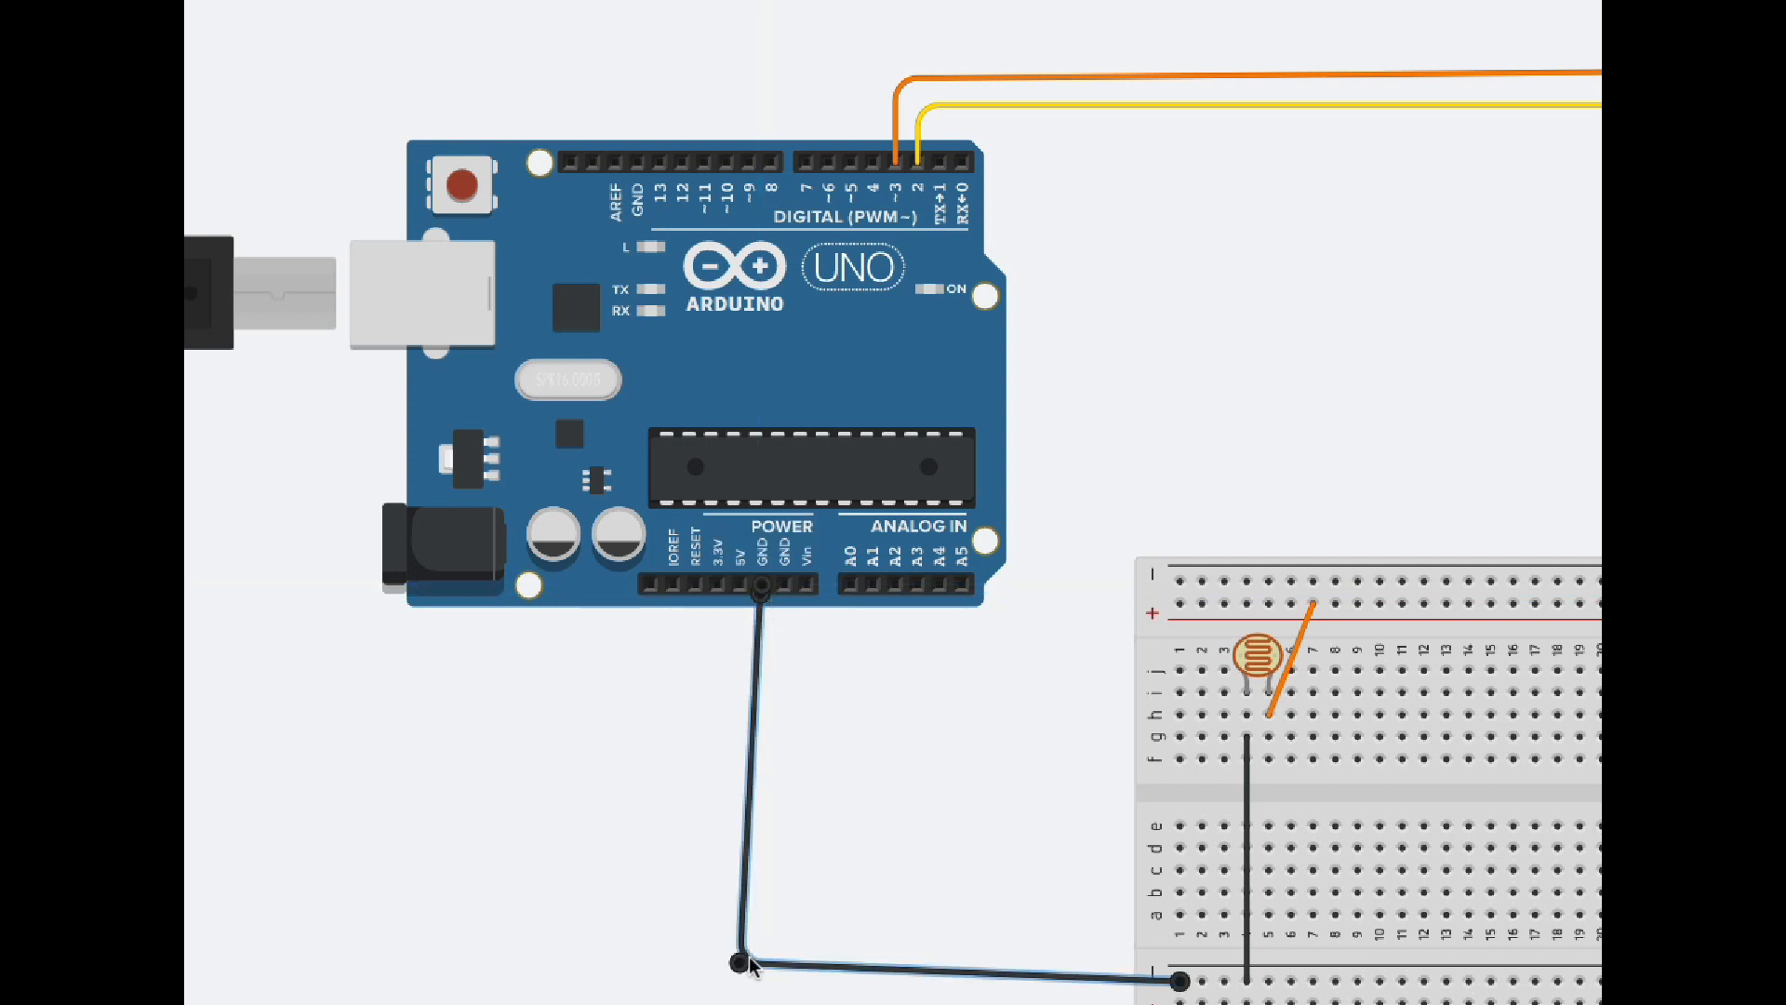
pyautogui.moveTo(740, 963); pyautogui.dragTo(761, 986)
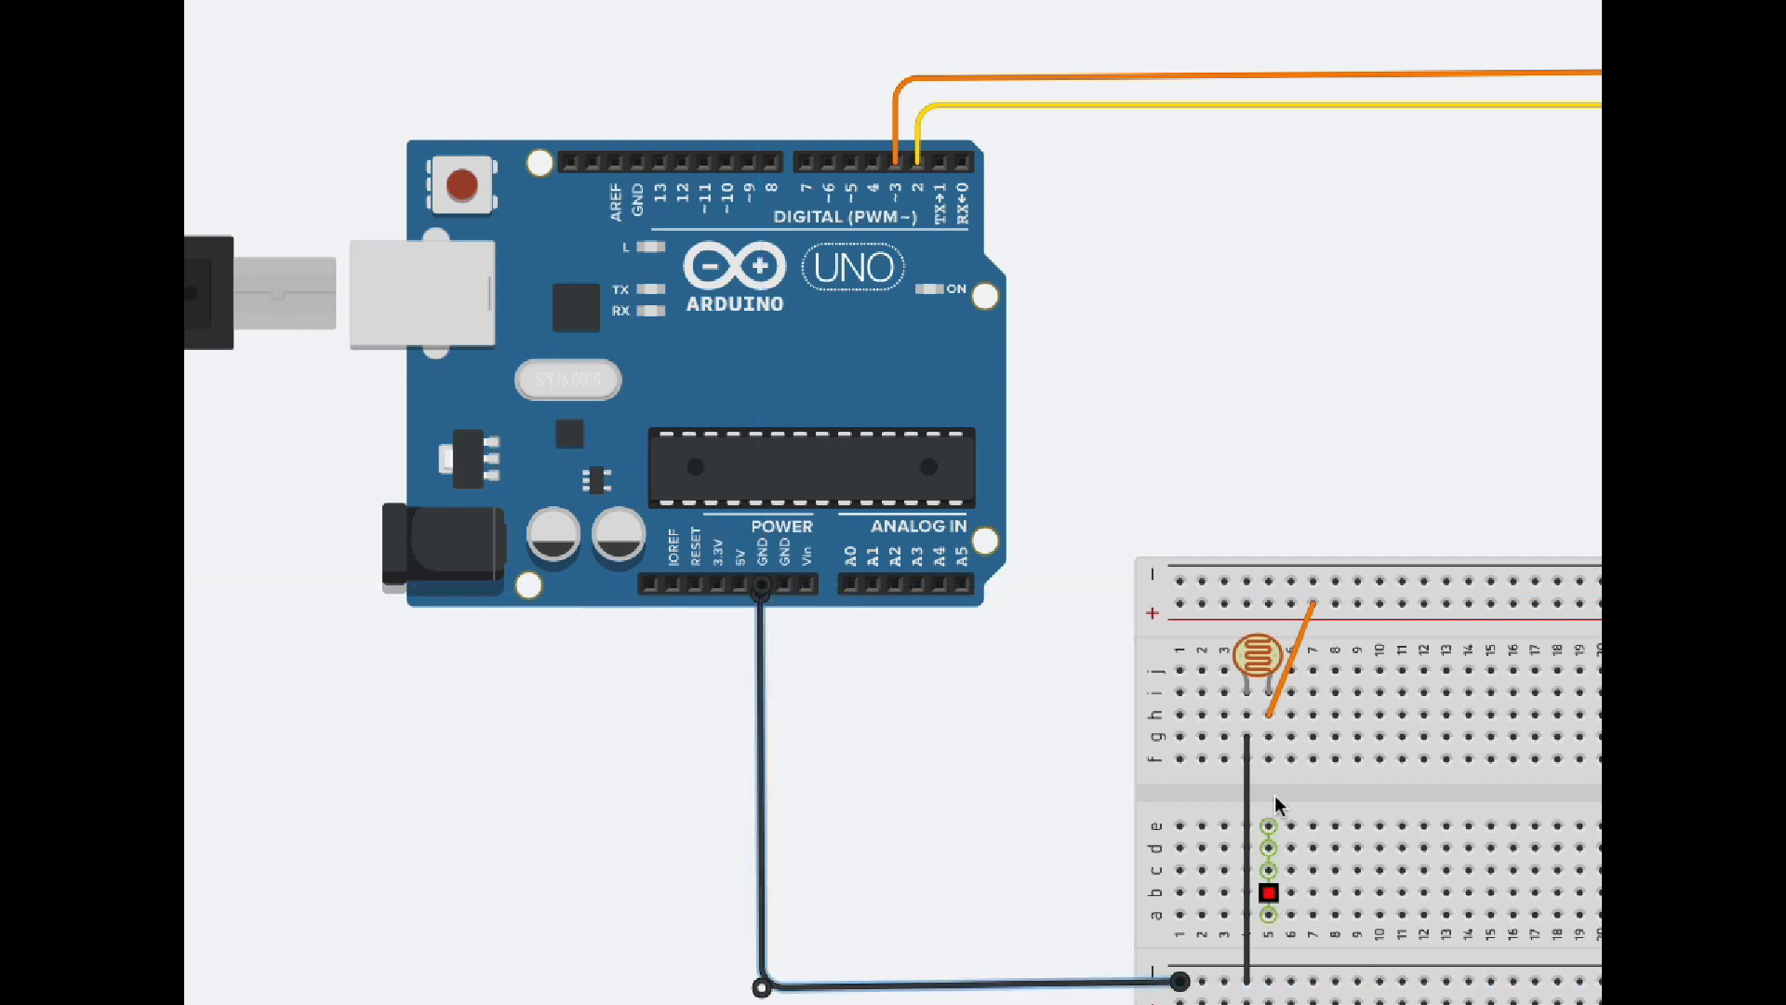
# Wire the photoresistor's column 4 to Arduino analog pin A0 and color the cable orange.
pyautogui.click(1247, 715)
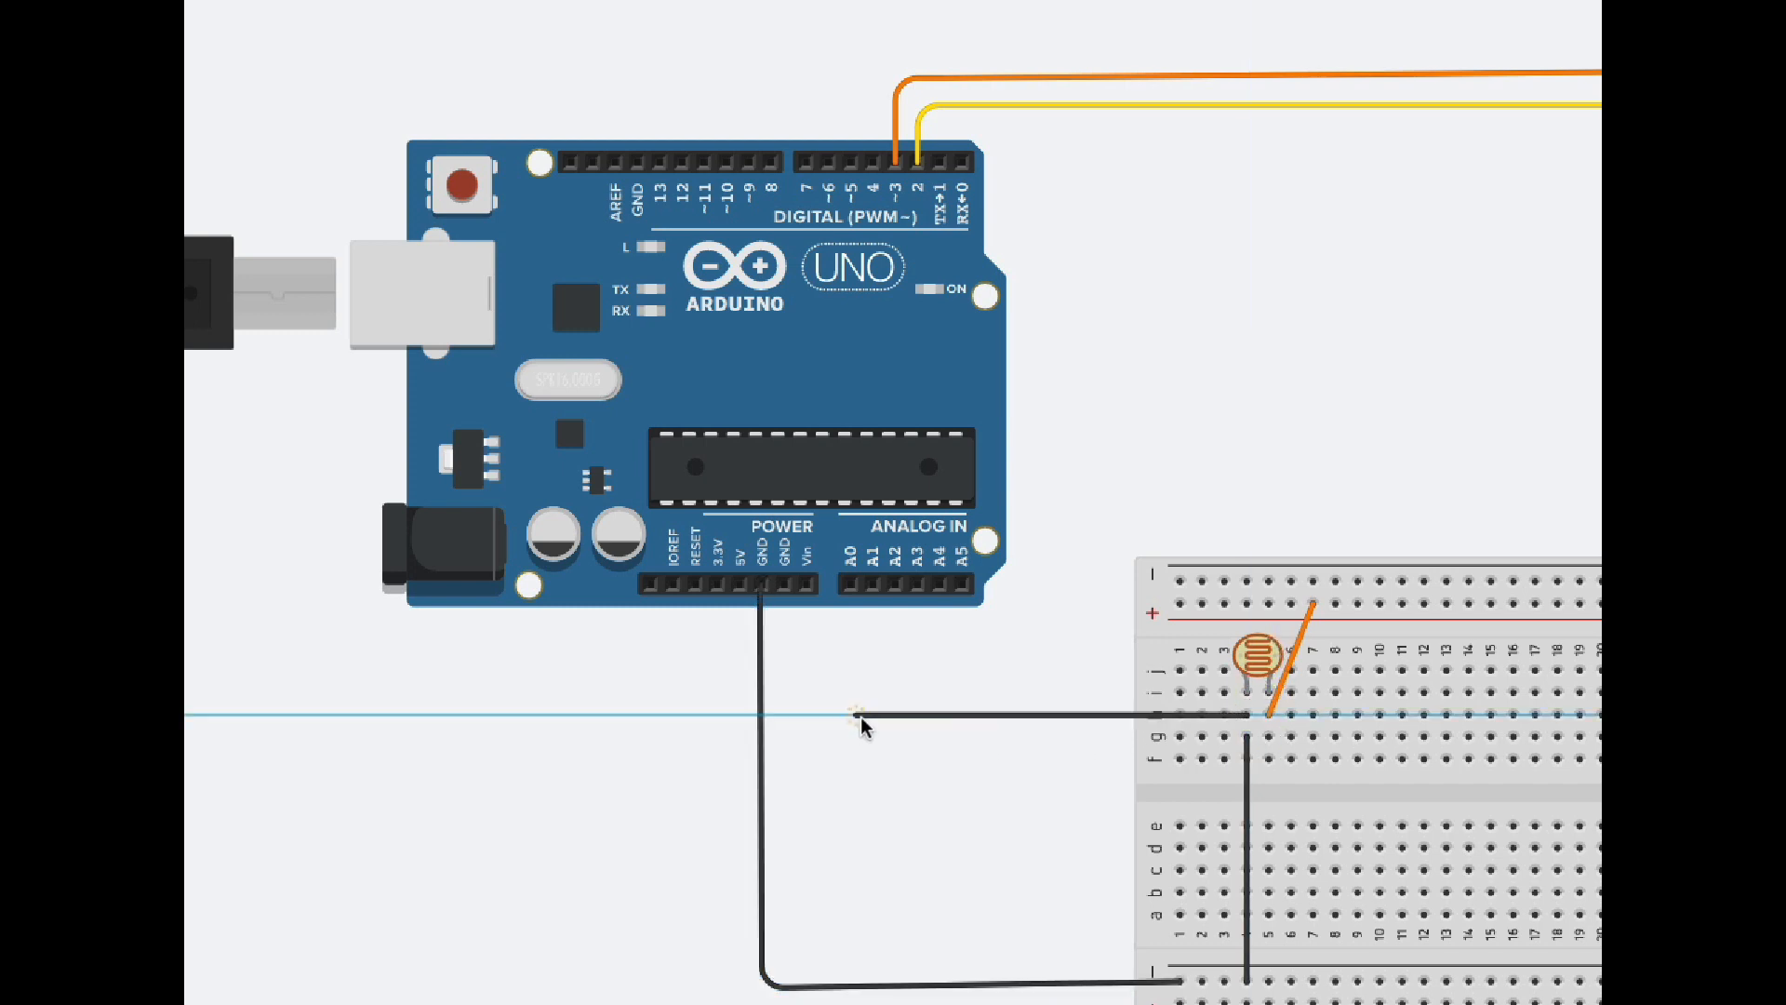
pyautogui.click(856, 715)
pyautogui.click(849, 586)
pyautogui.click(850, 588)
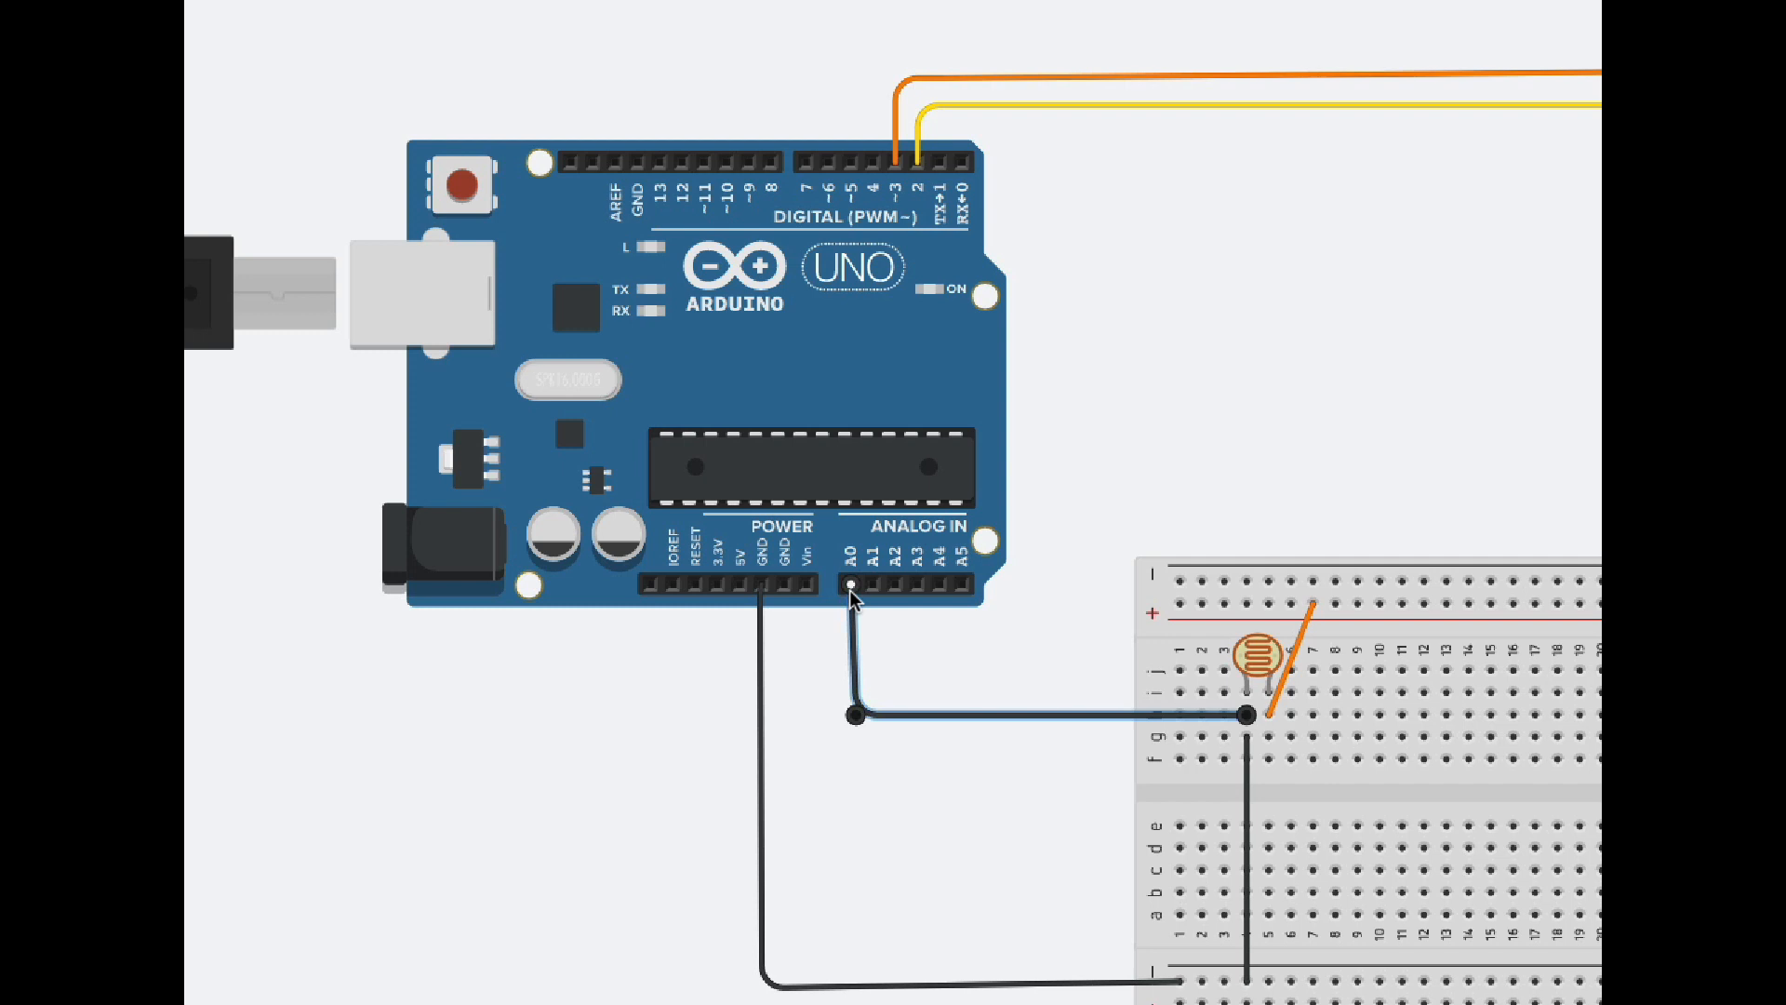
pyautogui.click(502, 2)
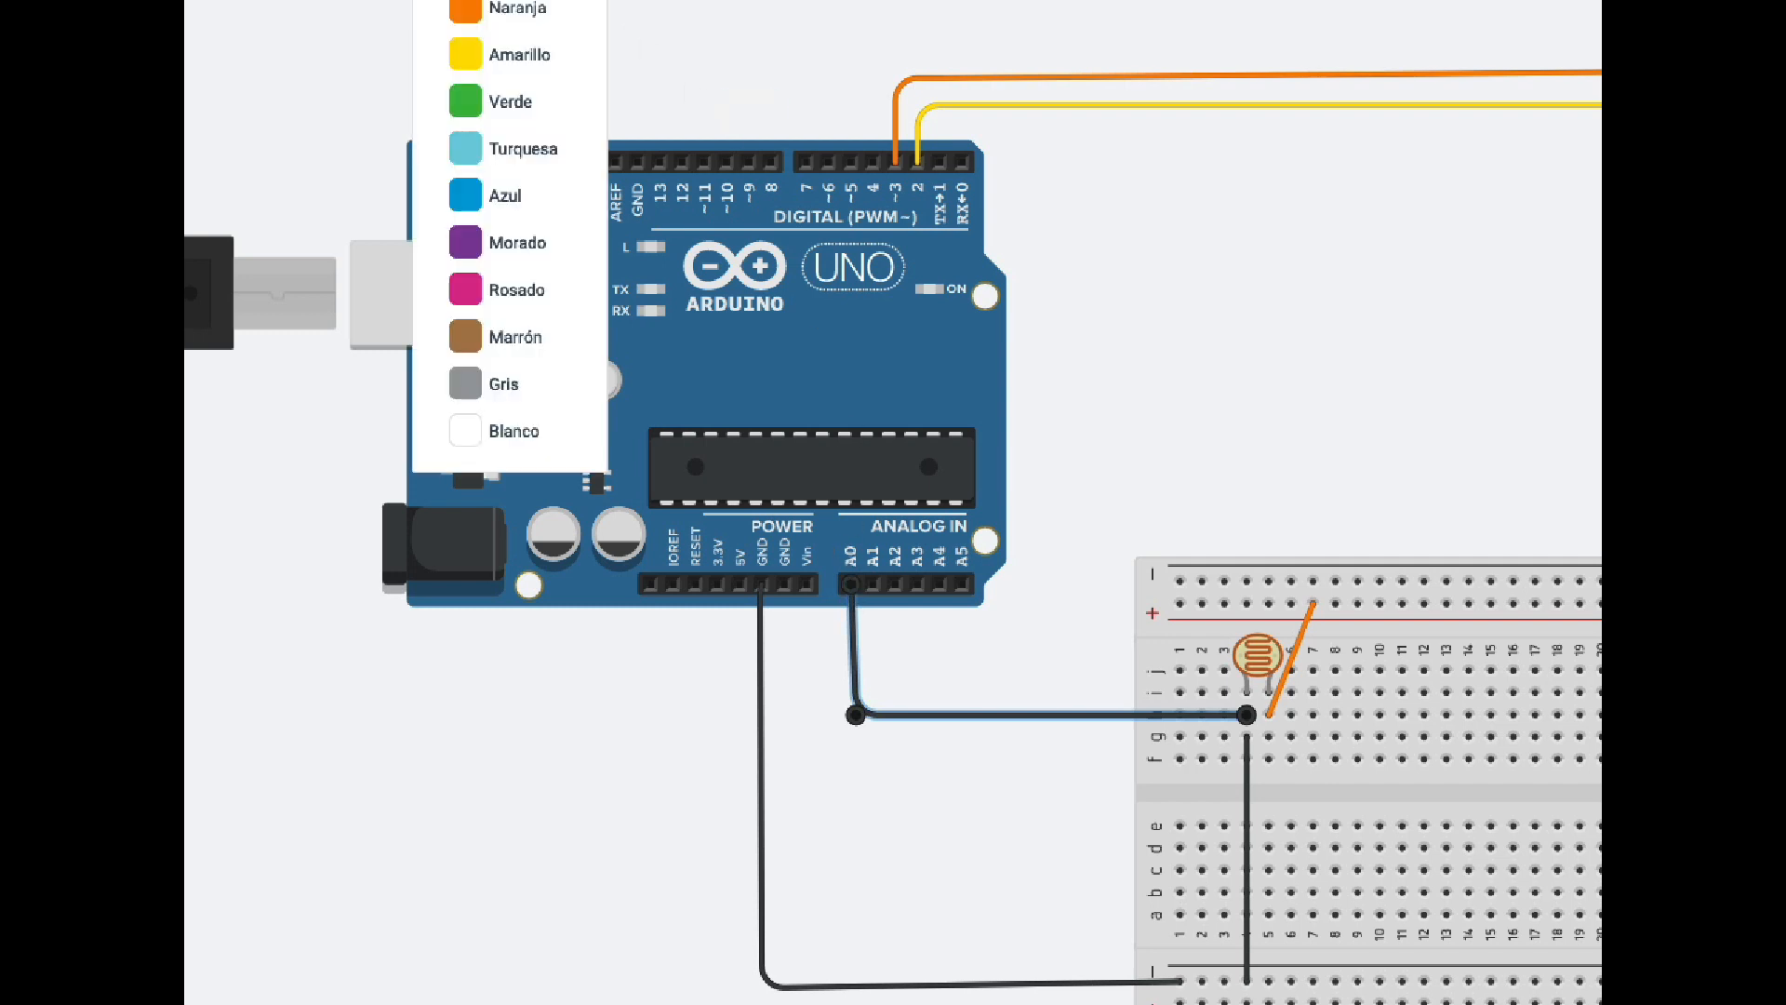
pyautogui.click(484, 14)
# Change the cable between the photoresistor and the upper positive rail to red.
pyautogui.click(1310, 621)
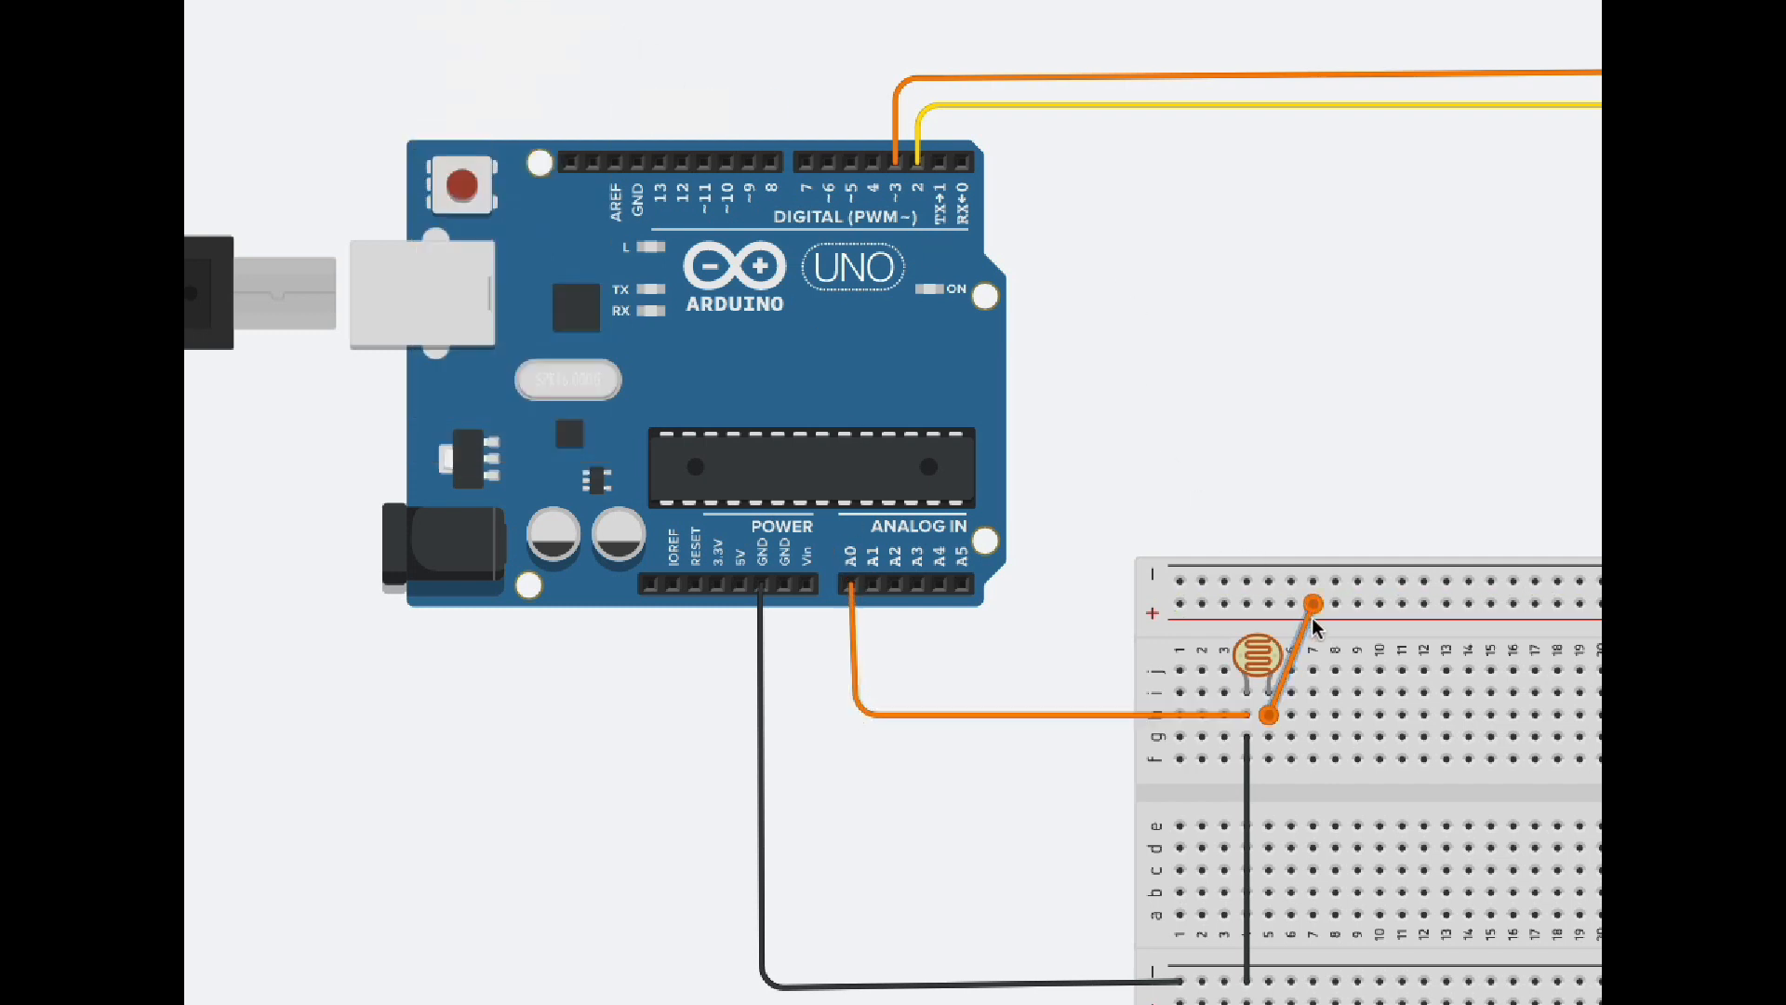
pyautogui.click(364, 151)
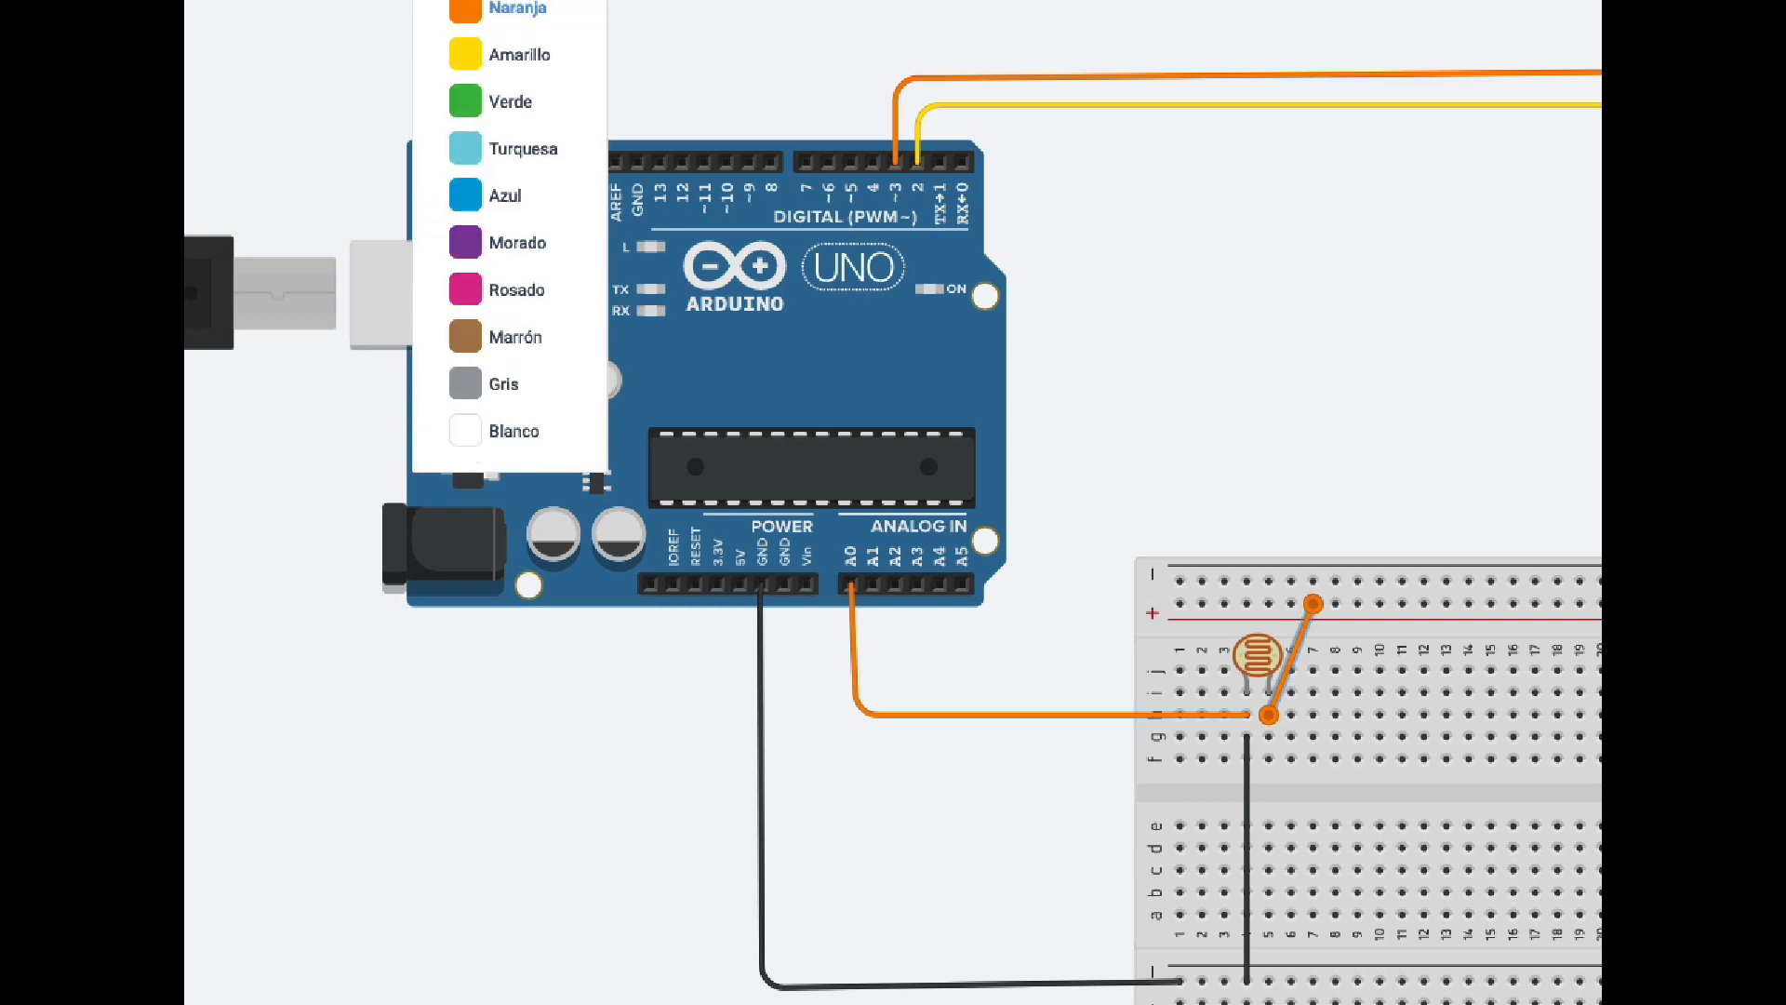
pyautogui.click(383, 227)
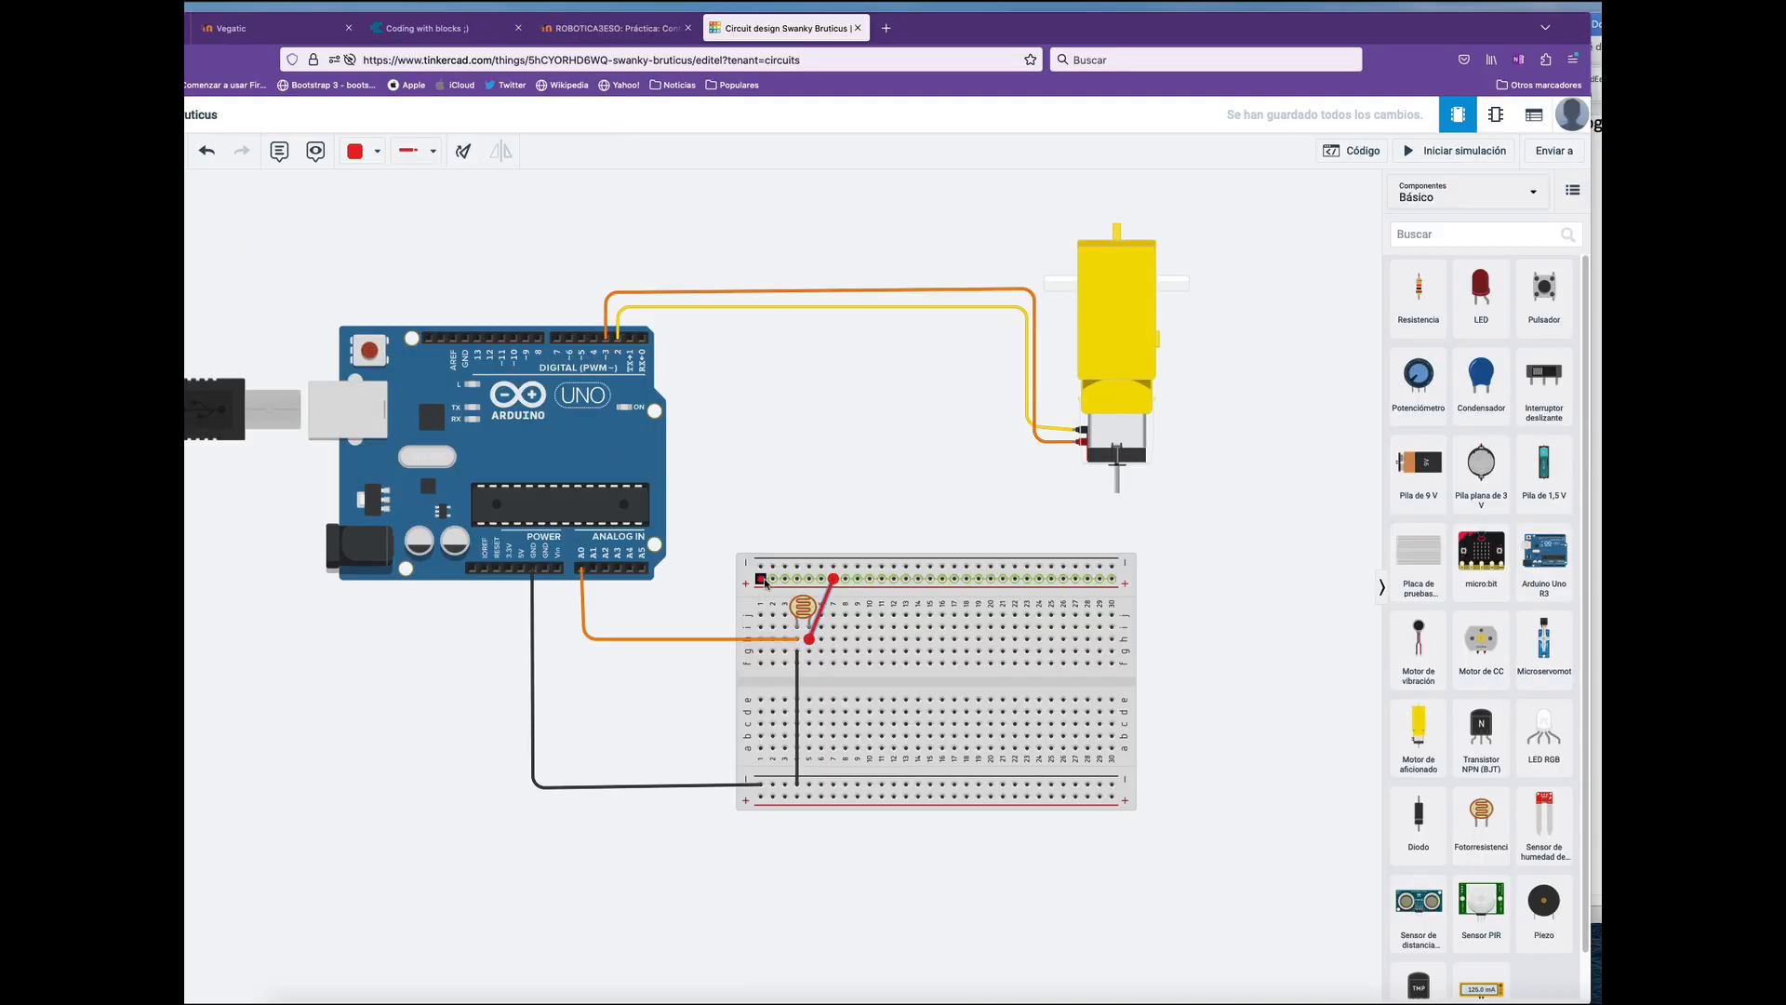
# Run a red cable from the breadboard's upper positive rail around the orange cable to the Arduino 5V pin and straighten its corner.
pyautogui.click(762, 580)
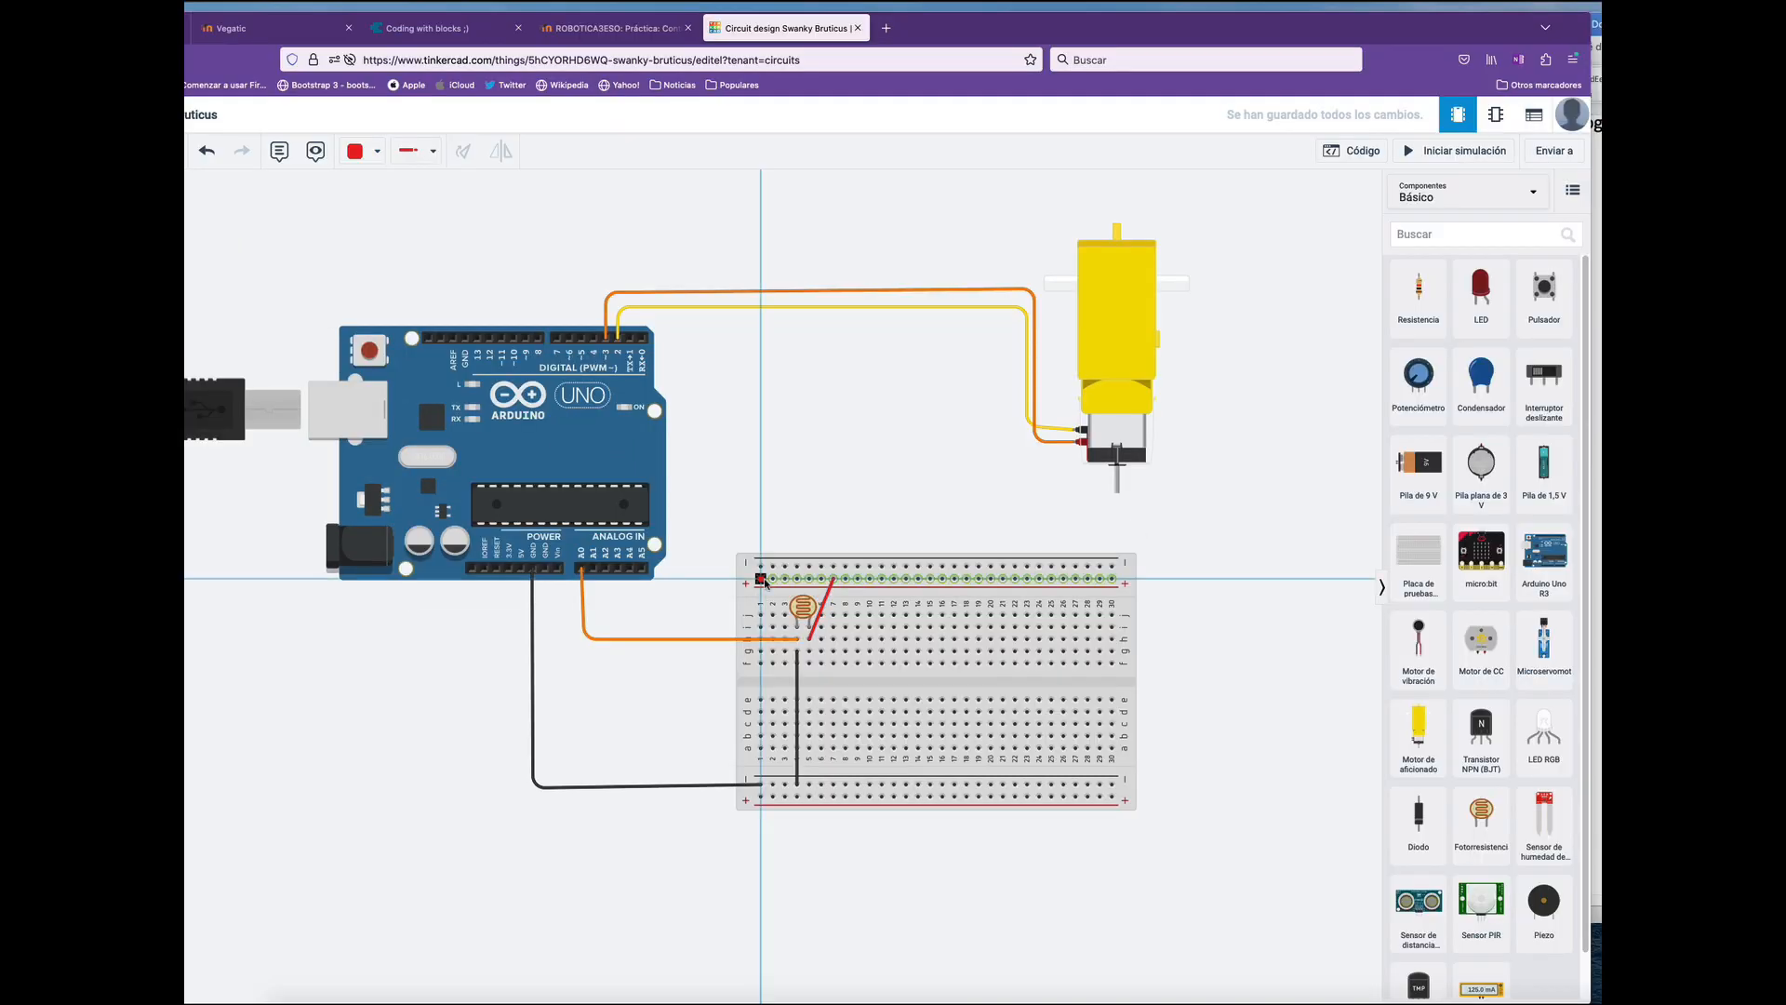
pyautogui.click(700, 580)
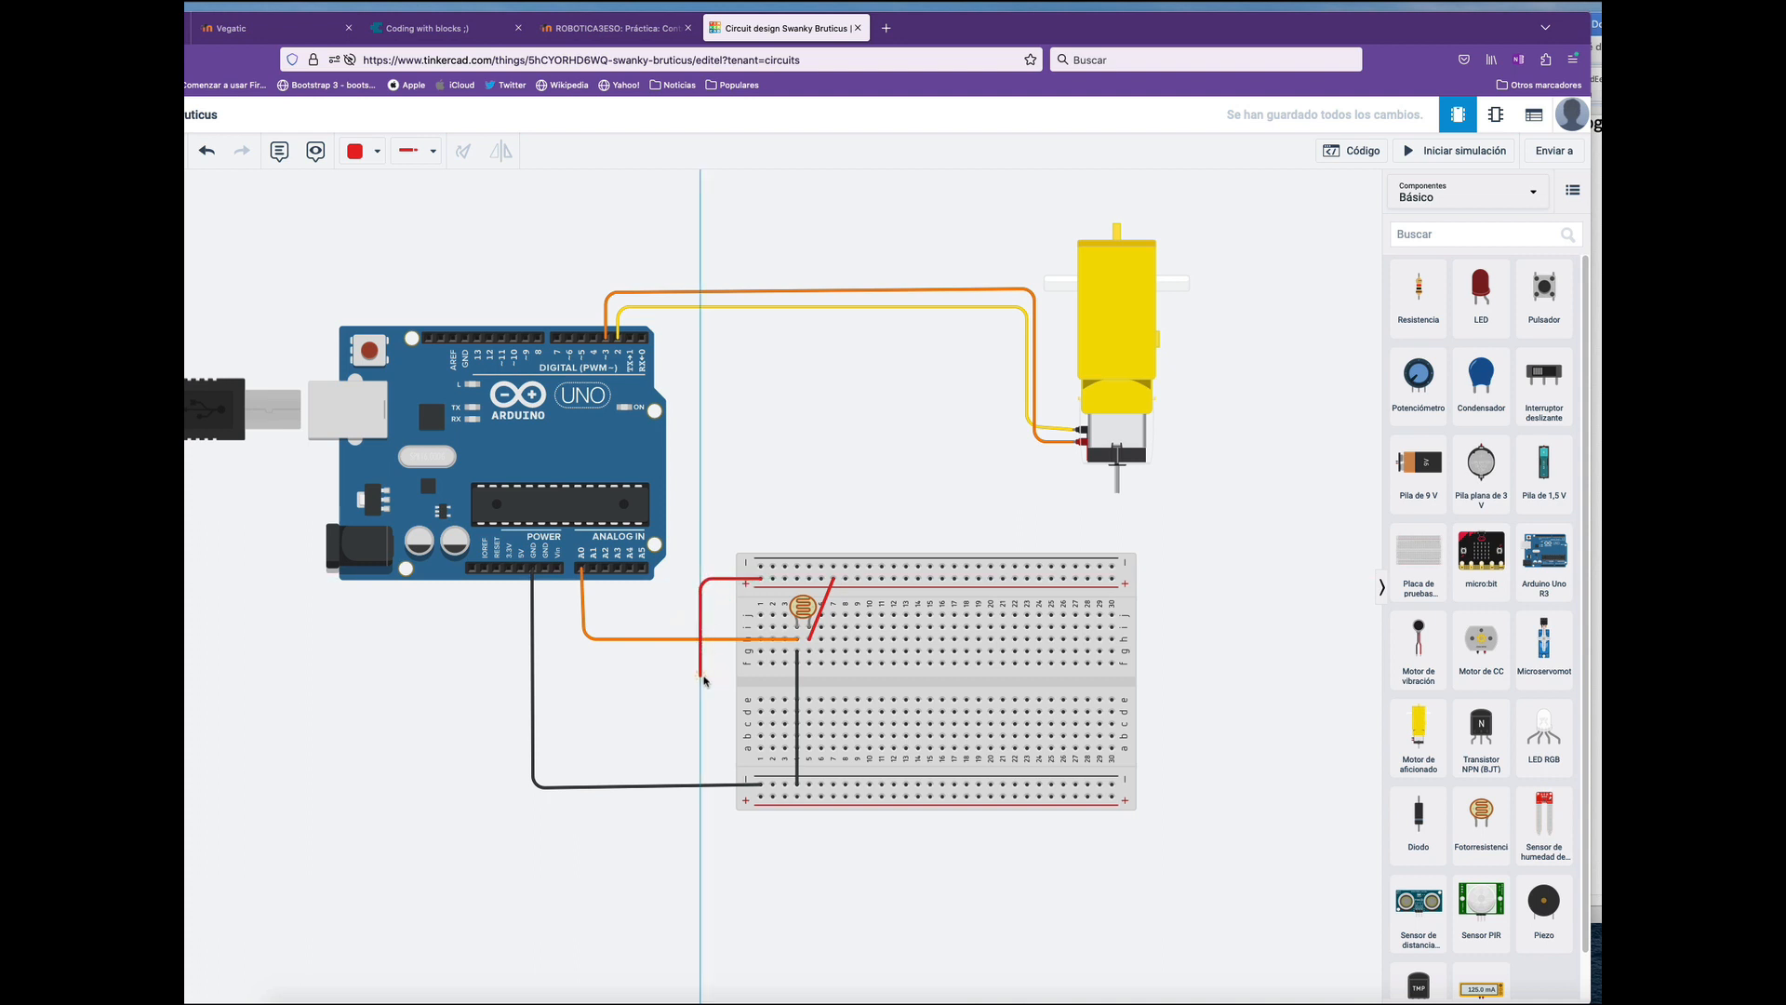
pyautogui.click(702, 676)
pyautogui.click(511, 676)
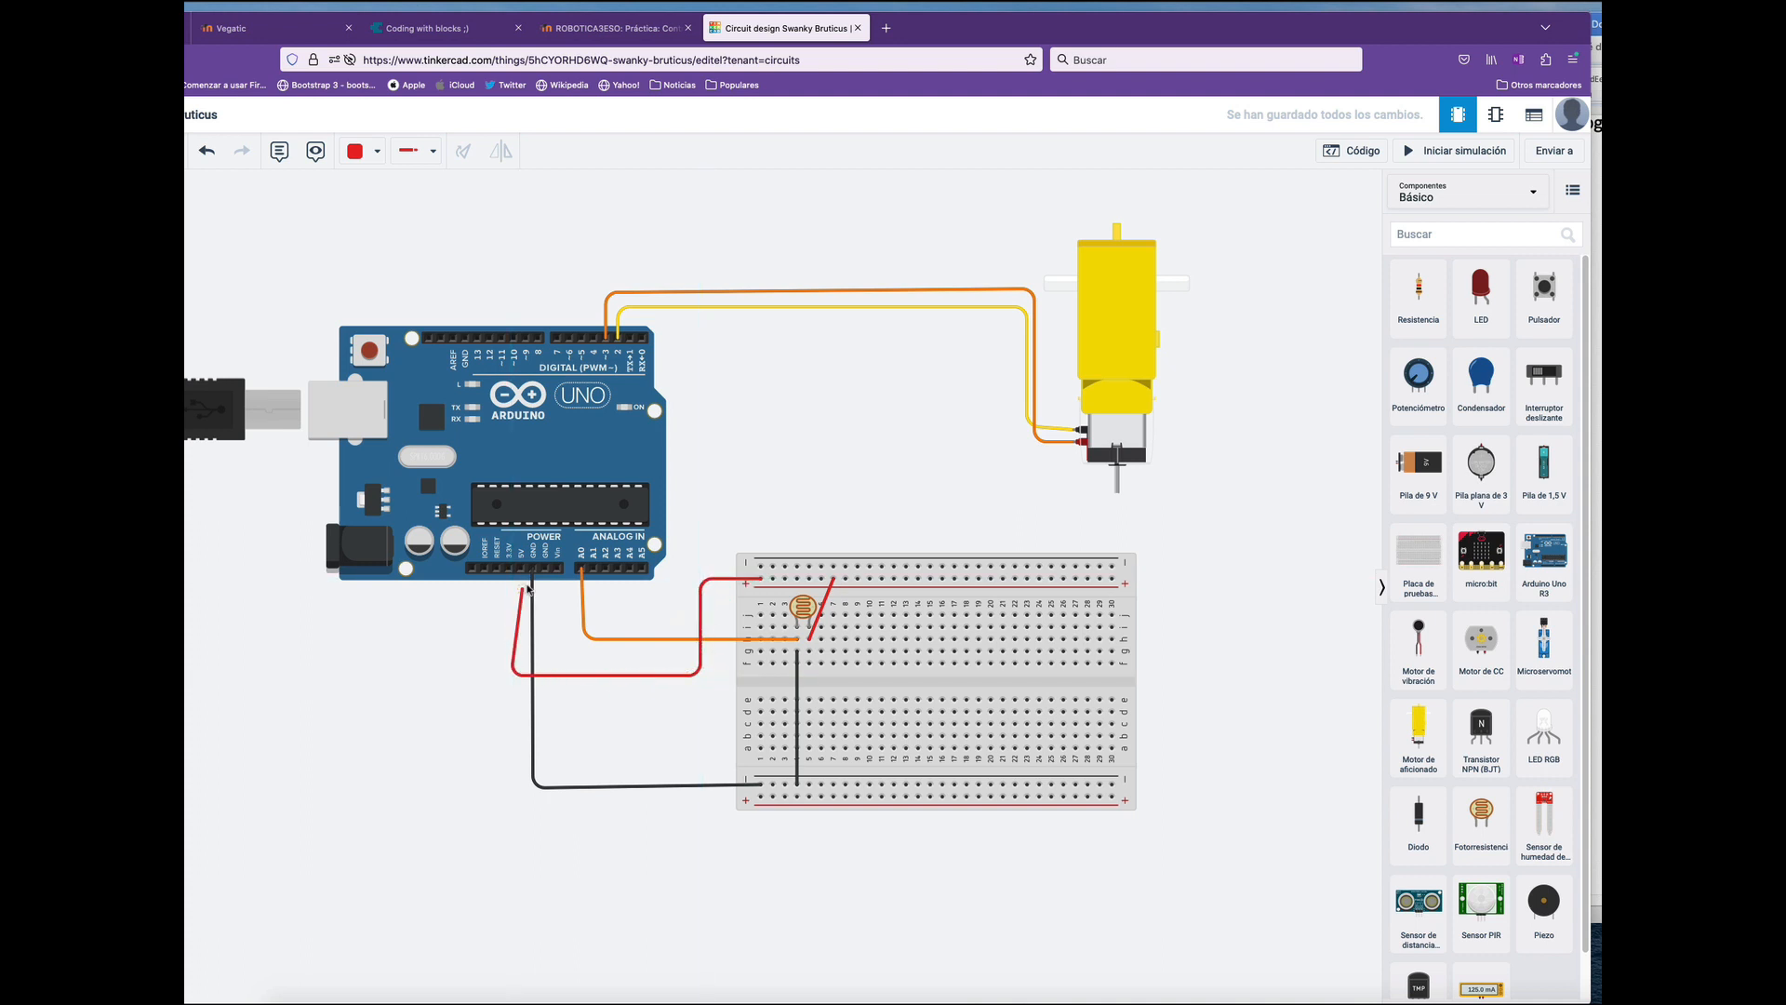
pyautogui.click(521, 568)
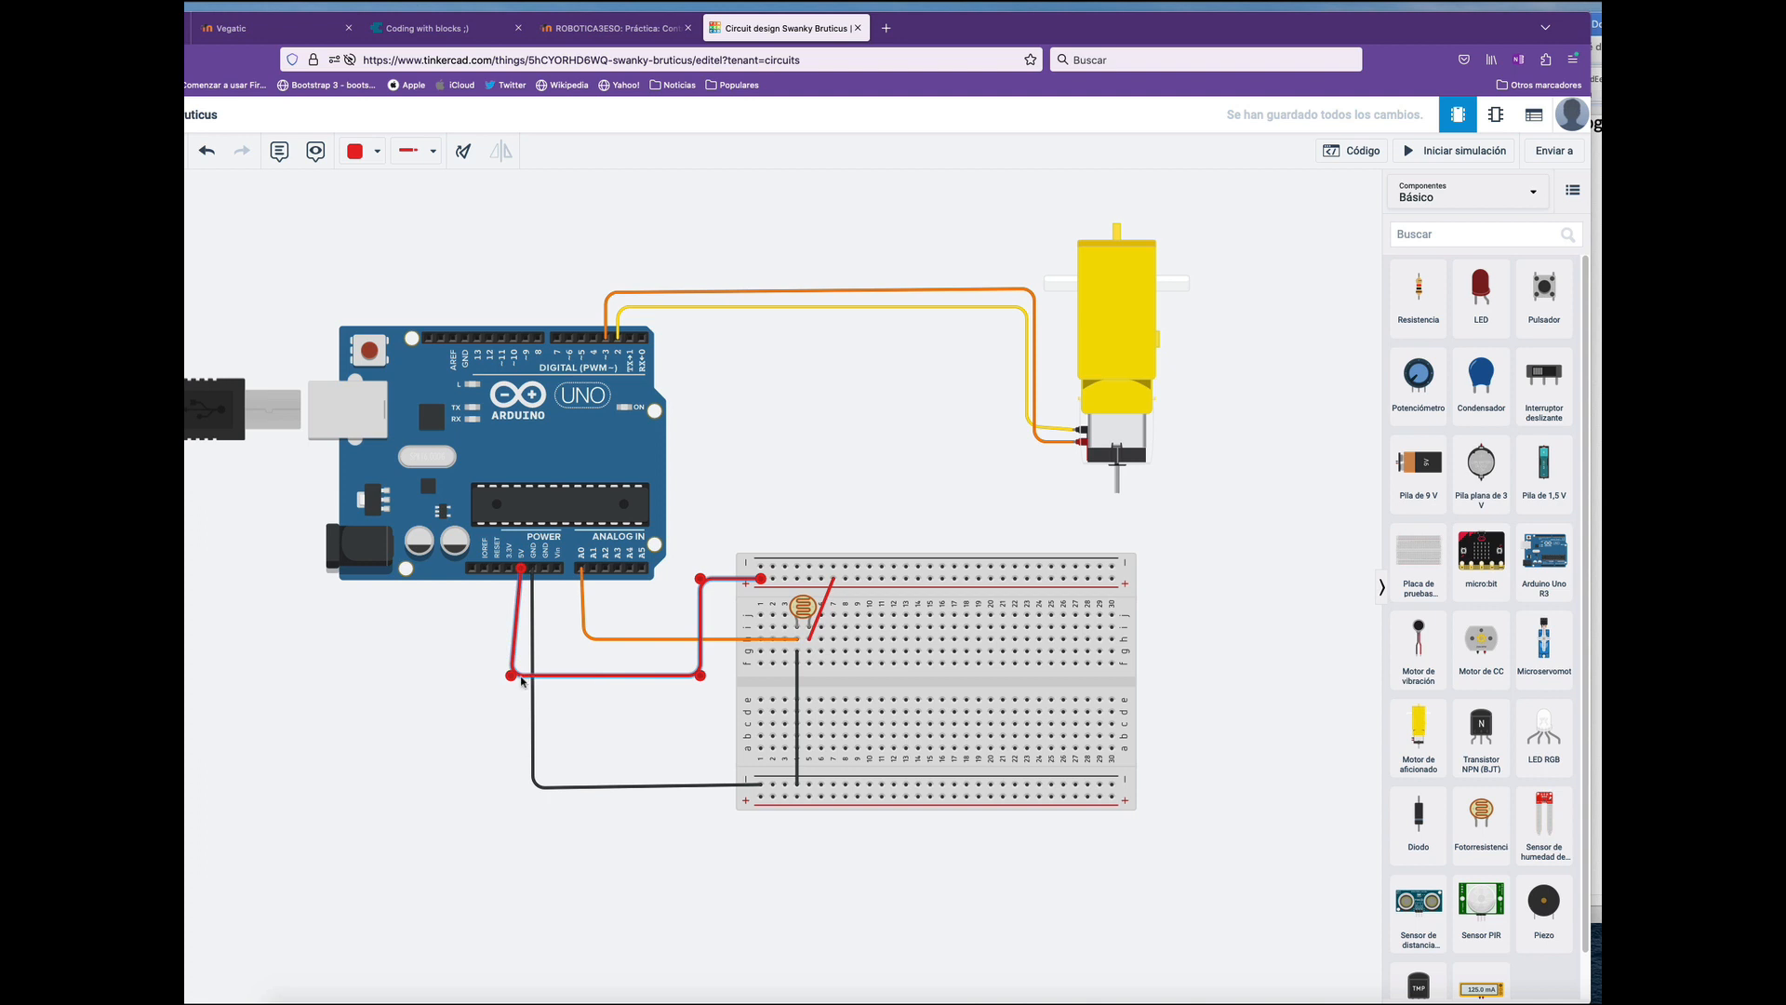
pyautogui.moveTo(517, 679); pyautogui.dragTo(517, 676)
# Place two pushbuttons across the breadboard's central gap, at columns 8 to 10 and 15 to 17.
pyautogui.click(1547, 292)
pyautogui.click(858, 690)
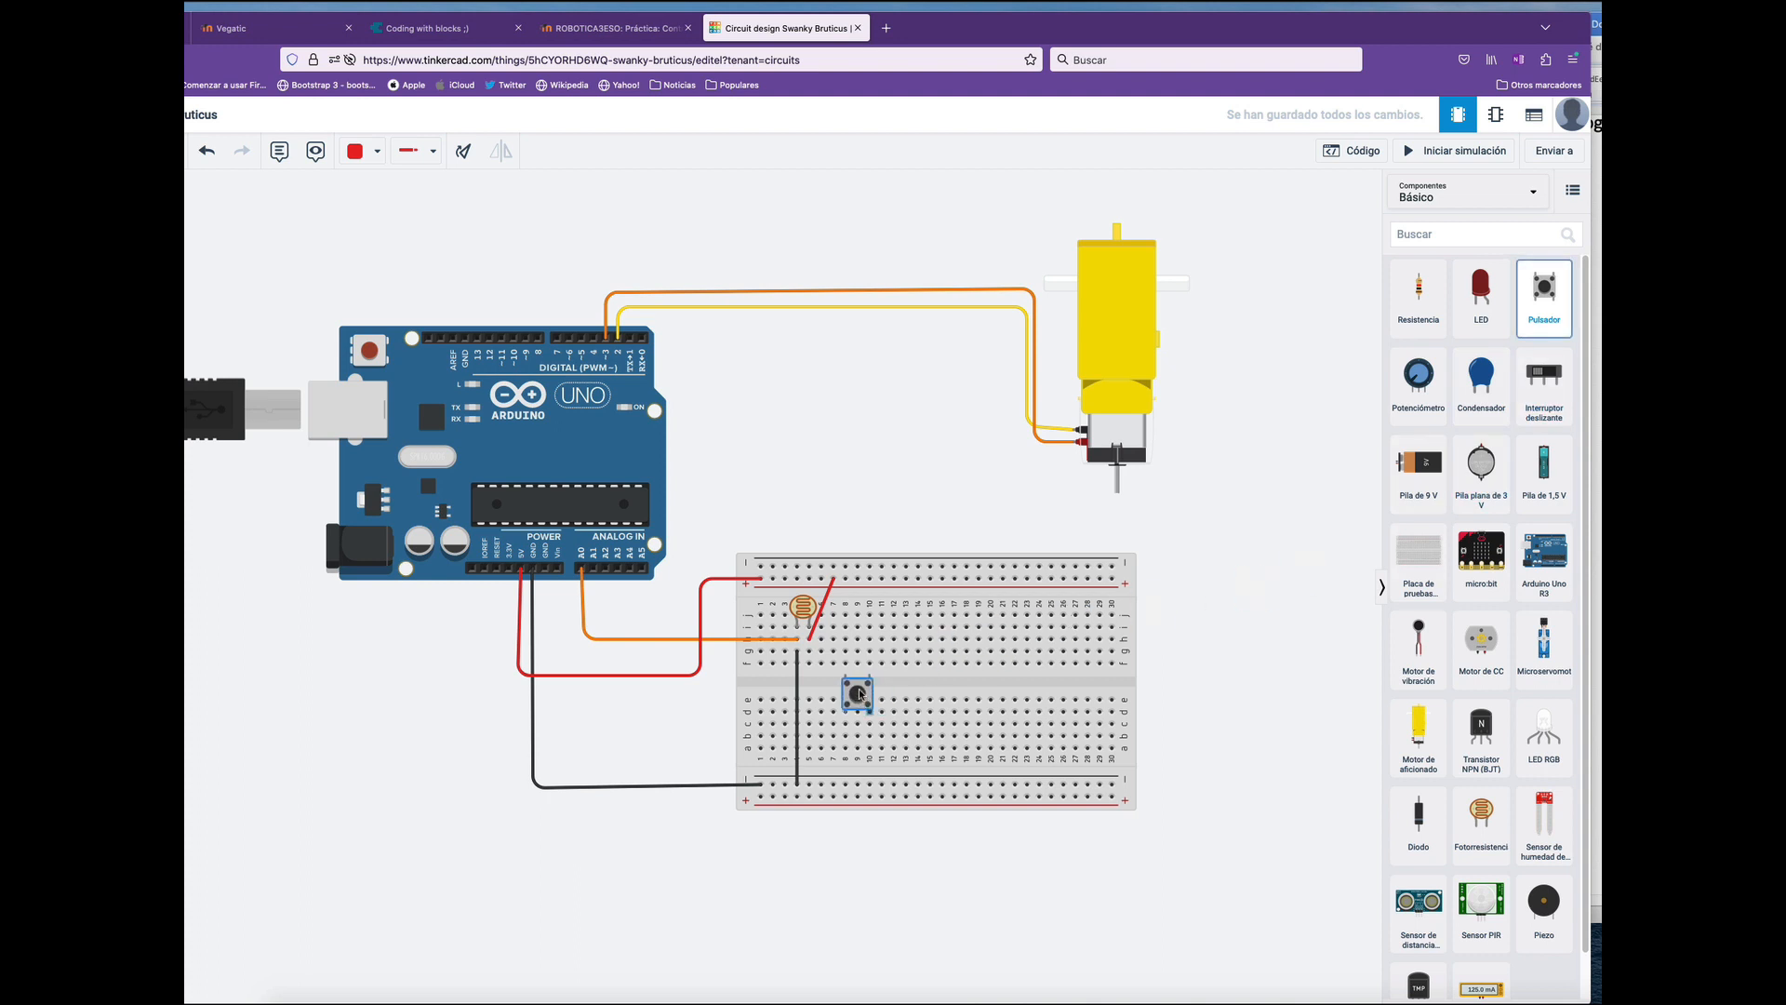
pyautogui.click(1545, 296)
pyautogui.click(945, 683)
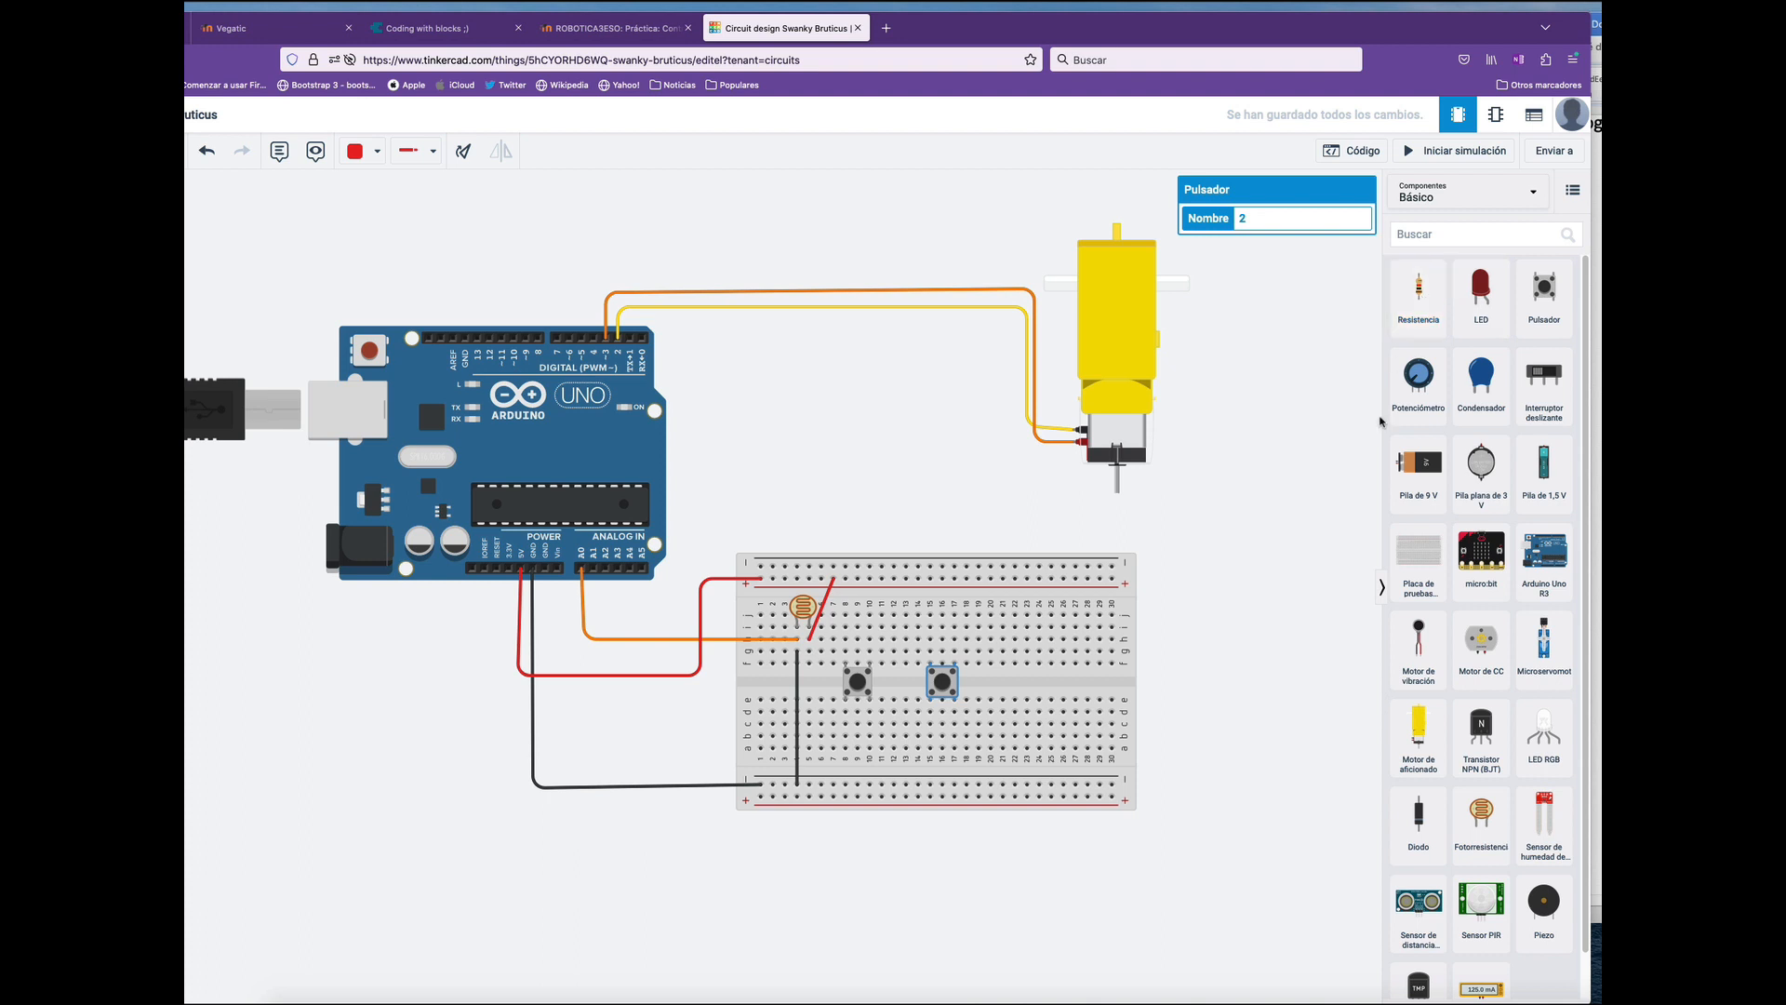
# Shorten the black column 4 cable to the breadboard's lower half and insert a resistor across the central gap in that column.
pyautogui.click(800, 663)
pyautogui.moveTo(801, 659); pyautogui.dragTo(801, 744)
pyautogui.moveTo(1419, 293); pyautogui.dragTo(798, 690)
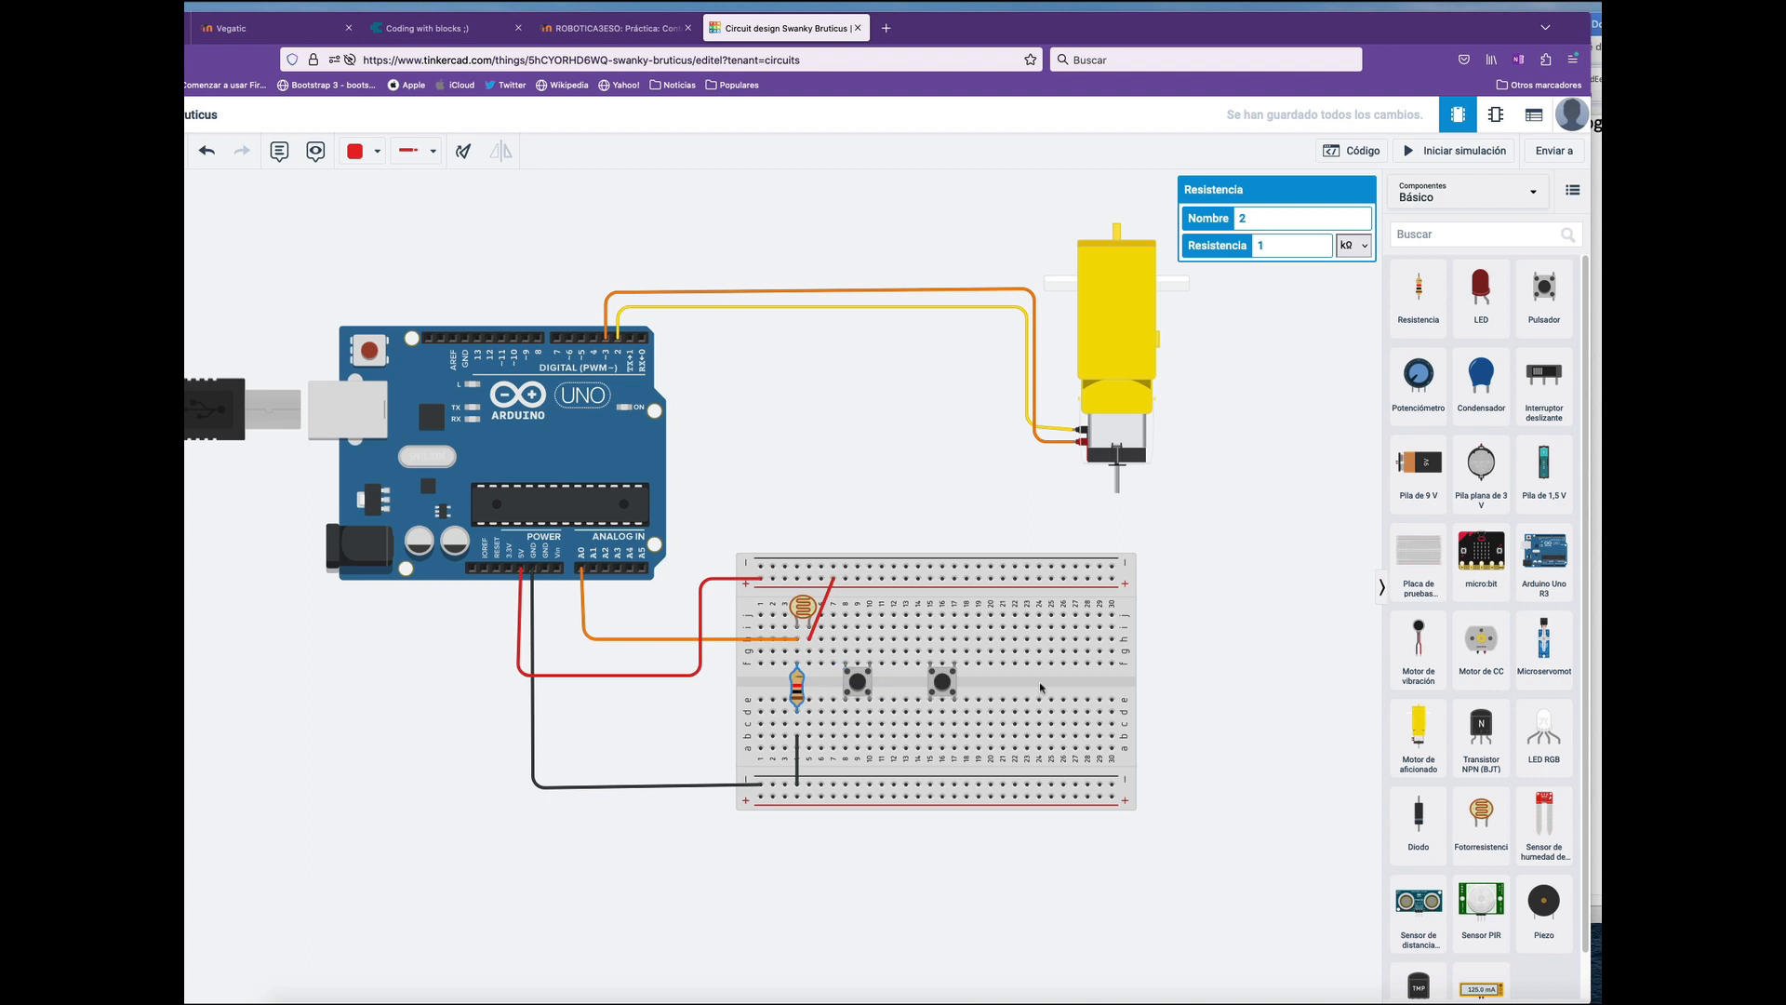
# Insert two resistors linking the pushbuttons' columns 8 and 15 to the breadboard's lower negative rail.
pyautogui.moveTo(1419, 293); pyautogui.dragTo(850, 769)
pyautogui.moveTo(1440, 295); pyautogui.dragTo(930, 752)
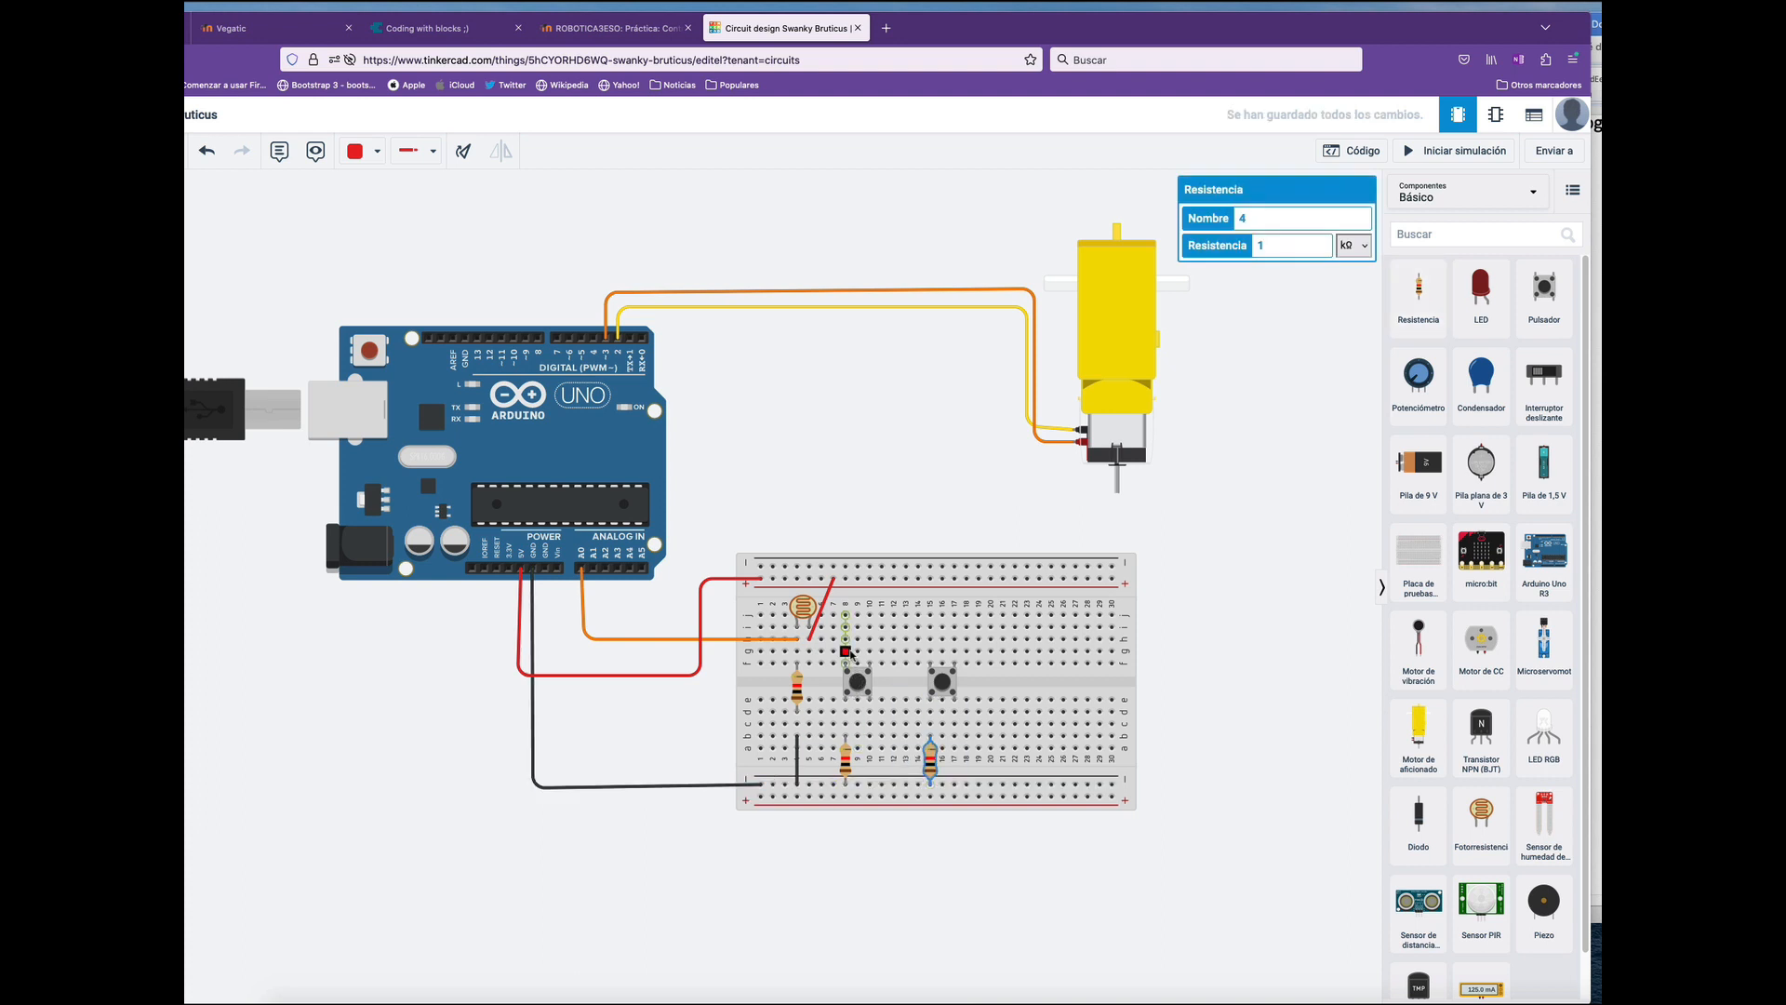
# Run red cables from the breadboard's upper positive rail to the pushbuttons' columns 10 and 17 in the lower half.
pyautogui.click(847, 652)
pyautogui.click(868, 578)
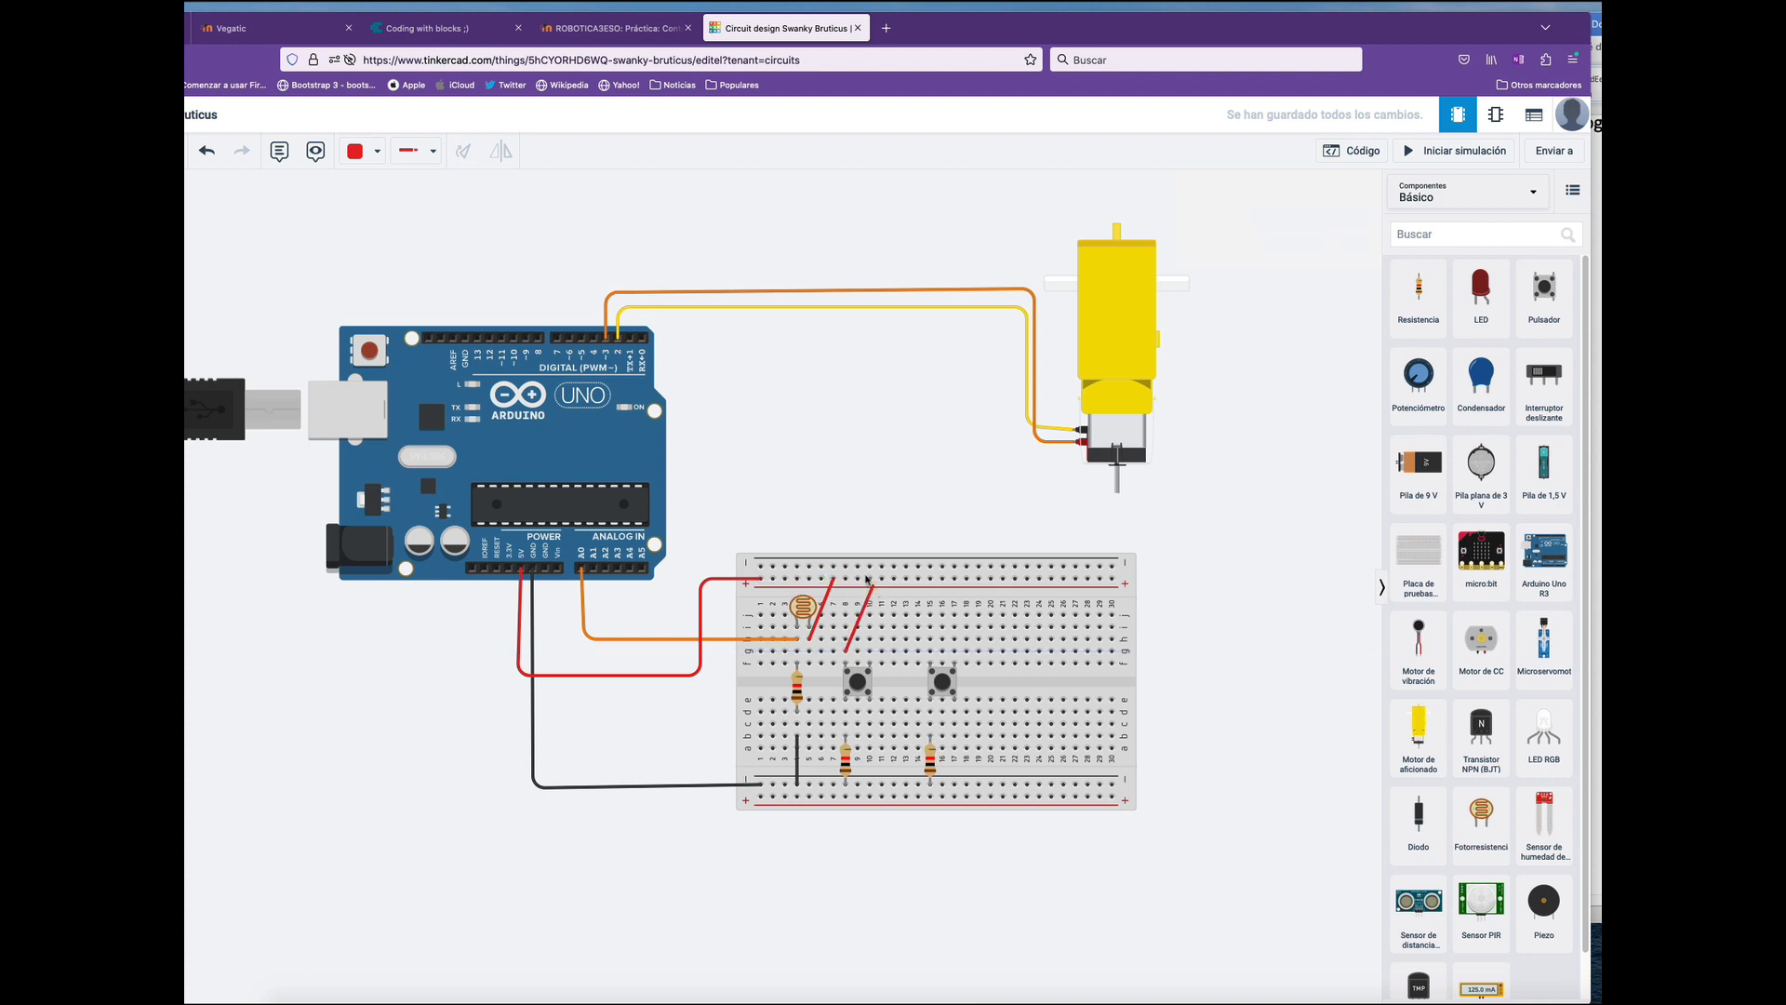
pyautogui.moveTo(867, 578); pyautogui.dragTo(858, 578)
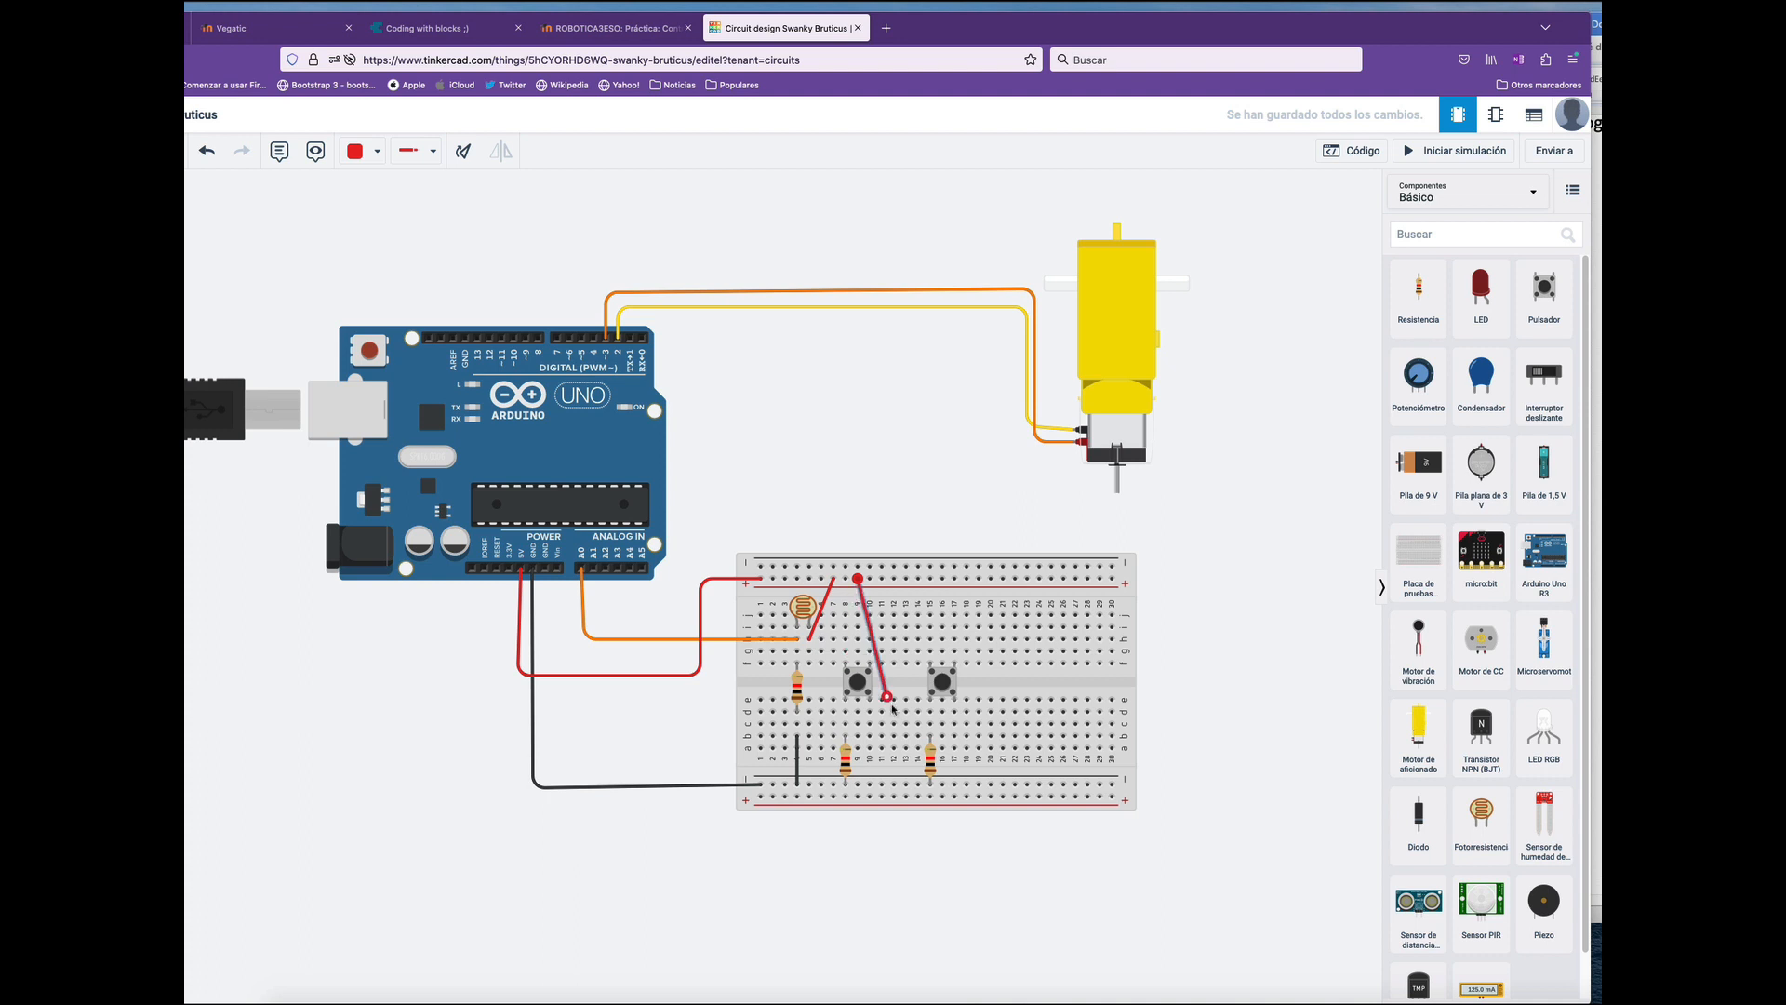
pyautogui.moveTo(892, 707); pyautogui.dragTo(869, 712)
pyautogui.click(955, 712)
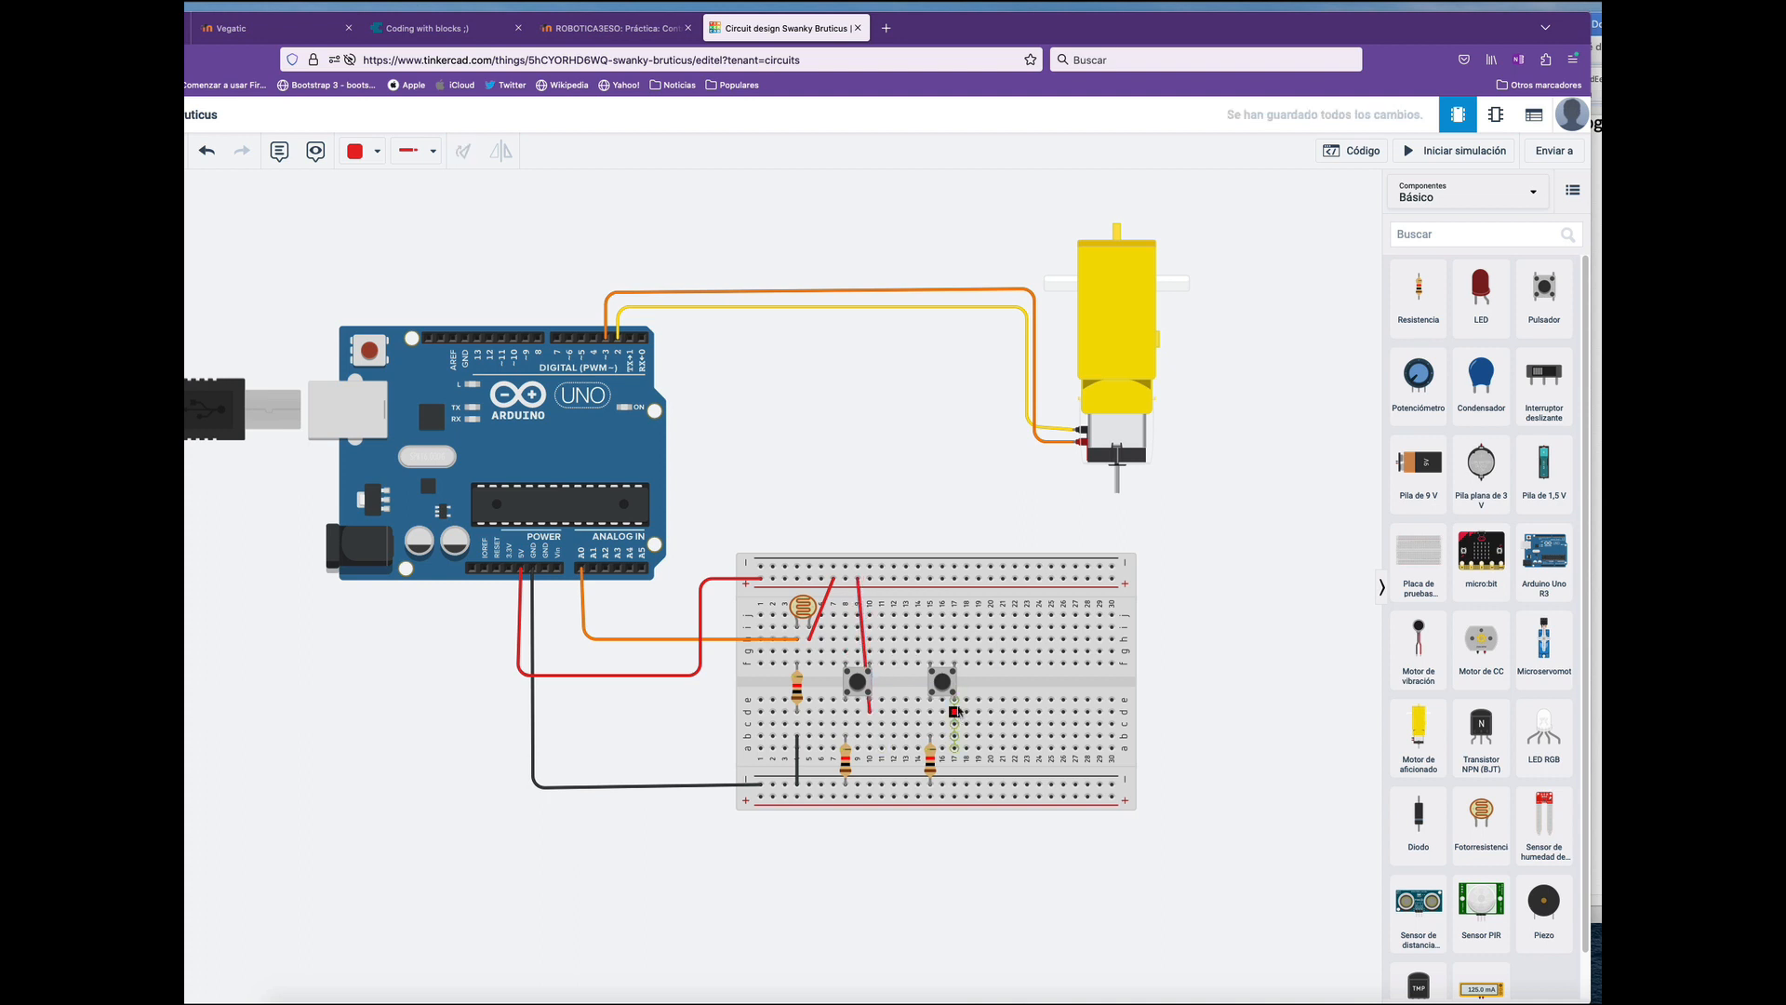
pyautogui.click(931, 579)
# Connect the first pushbutton's column 8 to Arduino pin 12, route the cable above the motor cables and colour it green (Verde).
pyautogui.click(849, 724)
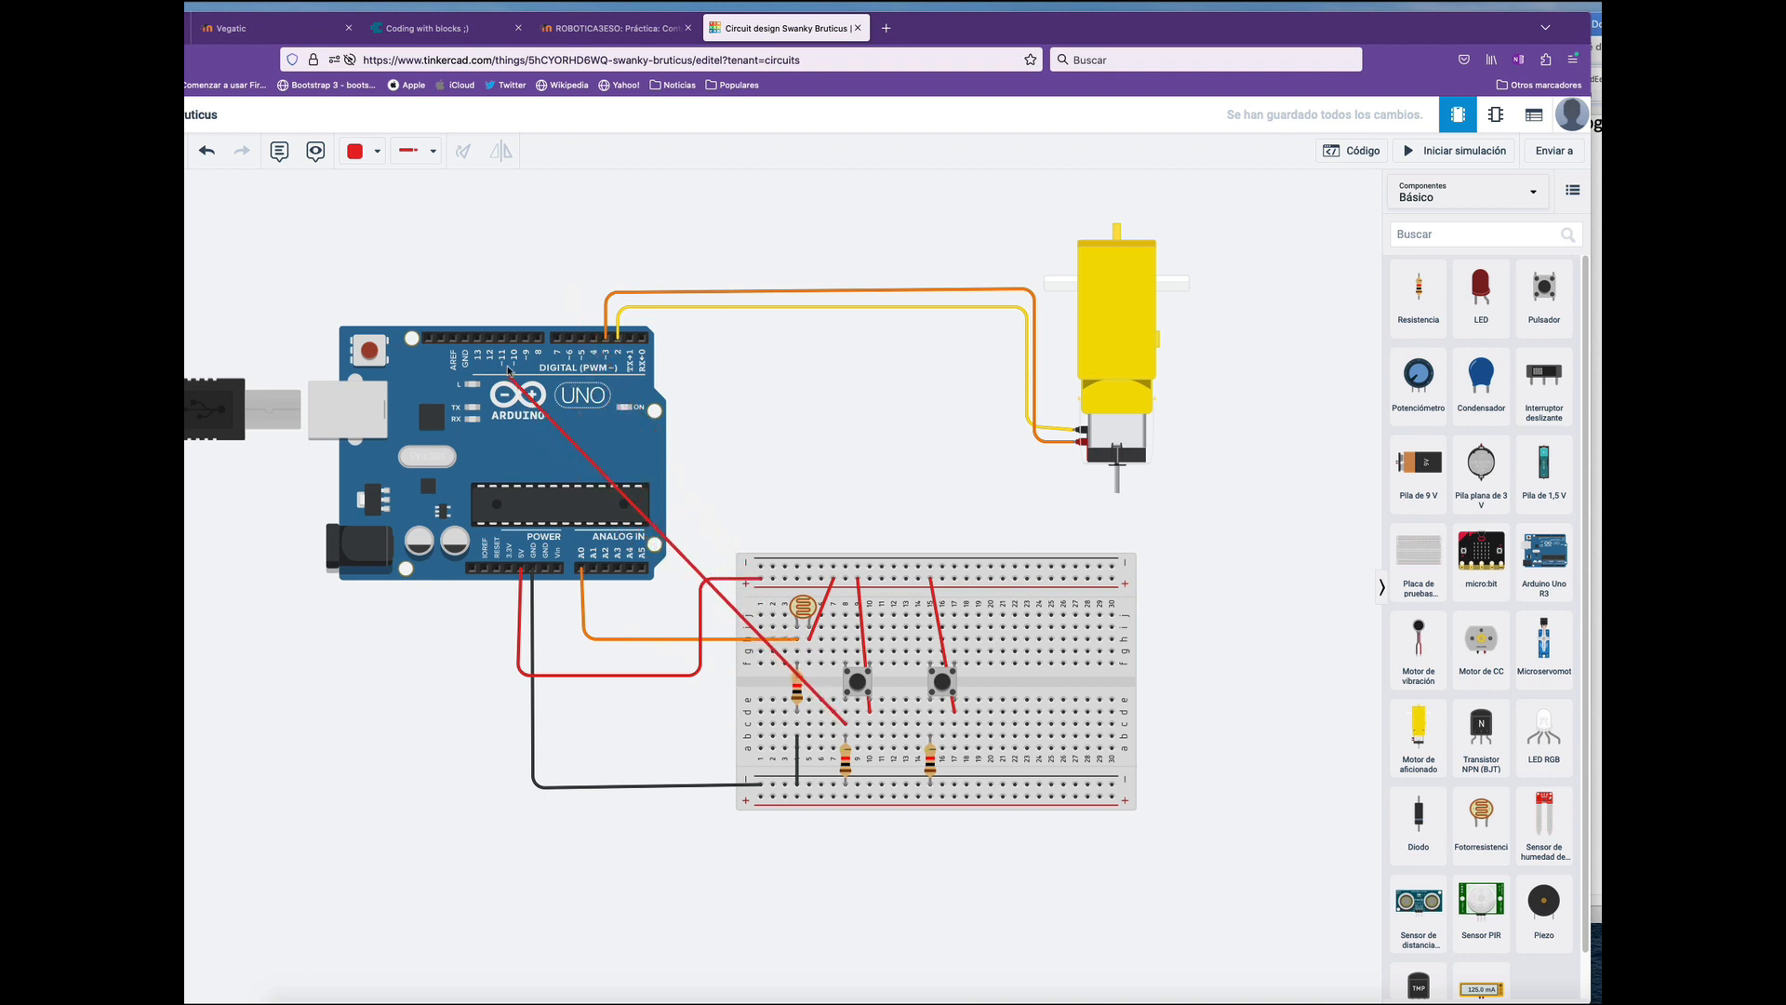
pyautogui.click(488, 337)
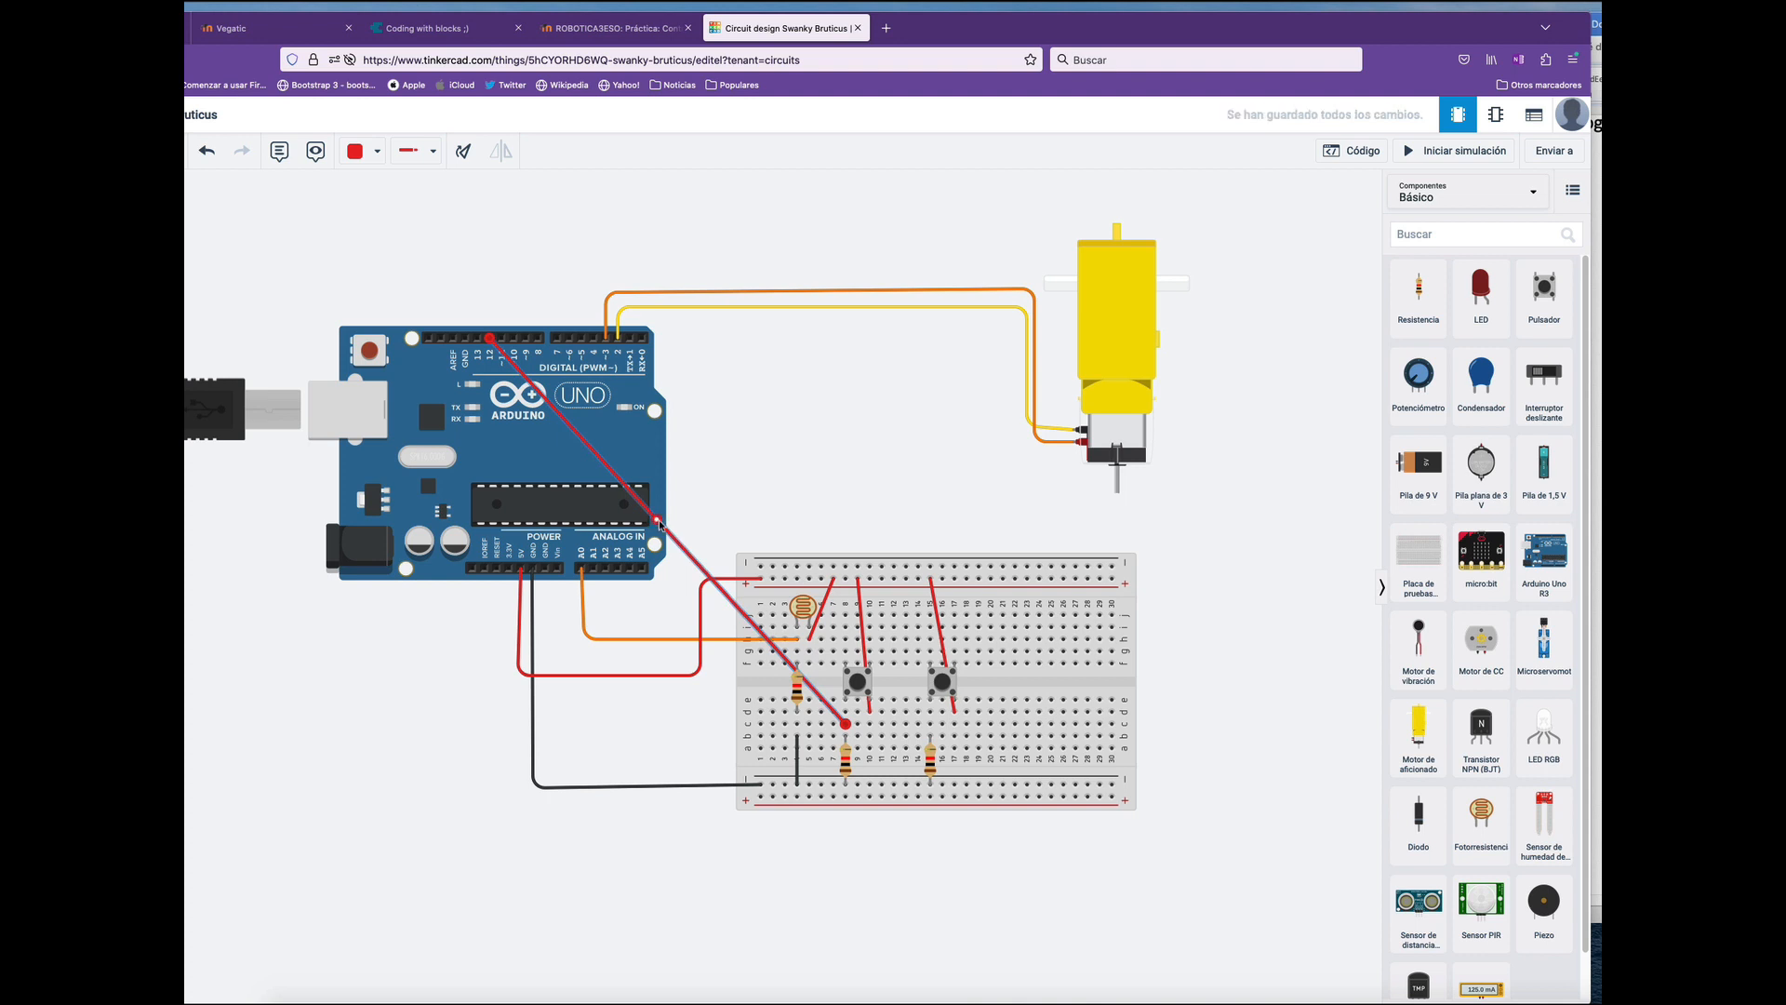
pyautogui.moveTo(658, 523); pyautogui.dragTo(796, 248)
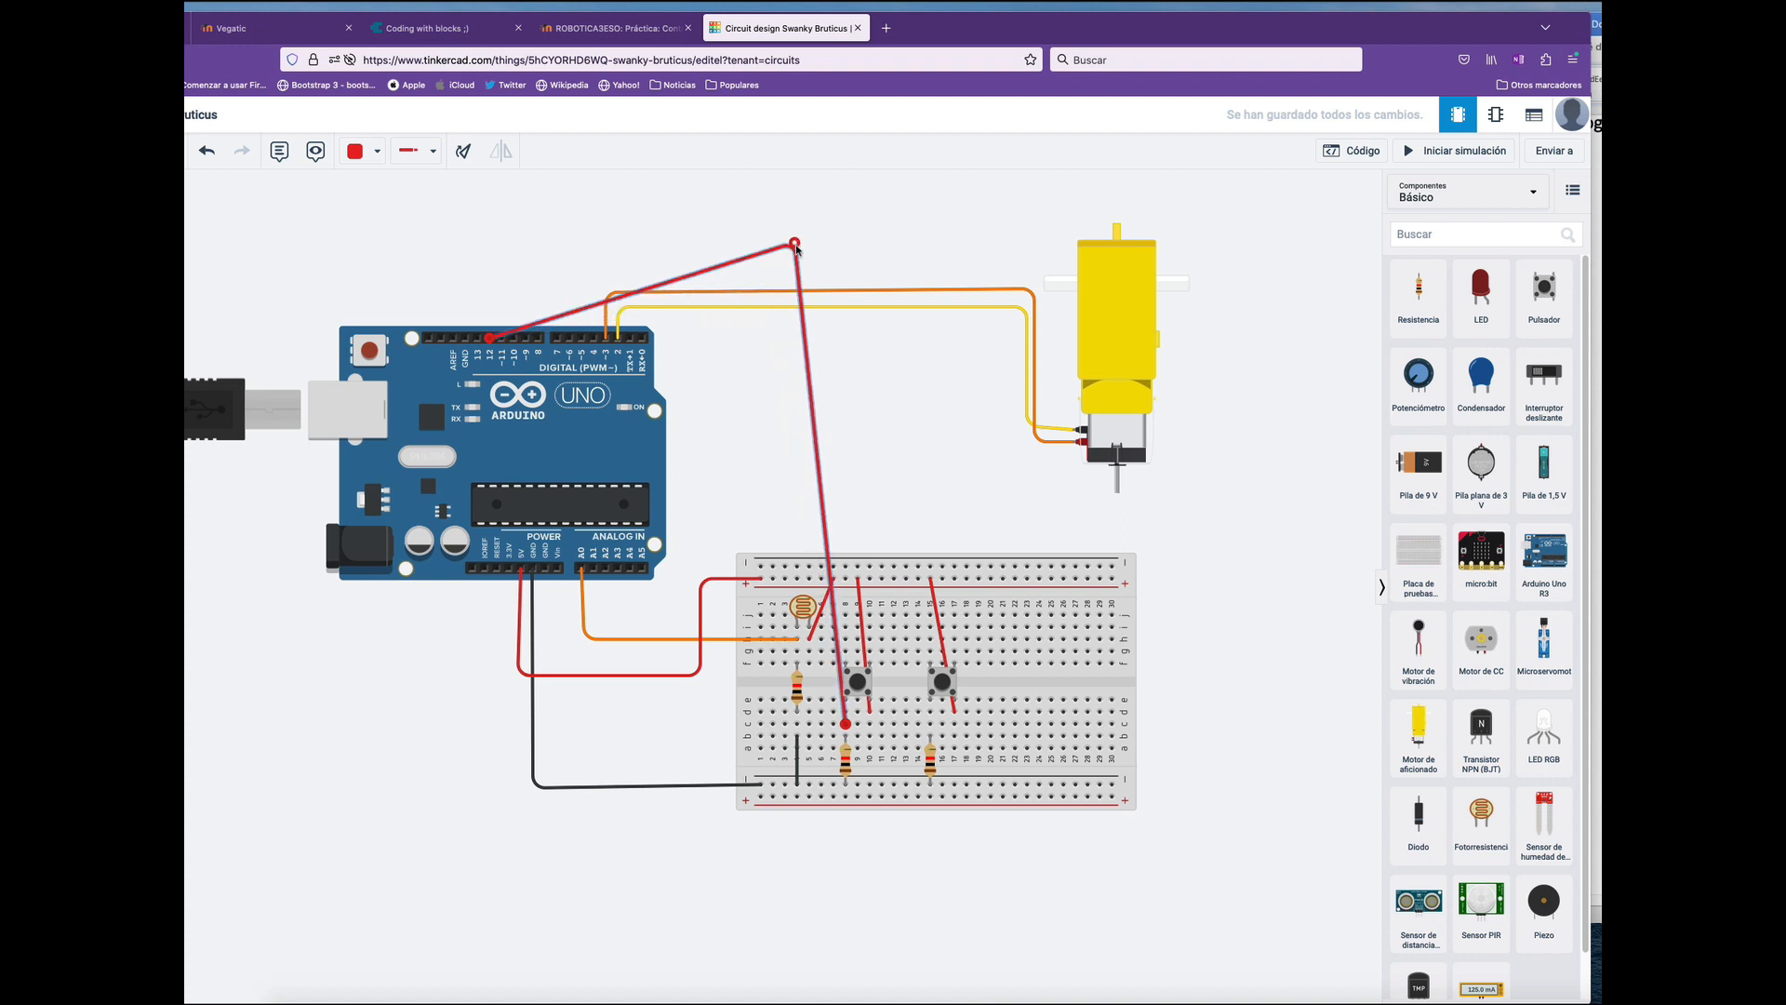
pyautogui.moveTo(680, 268); pyautogui.dragTo(490, 246)
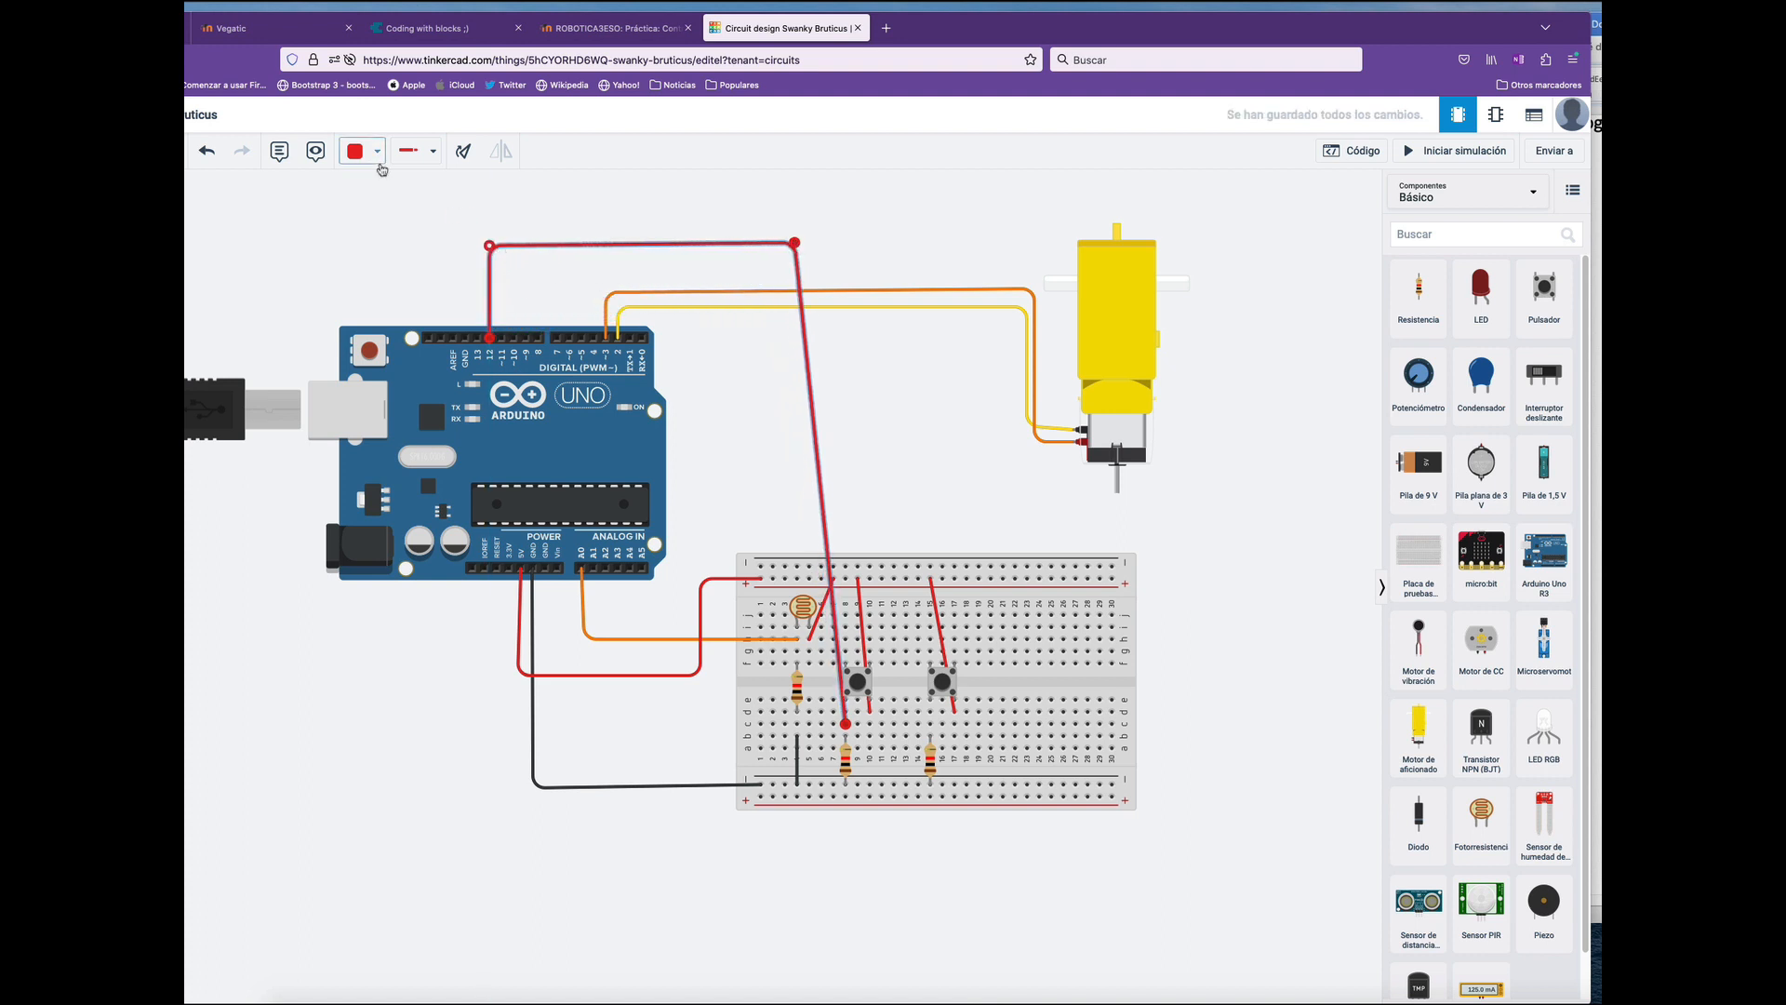
pyautogui.click(375, 152)
pyautogui.click(396, 303)
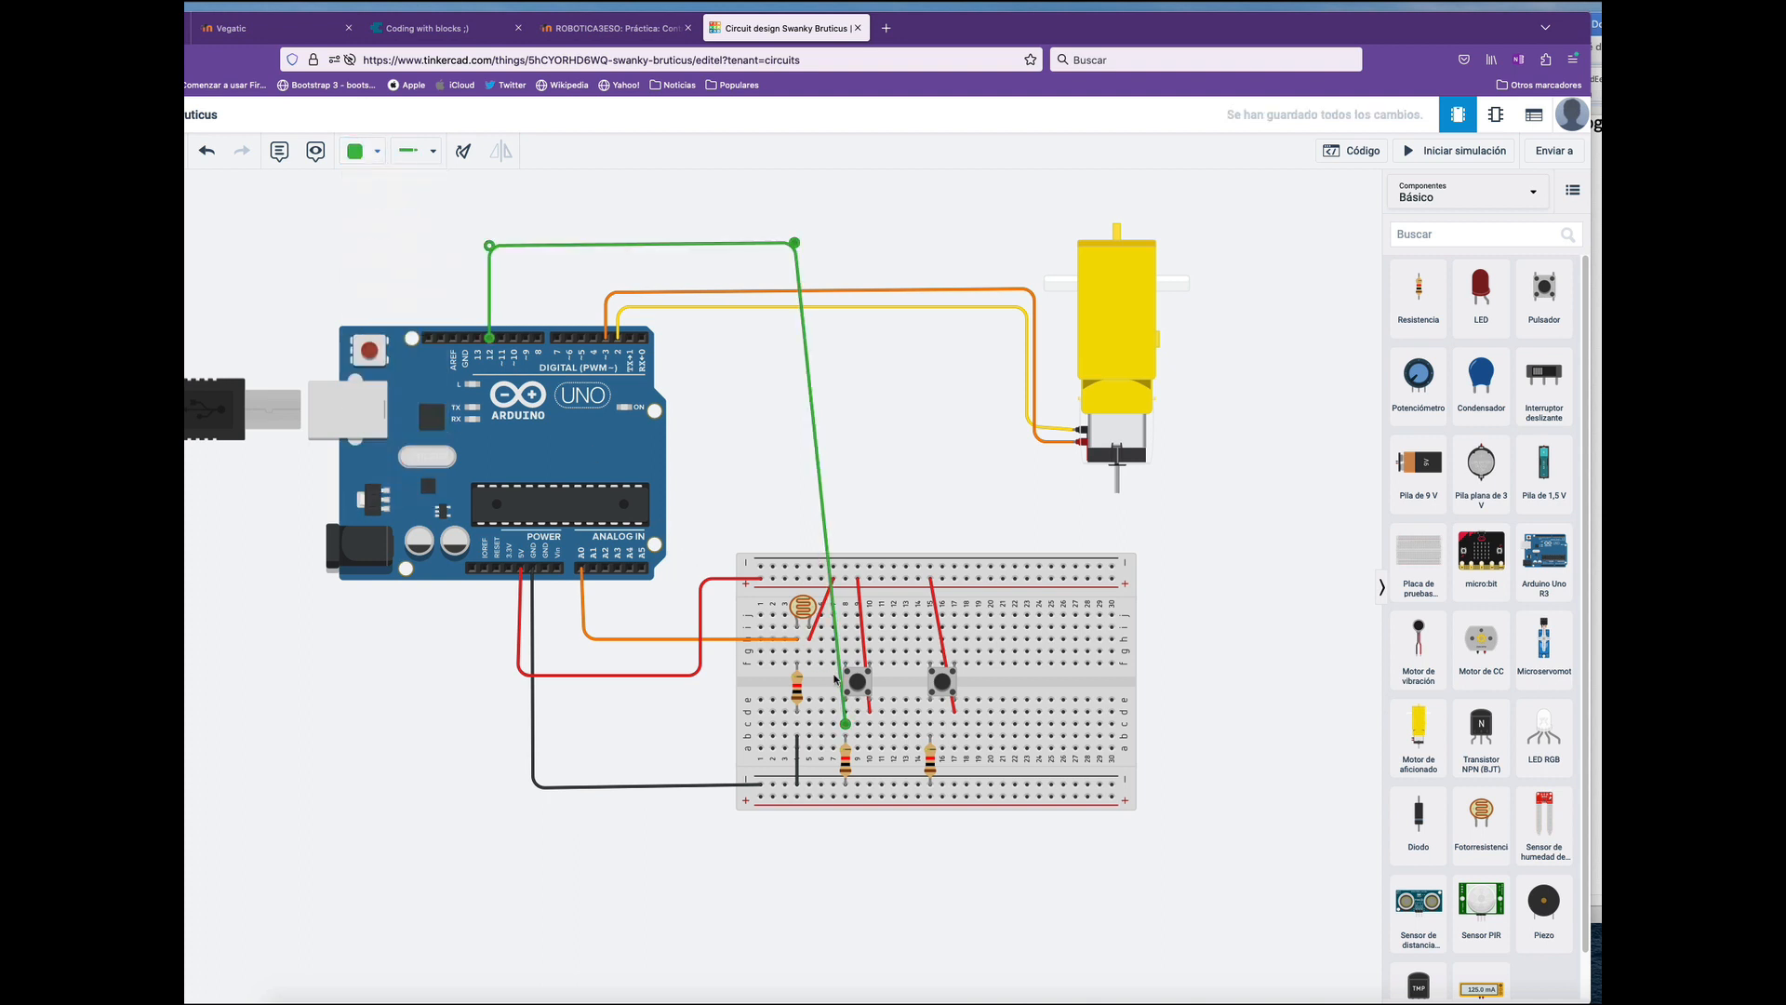
# Connect the second pushbutton's column 15 to Arduino pin 13 with a cable around the green one, and colour it turquoise (Turquesa).
pyautogui.click(931, 724)
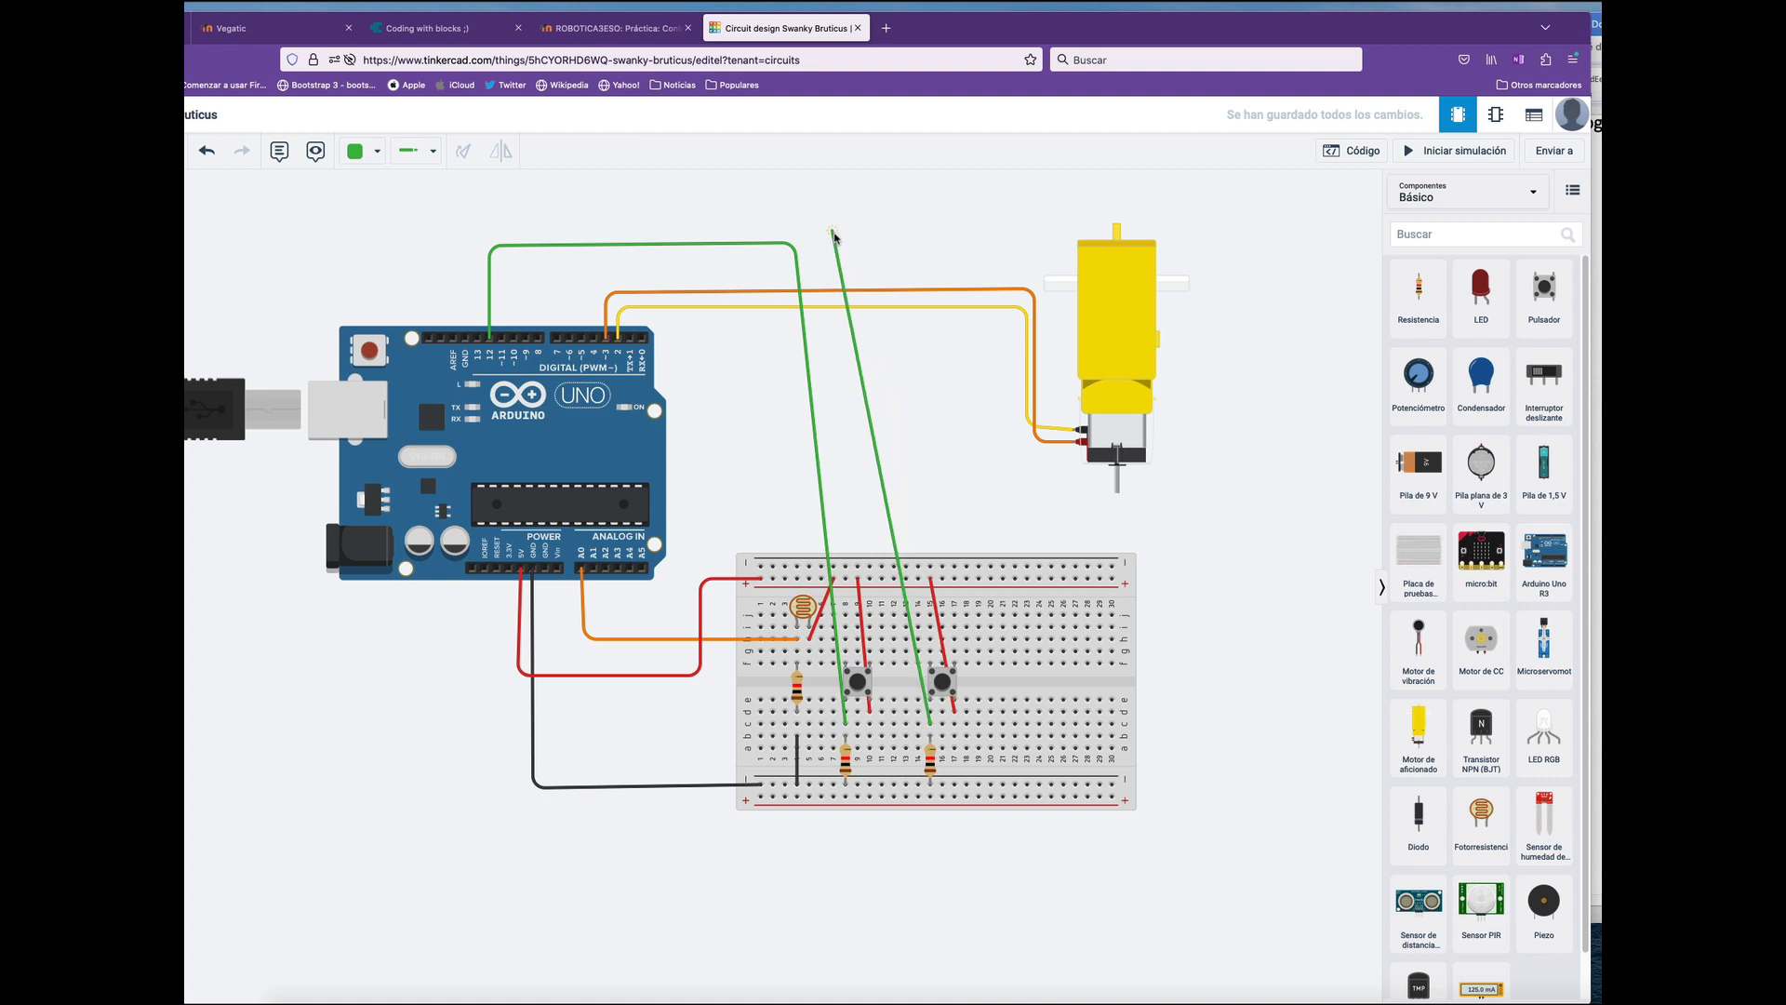
pyautogui.click(832, 224)
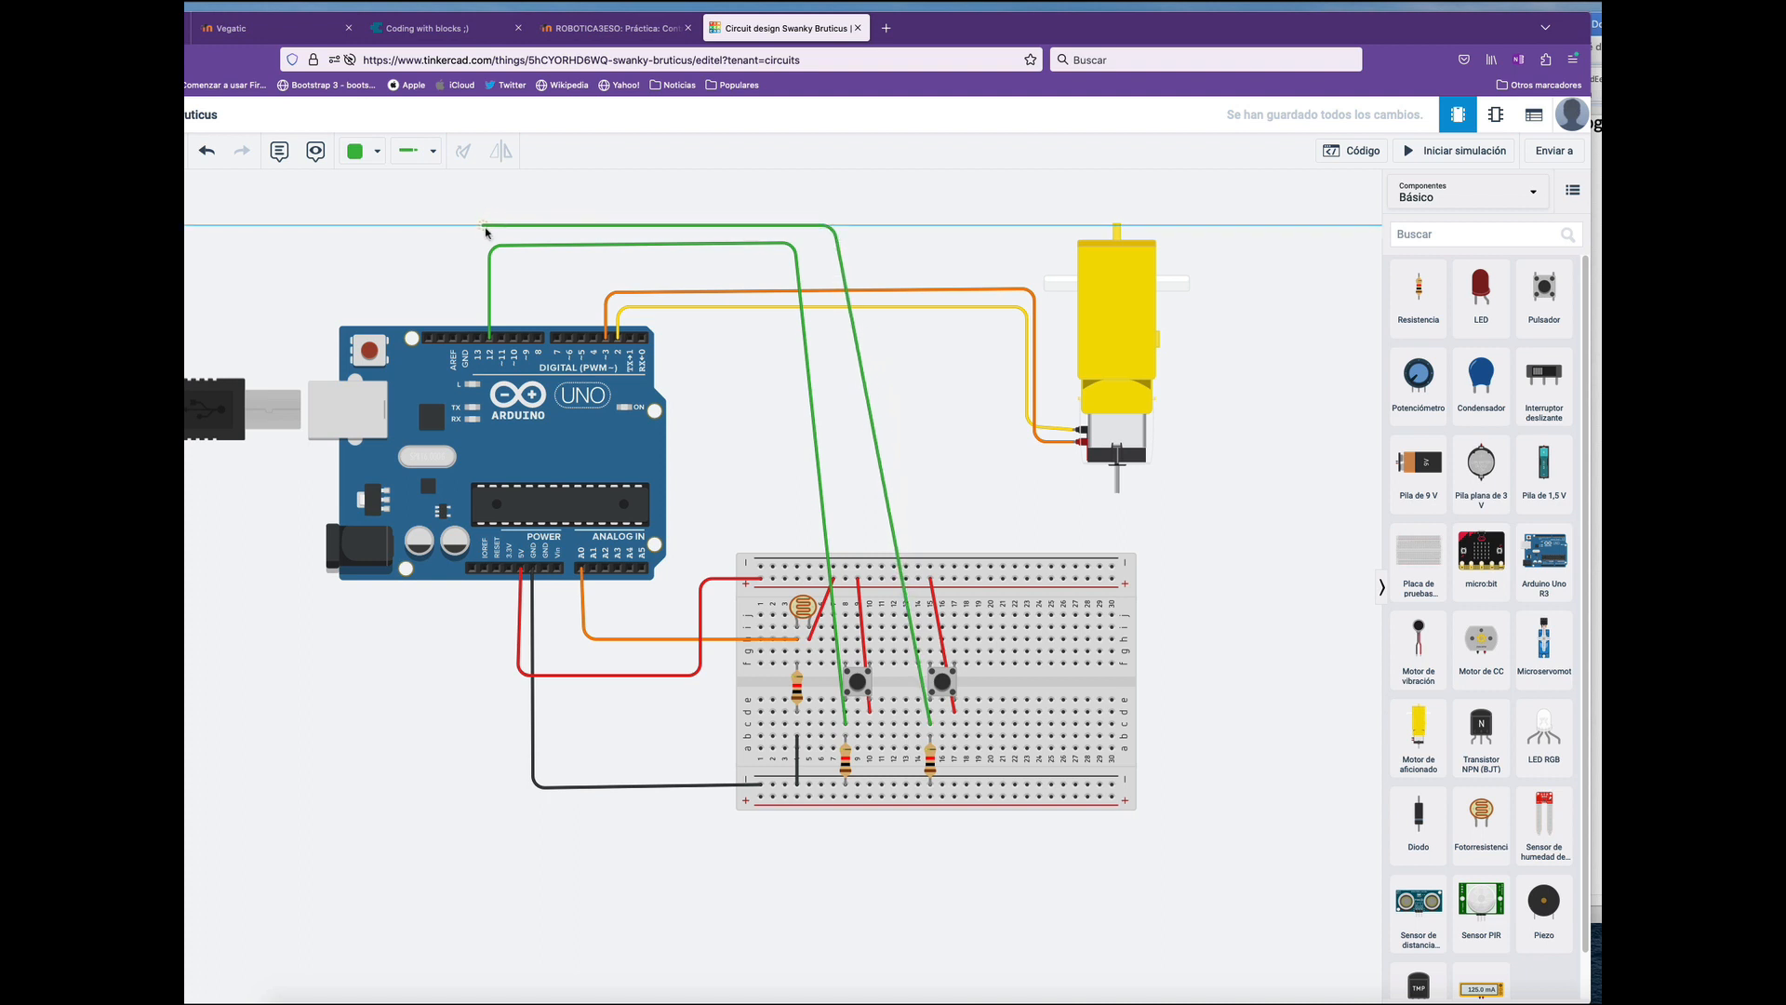
pyautogui.click(483, 224)
pyautogui.click(483, 335)
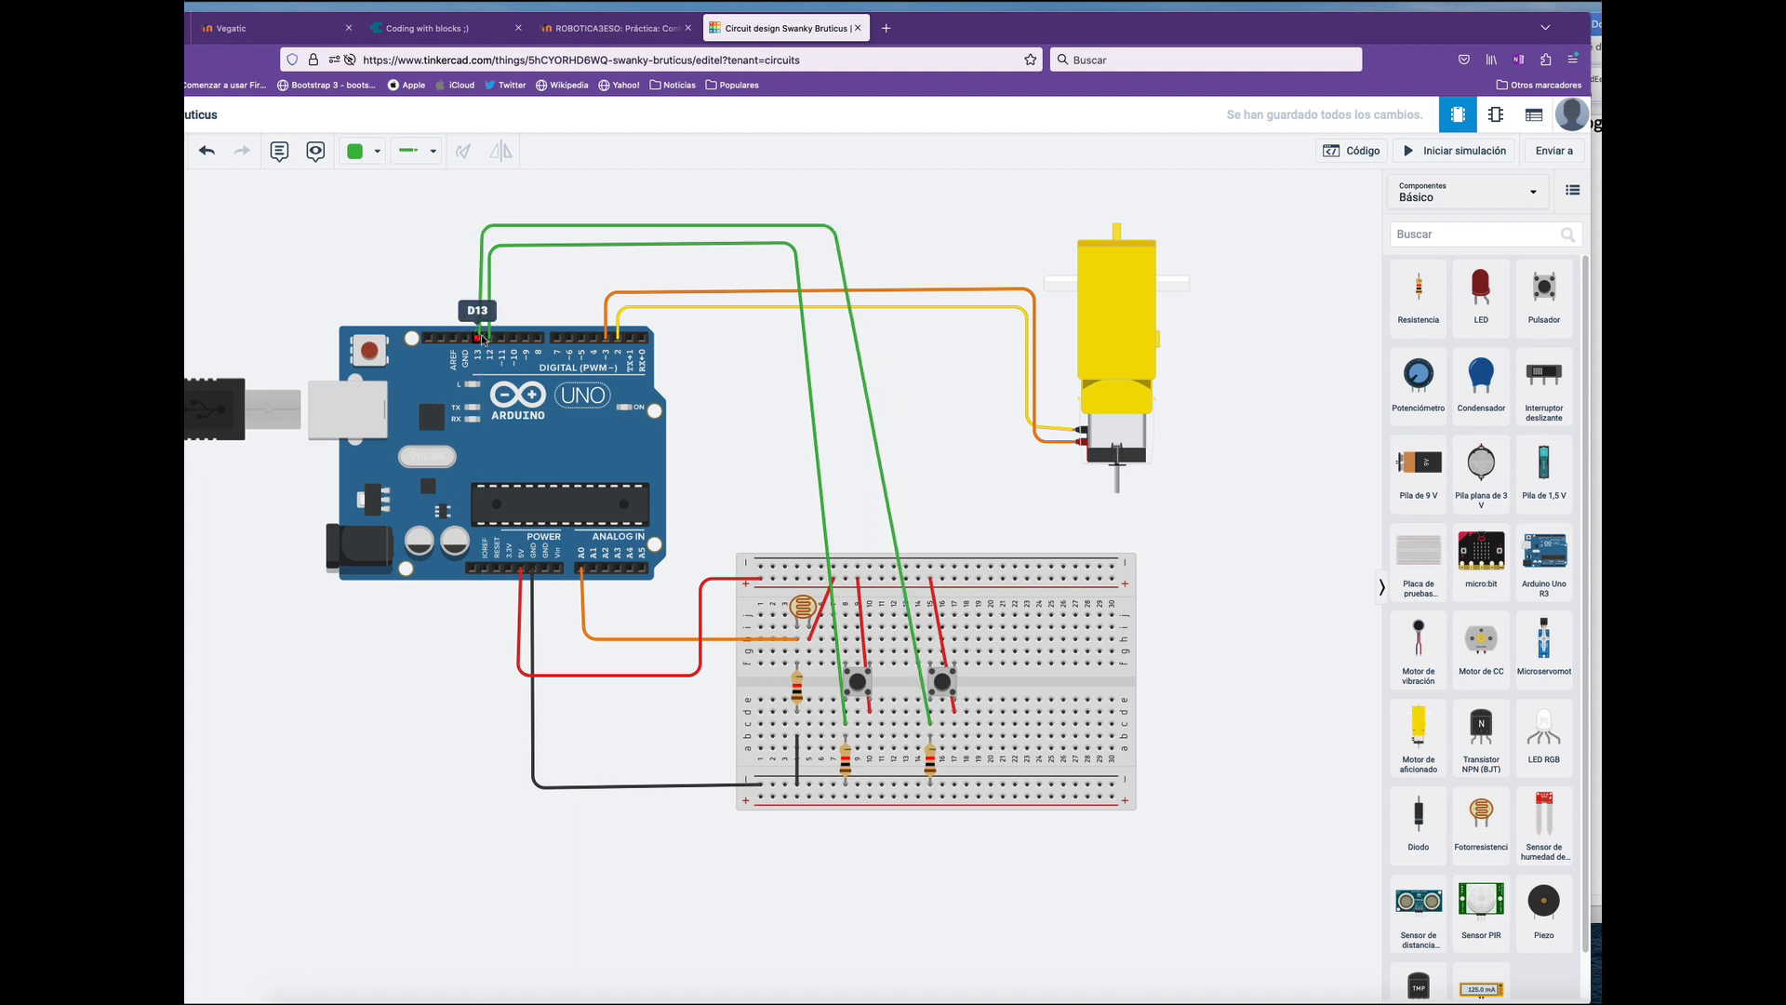
pyautogui.click(365, 151)
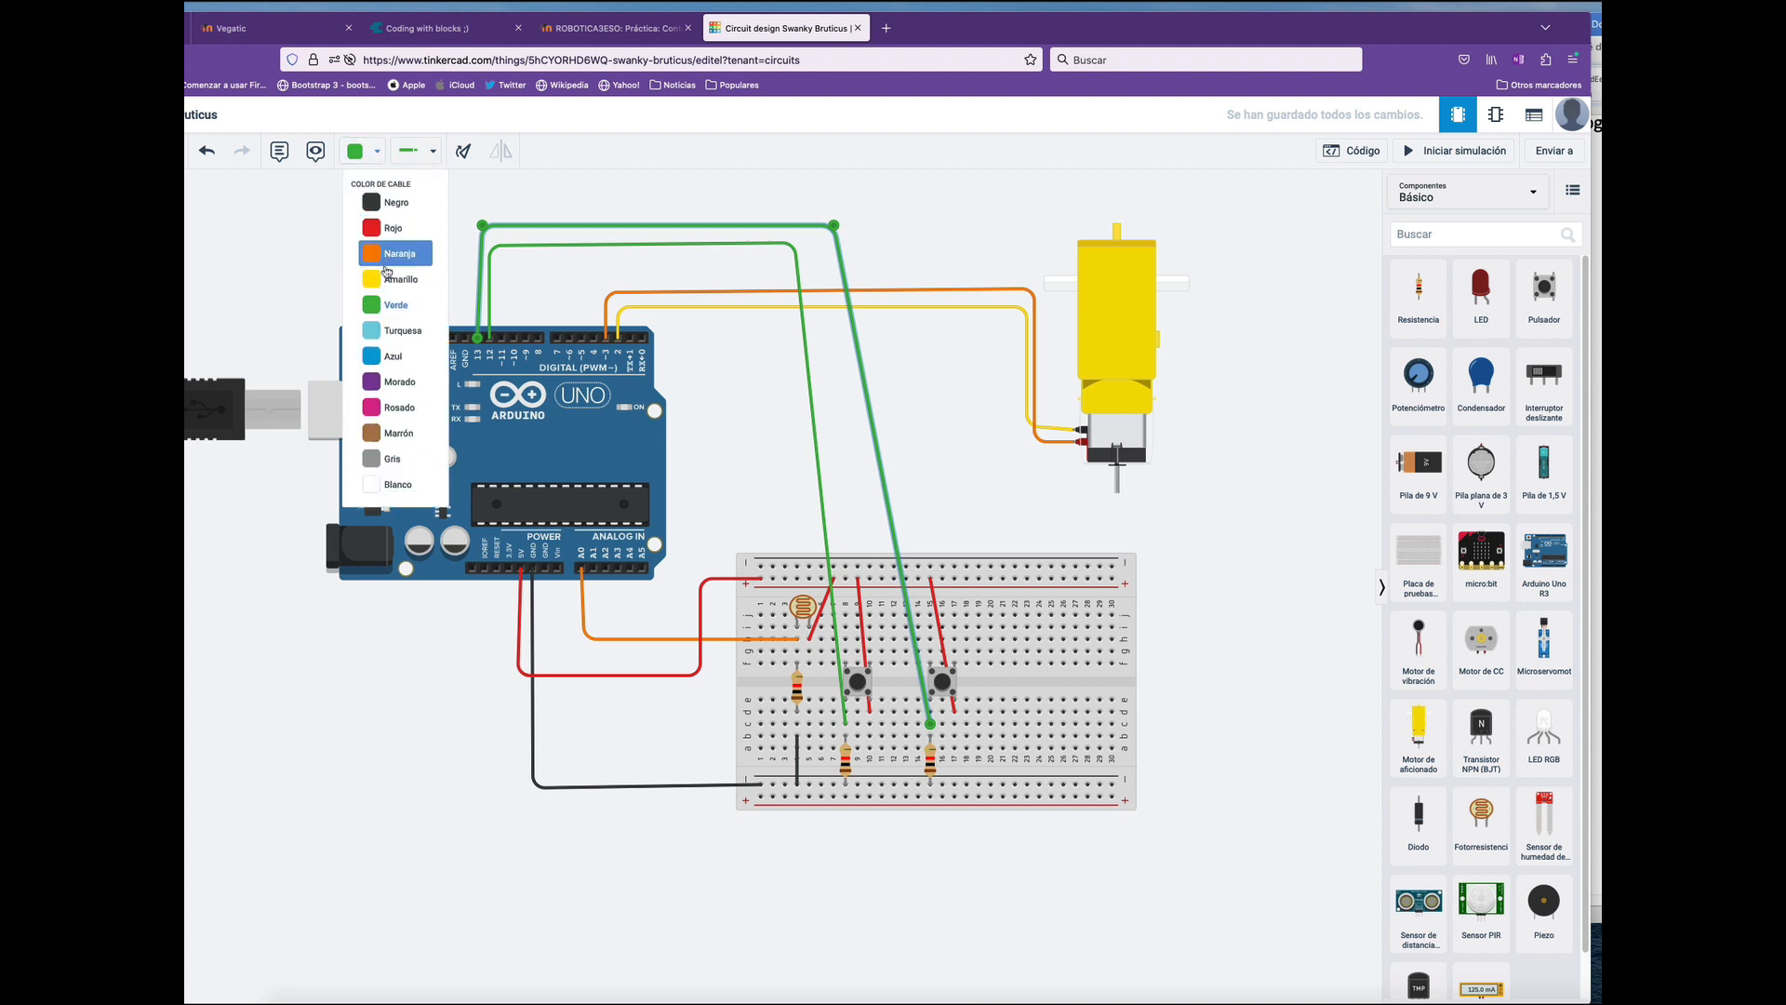
pyautogui.click(383, 330)
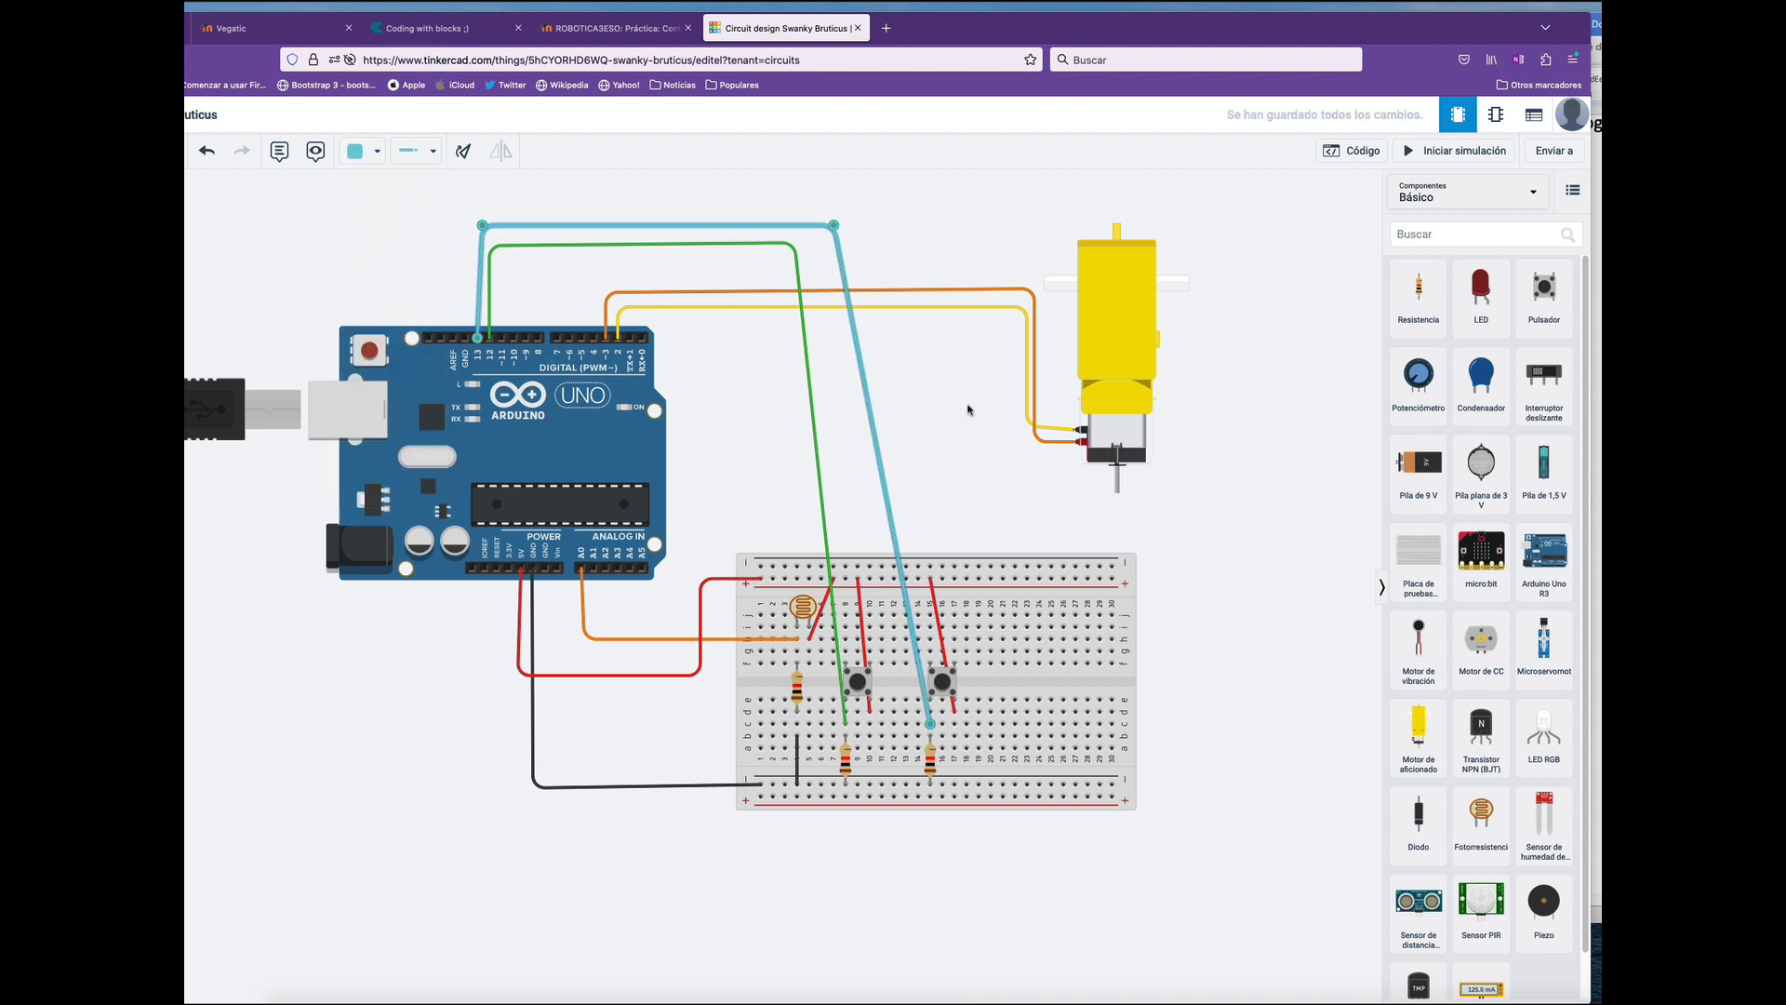
pyautogui.click(951, 516)
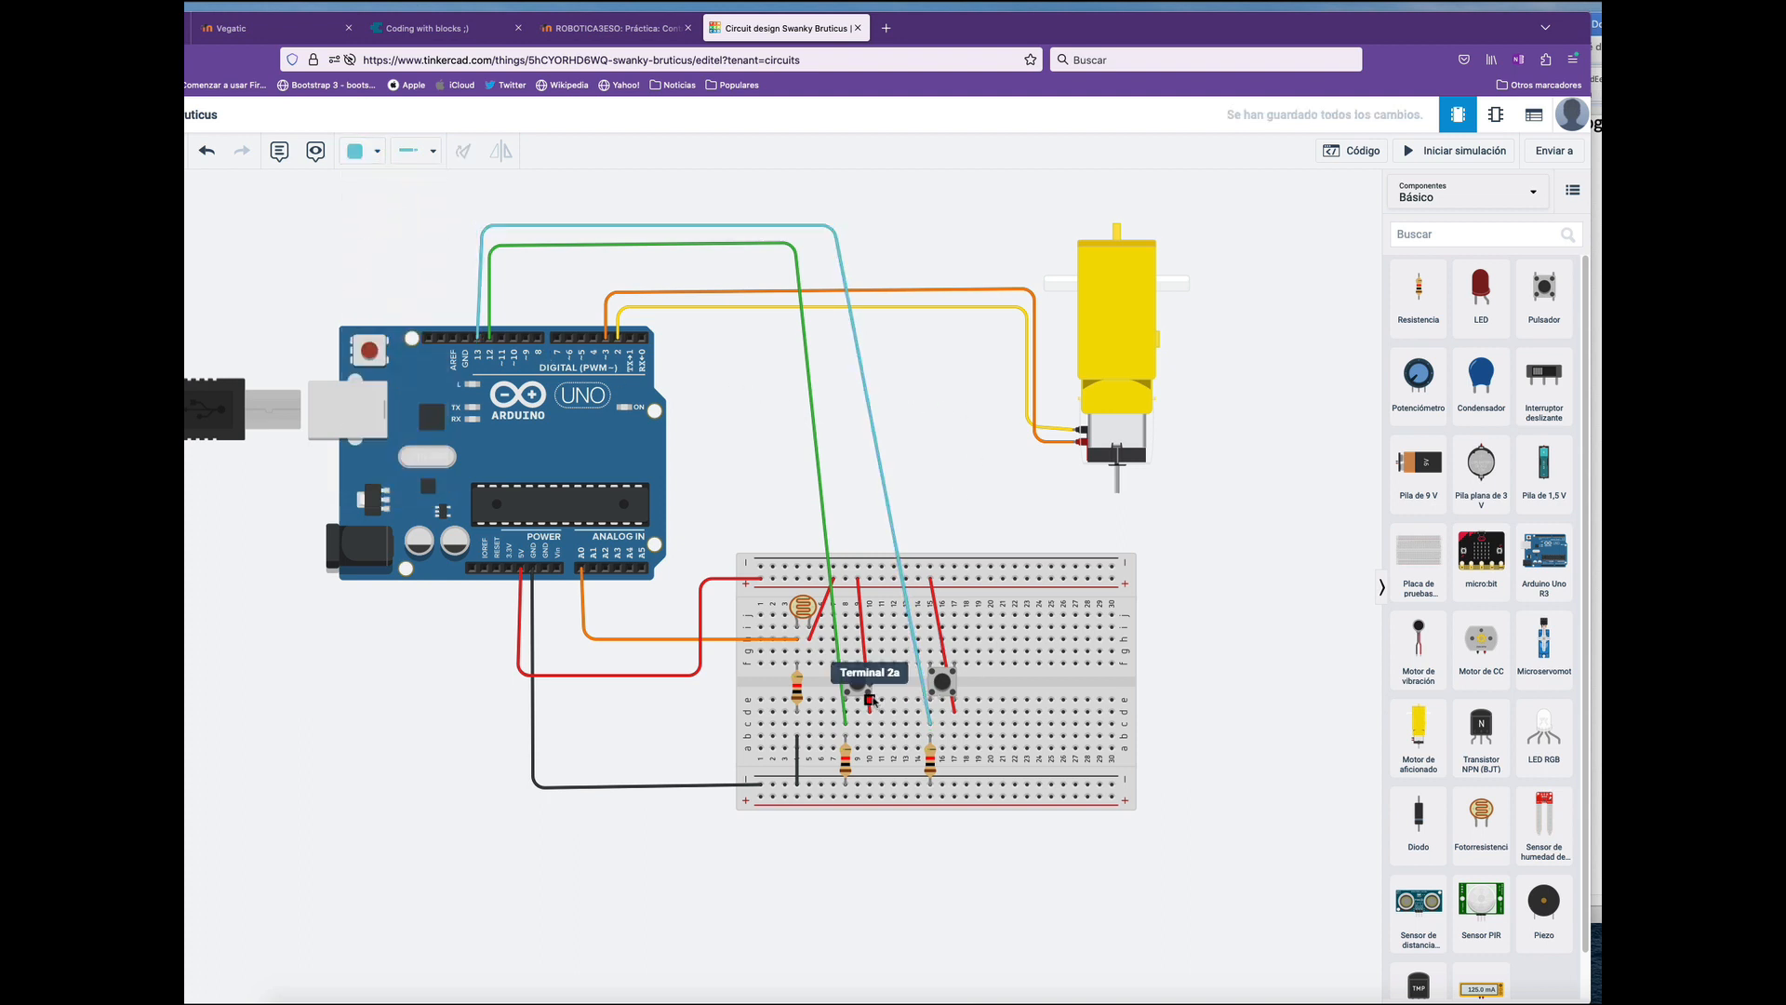
# Attach the note "FCC" to the column 8 pushbutton and the note "FCA" to the column 15 pushbutton.
pyautogui.click(292, 161)
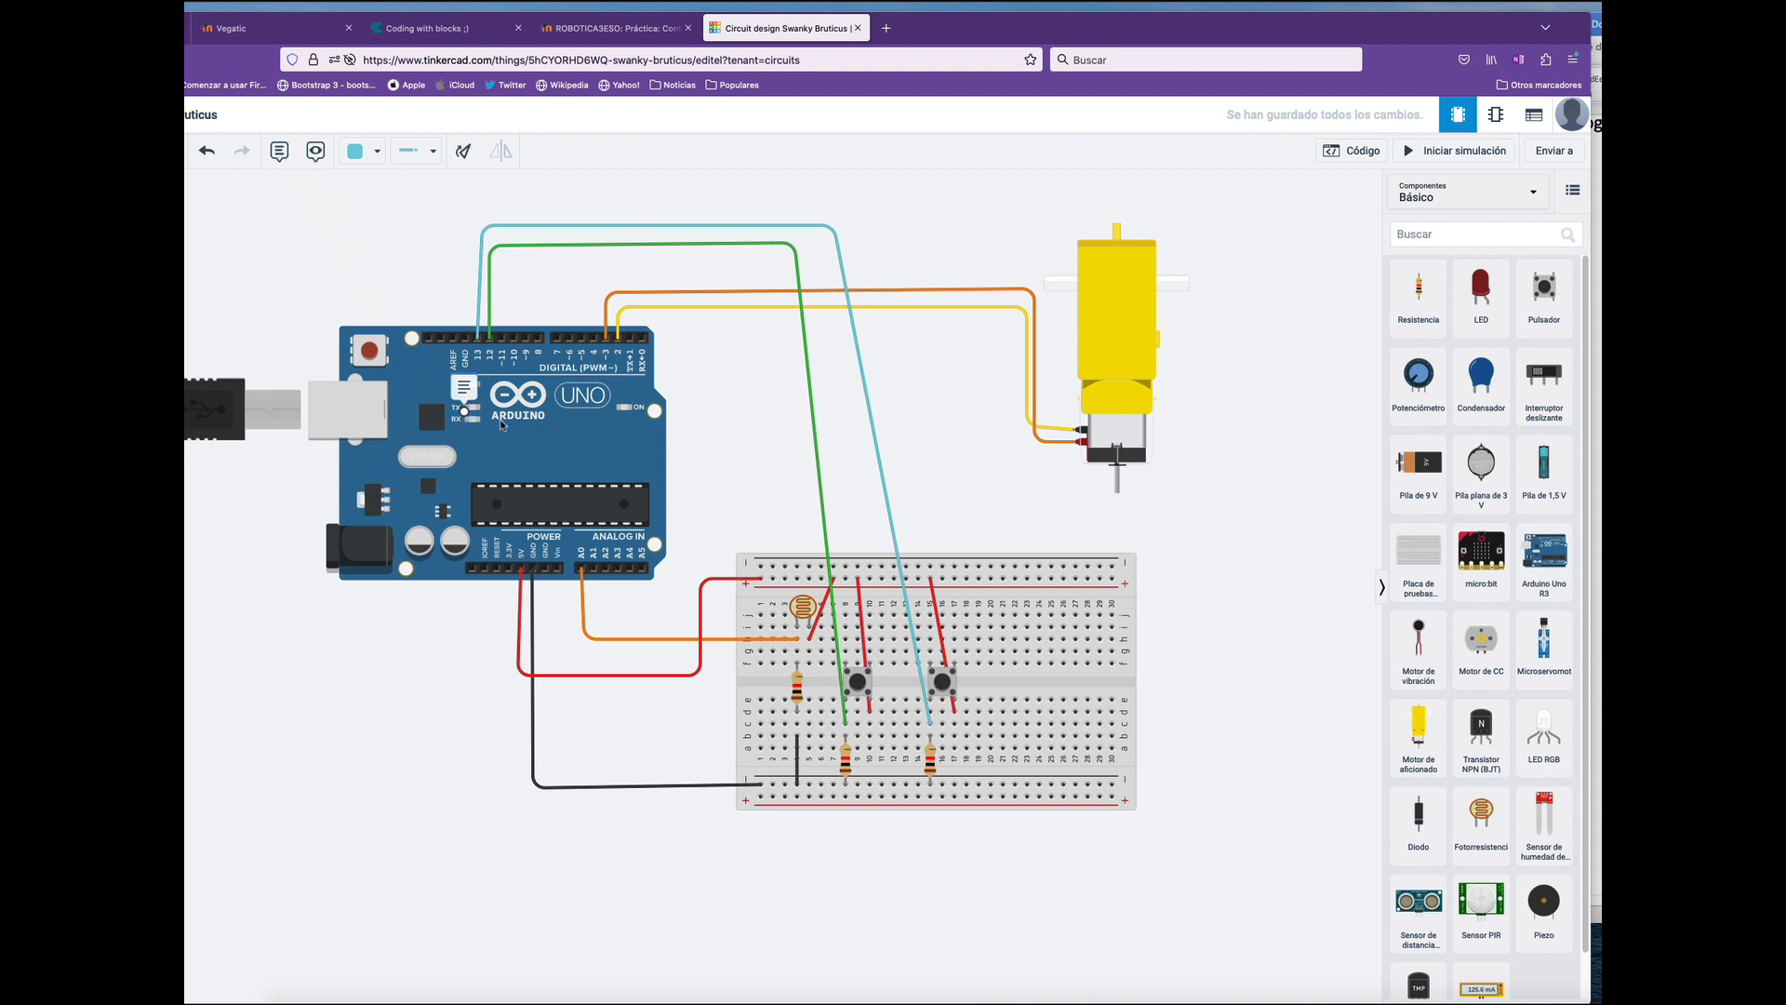
pyautogui.click(858, 684)
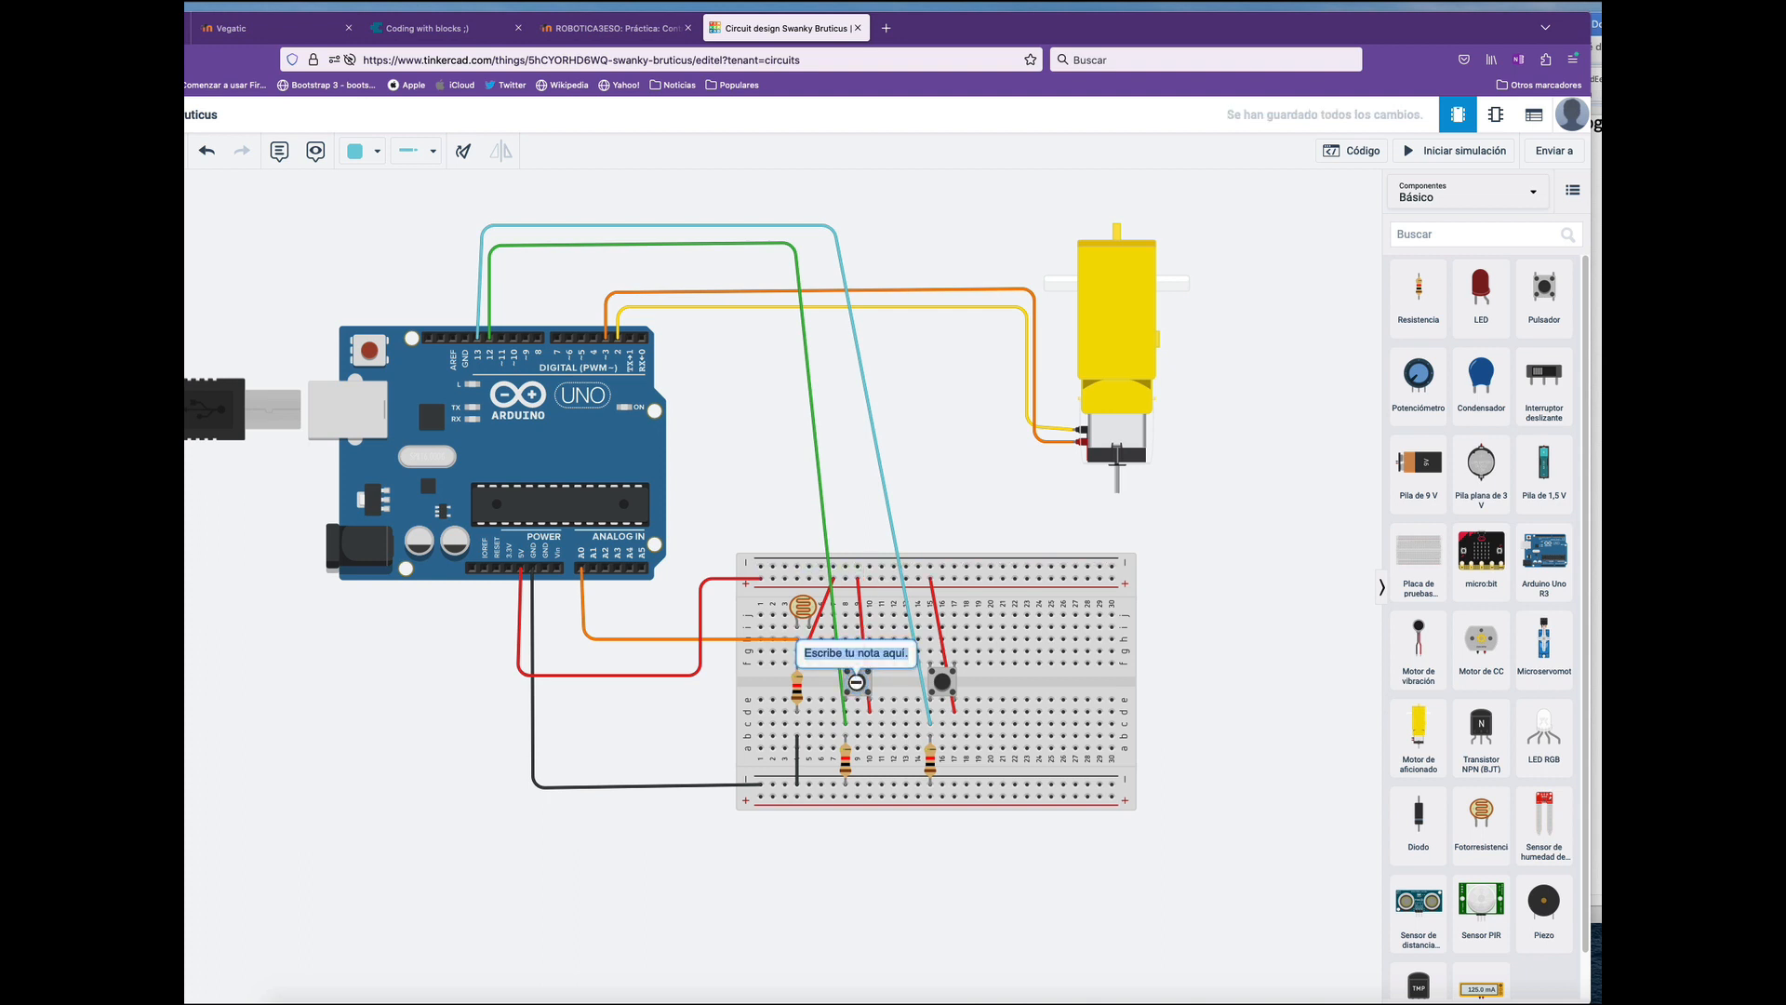
pyautogui.write('FCC')
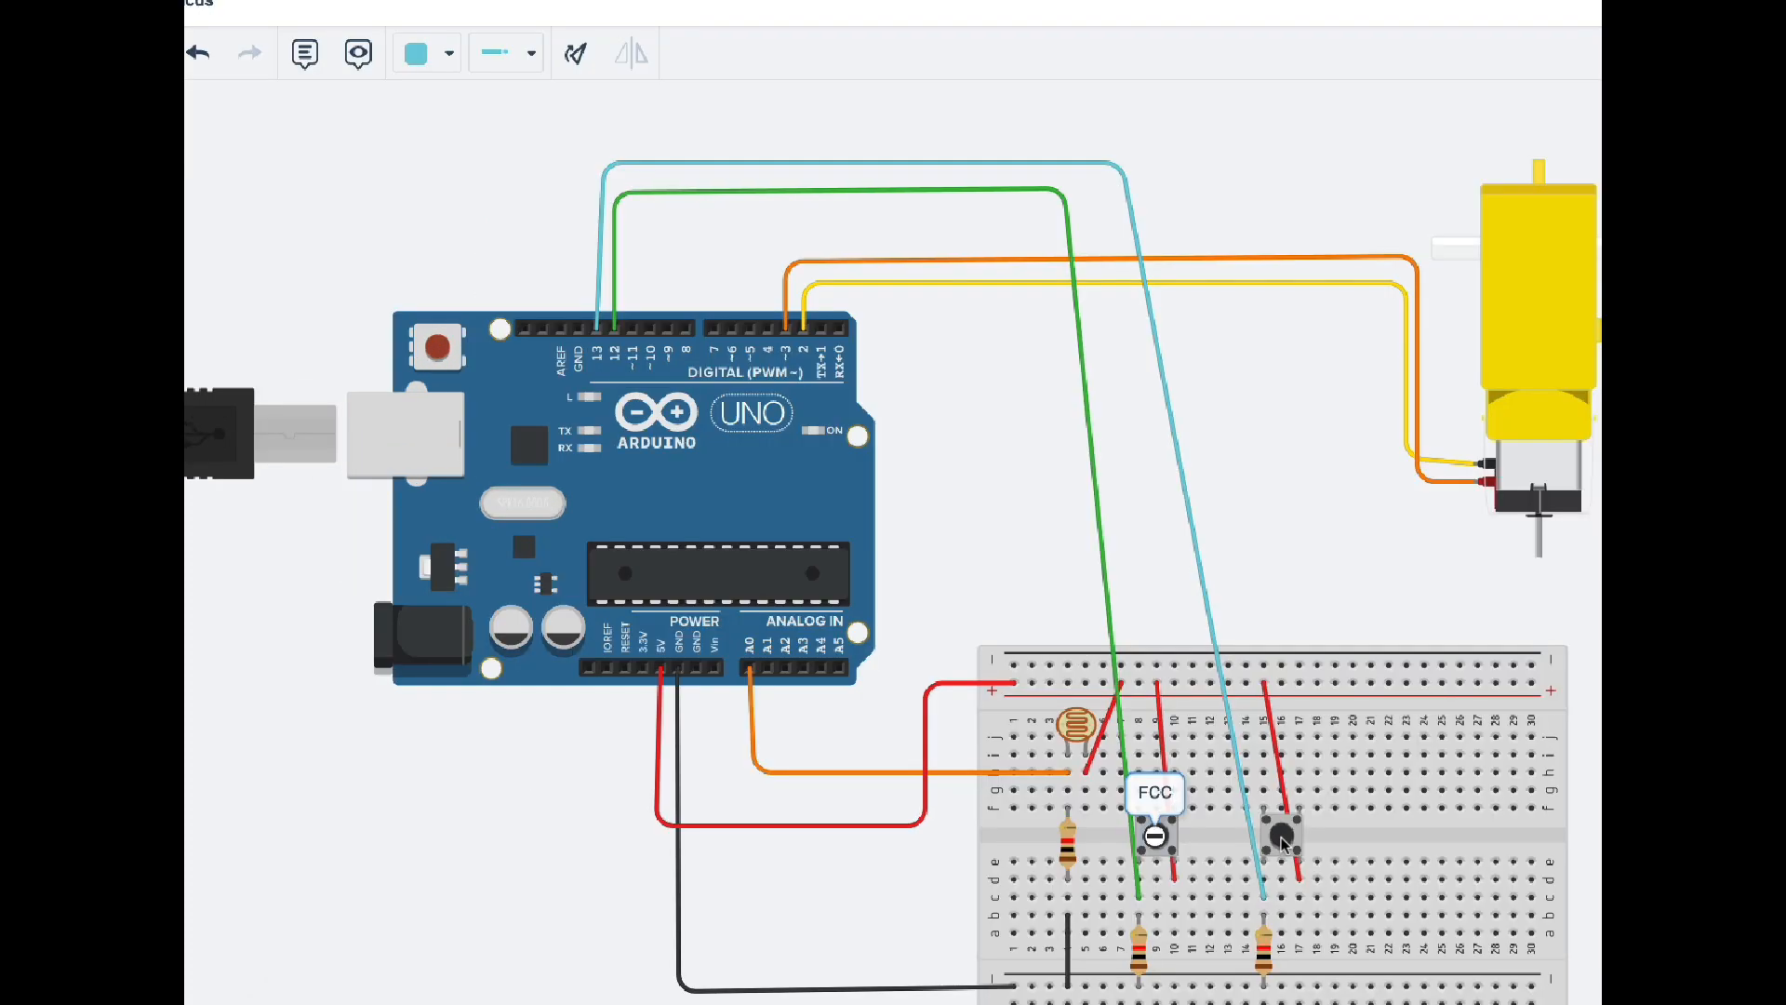
pyautogui.click(1284, 842)
pyautogui.click(304, 53)
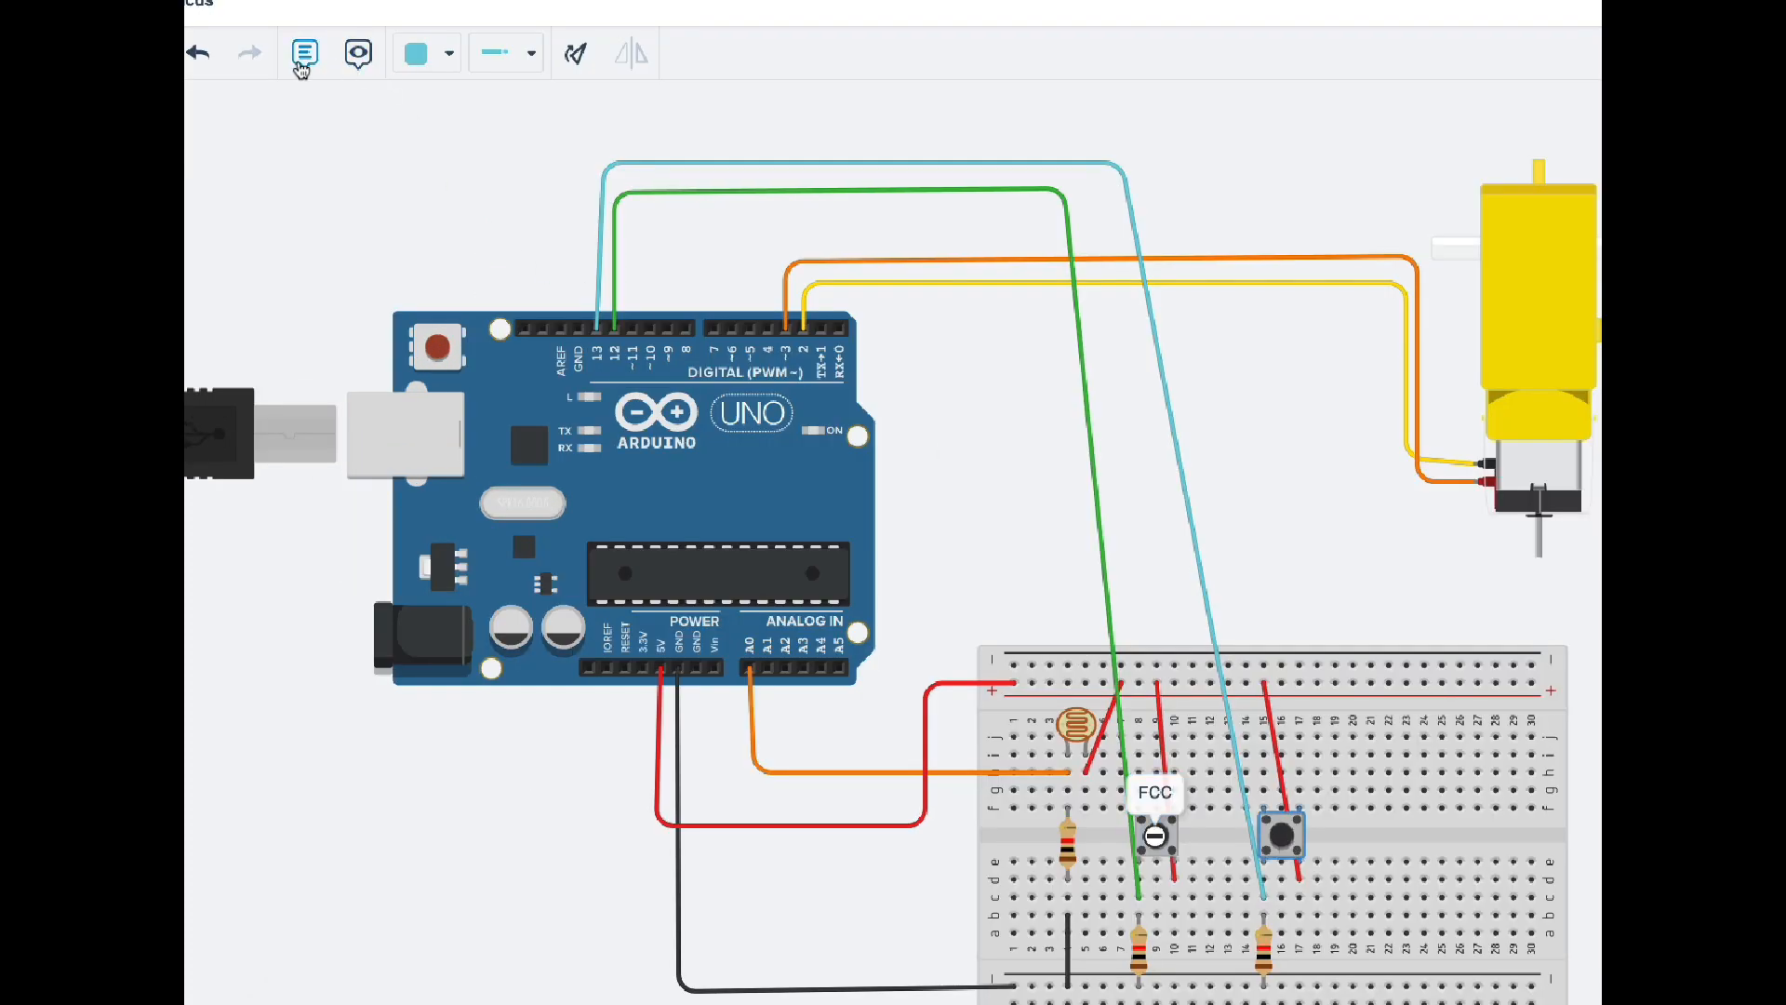
pyautogui.click(1285, 836)
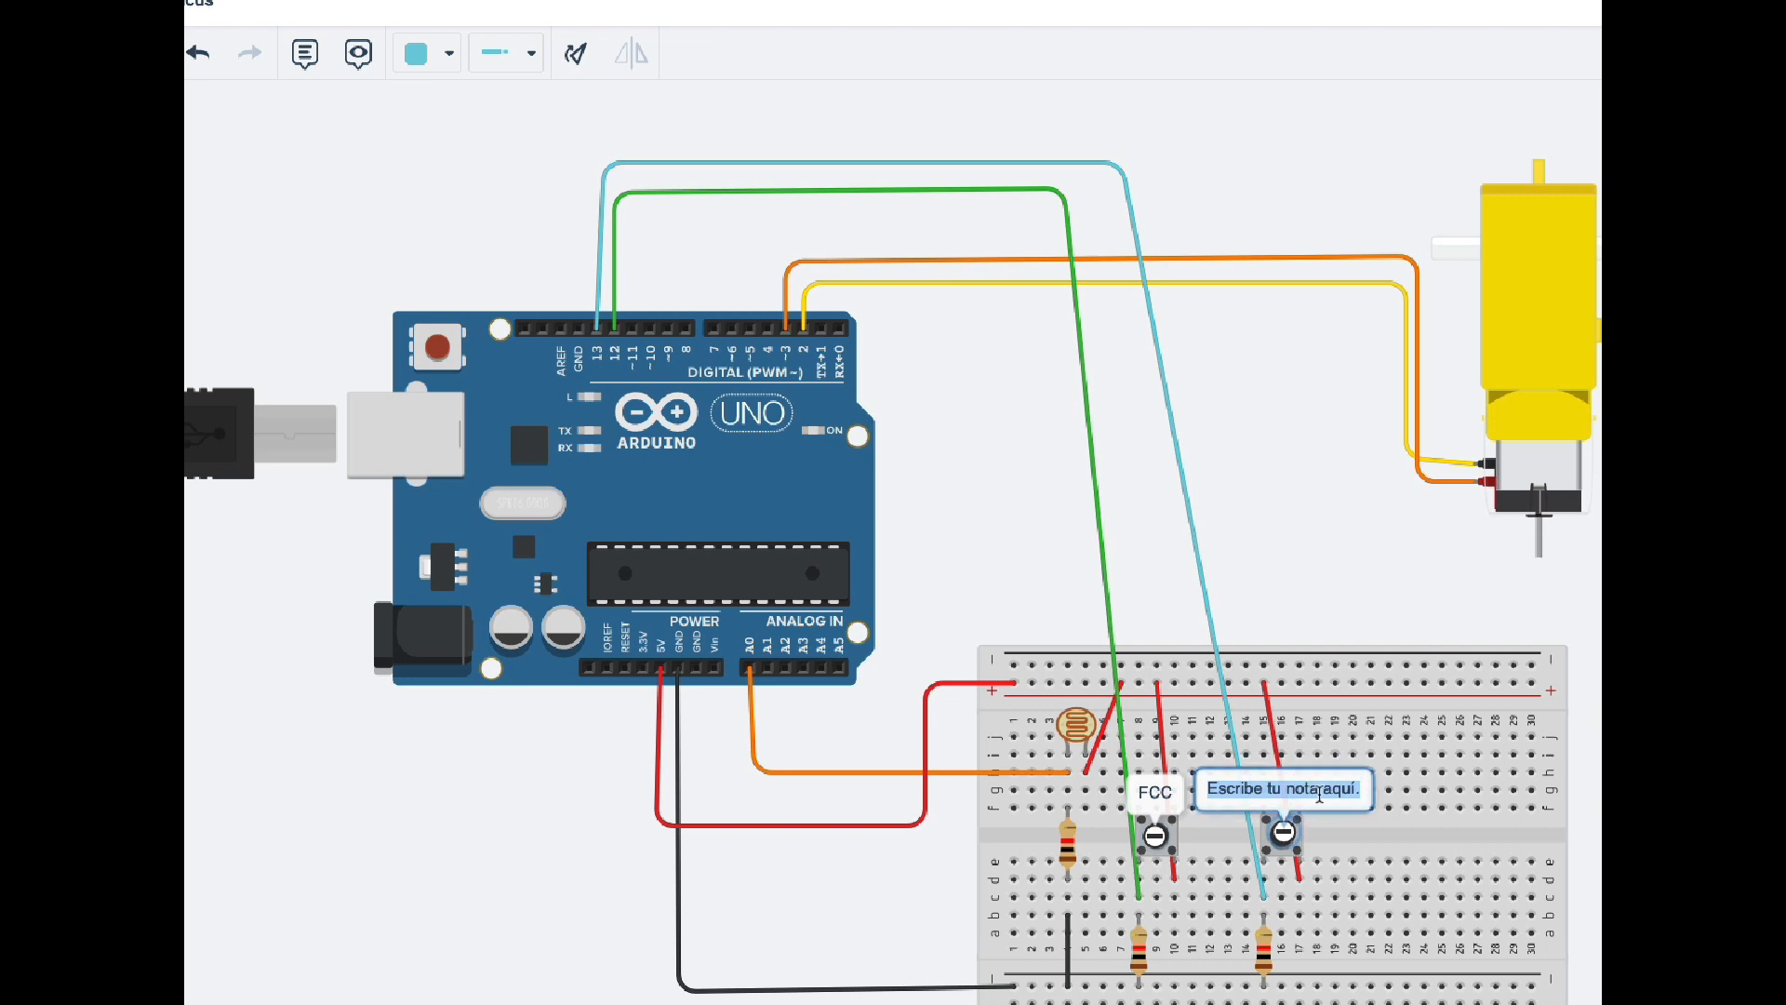
pyautogui.write('FCA')
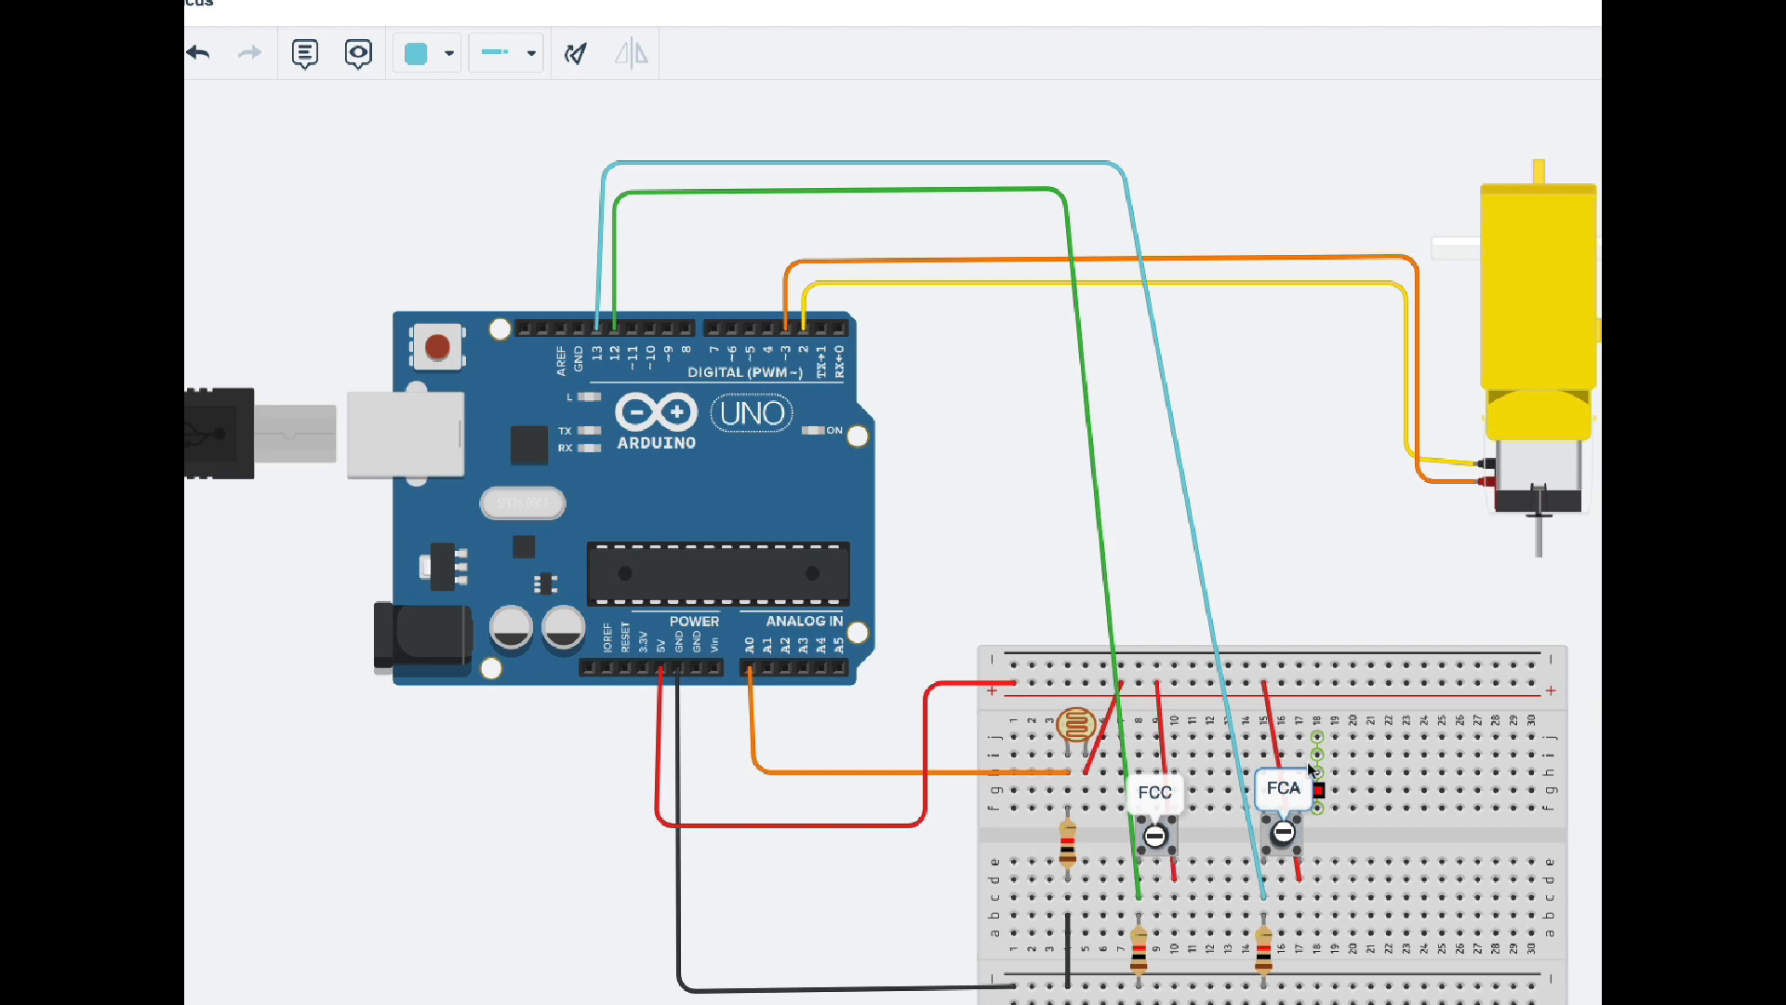
pyautogui.click(1307, 554)
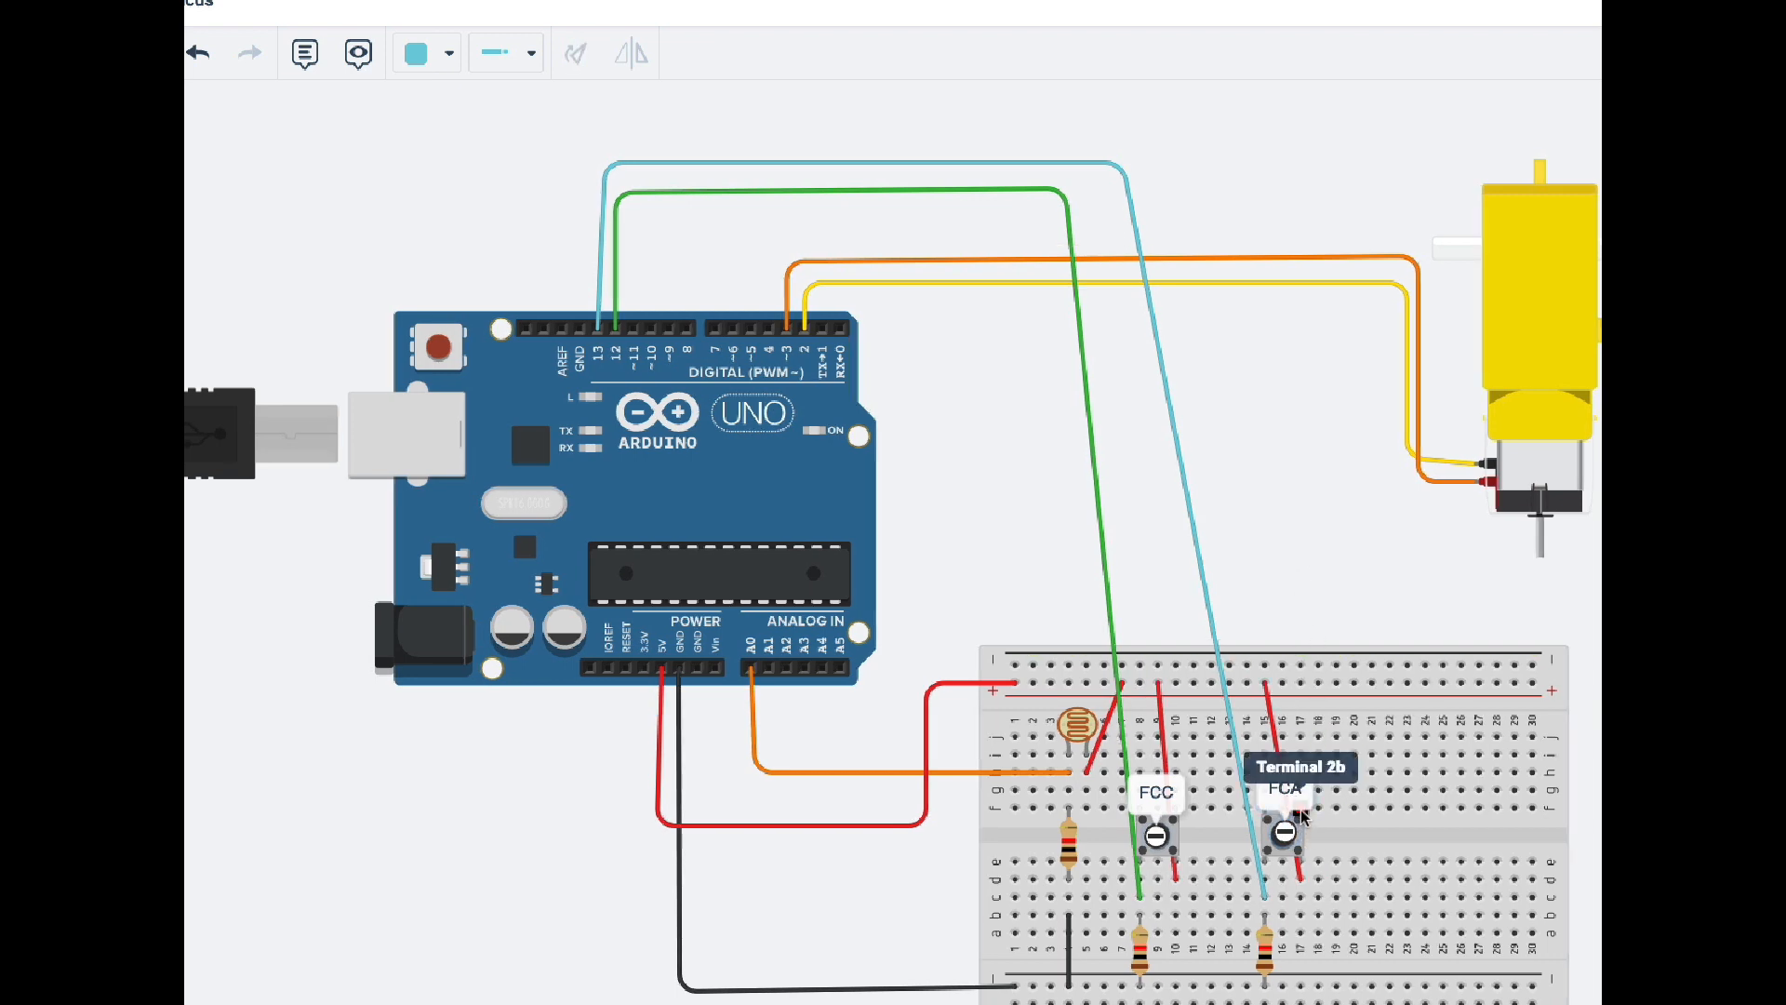
# Move the FCA and FCC note labels beside their pushbuttons so they sit over the breadboard's central gap.
pyautogui.moveTo(1299, 799); pyautogui.dragTo(1373, 838)
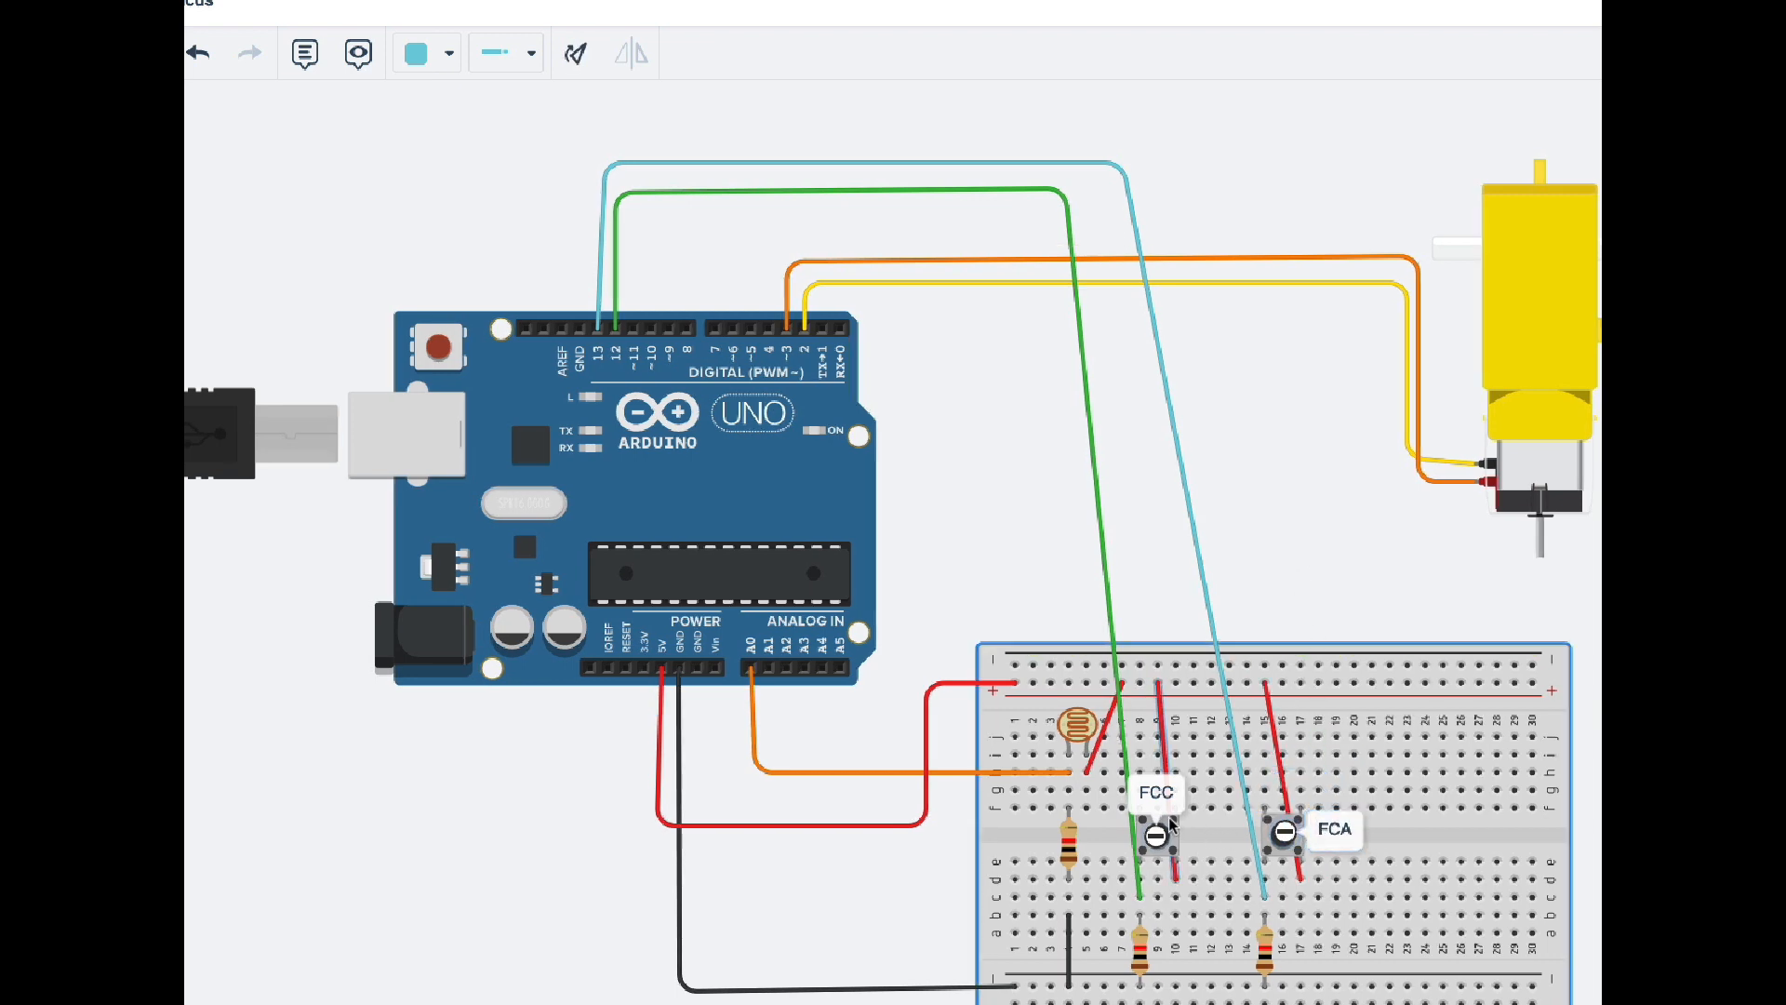
pyautogui.moveTo(1171, 798); pyautogui.dragTo(1226, 837)
pyautogui.click(1596, 850)
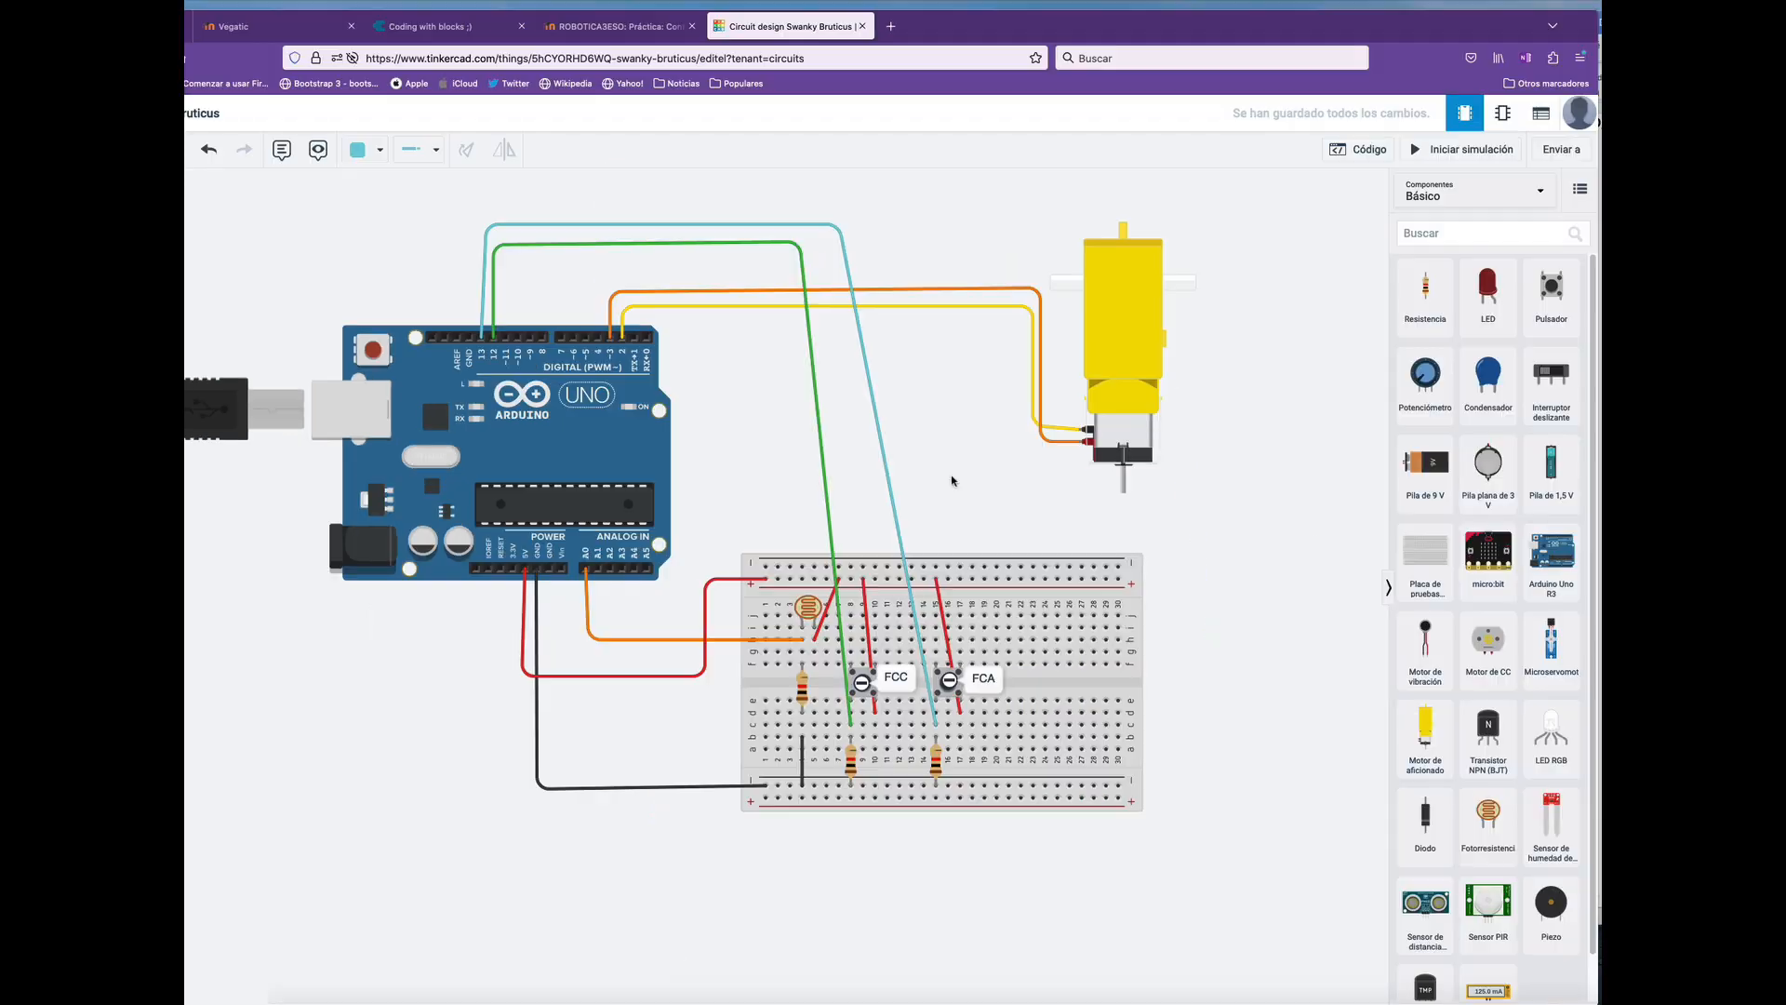
# Open the block code editor, discard the default program blocks and move the empty "siempre" block further below "al iniciar".
pyautogui.moveTo(940, 237); pyautogui.dragTo(770, 261)
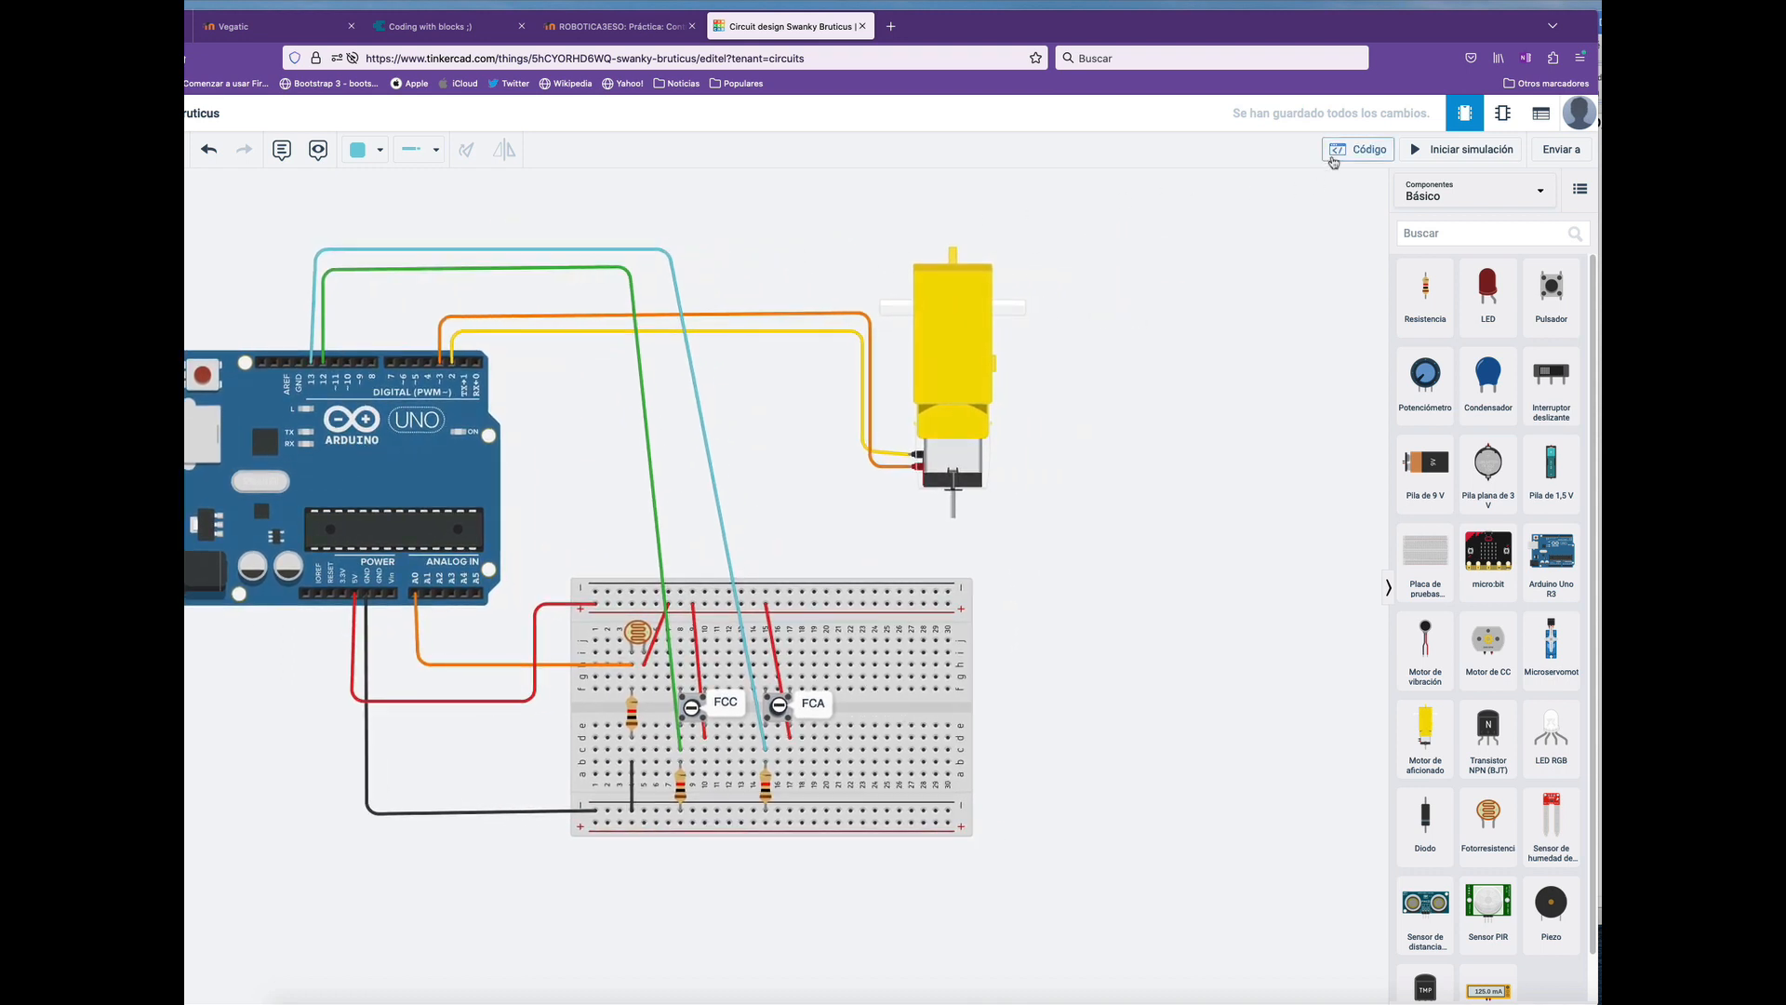
pyautogui.click(1361, 149)
pyautogui.moveTo(1406, 617); pyautogui.dragTo(1556, 940)
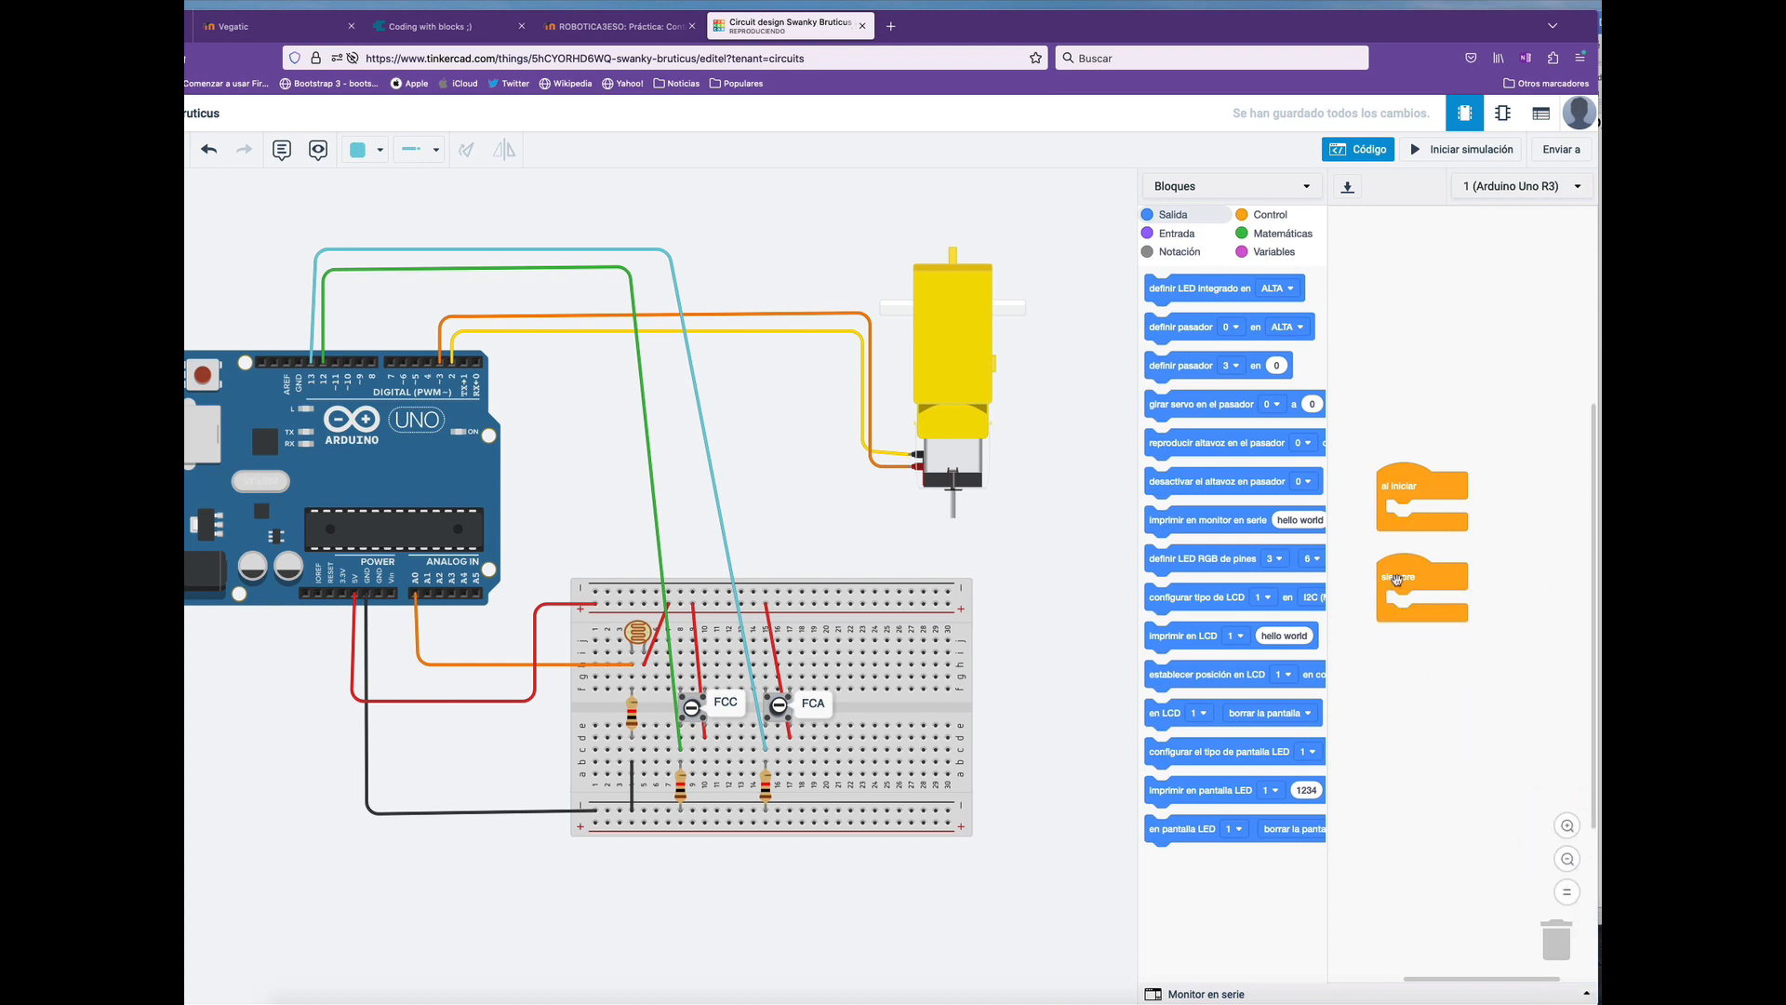
pyautogui.moveTo(1397, 579); pyautogui.dragTo(1398, 616)
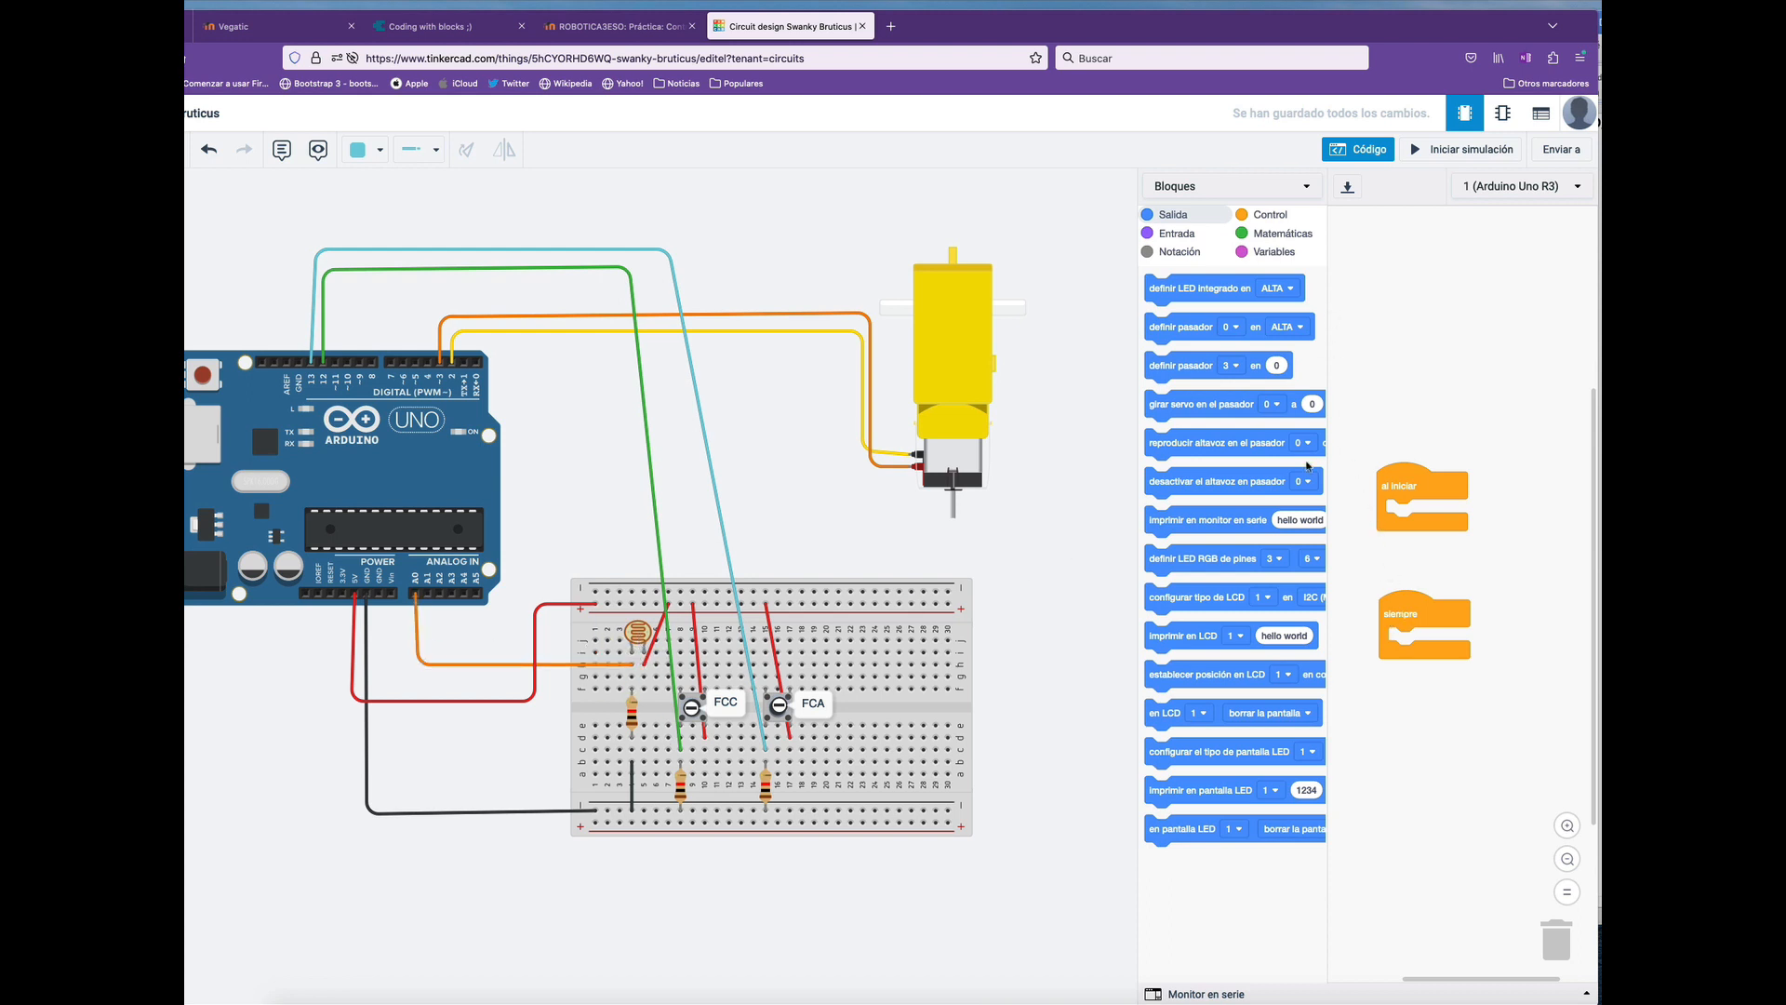
# Create a variable named cantidadLuz.
pyautogui.click(1271, 252)
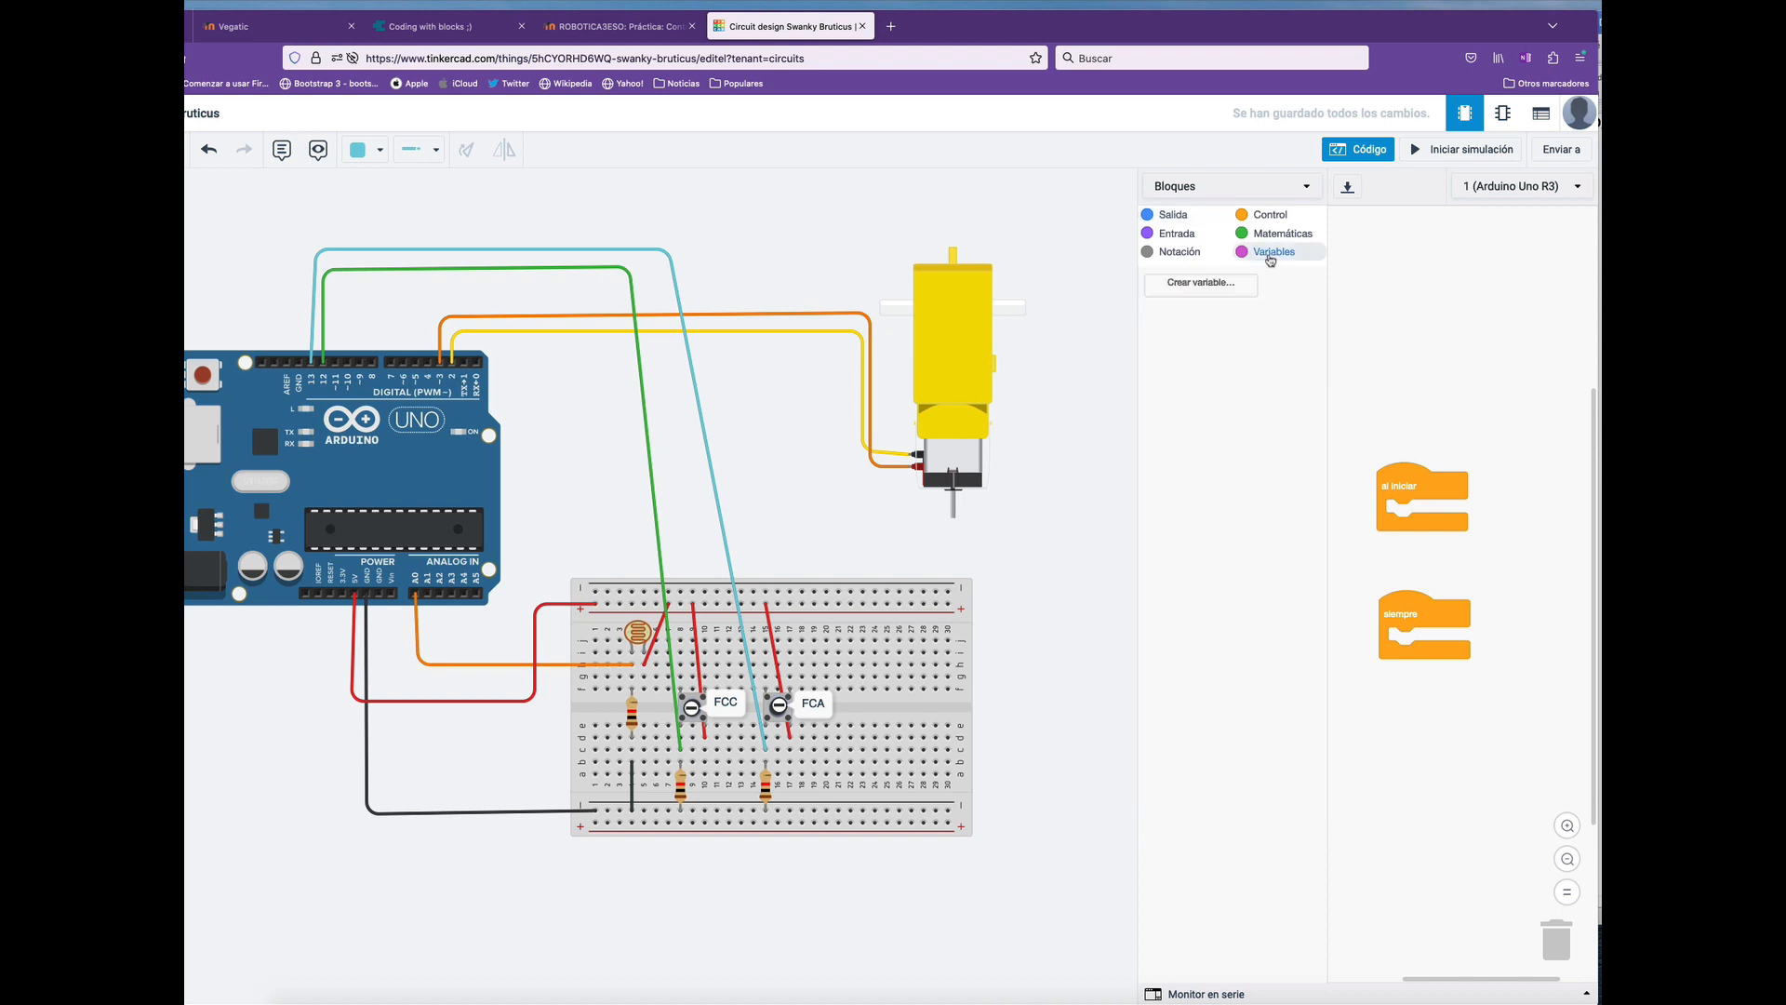
pyautogui.click(1210, 284)
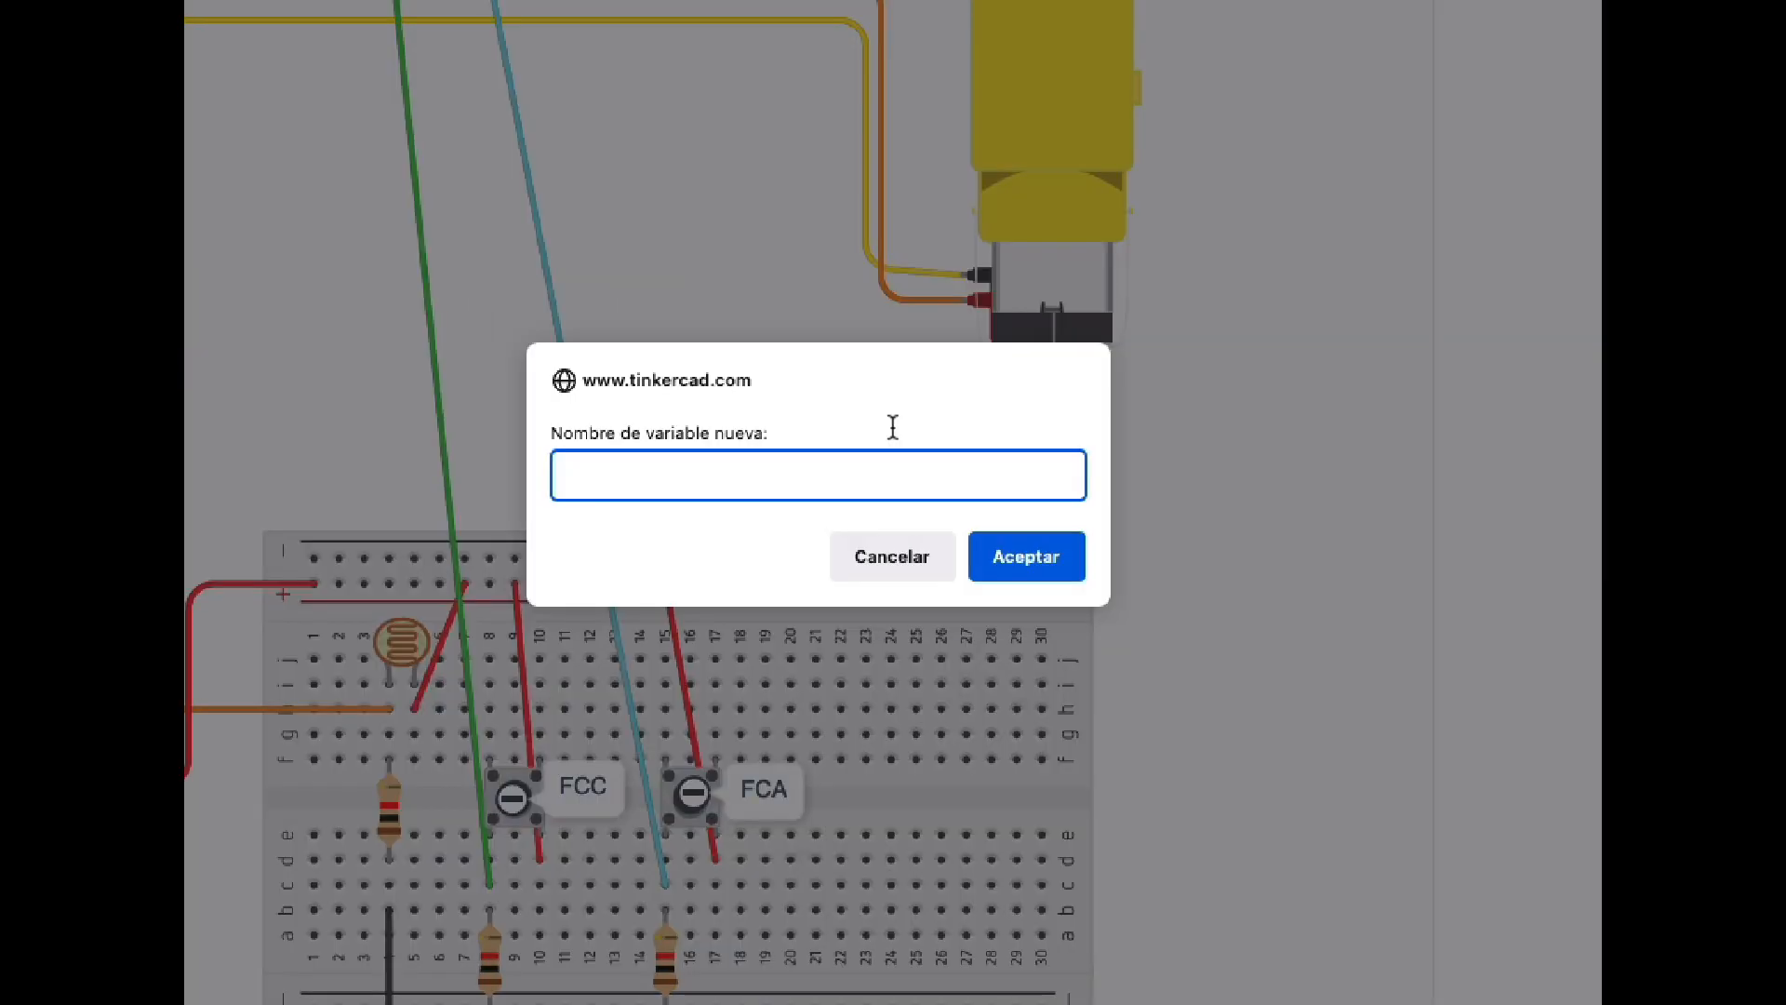
pyautogui.write('luz')
pyautogui.press('Left')
pyautogui.press('Left')
pyautogui.press('BackSpace')
pyautogui.write('cantidadL')
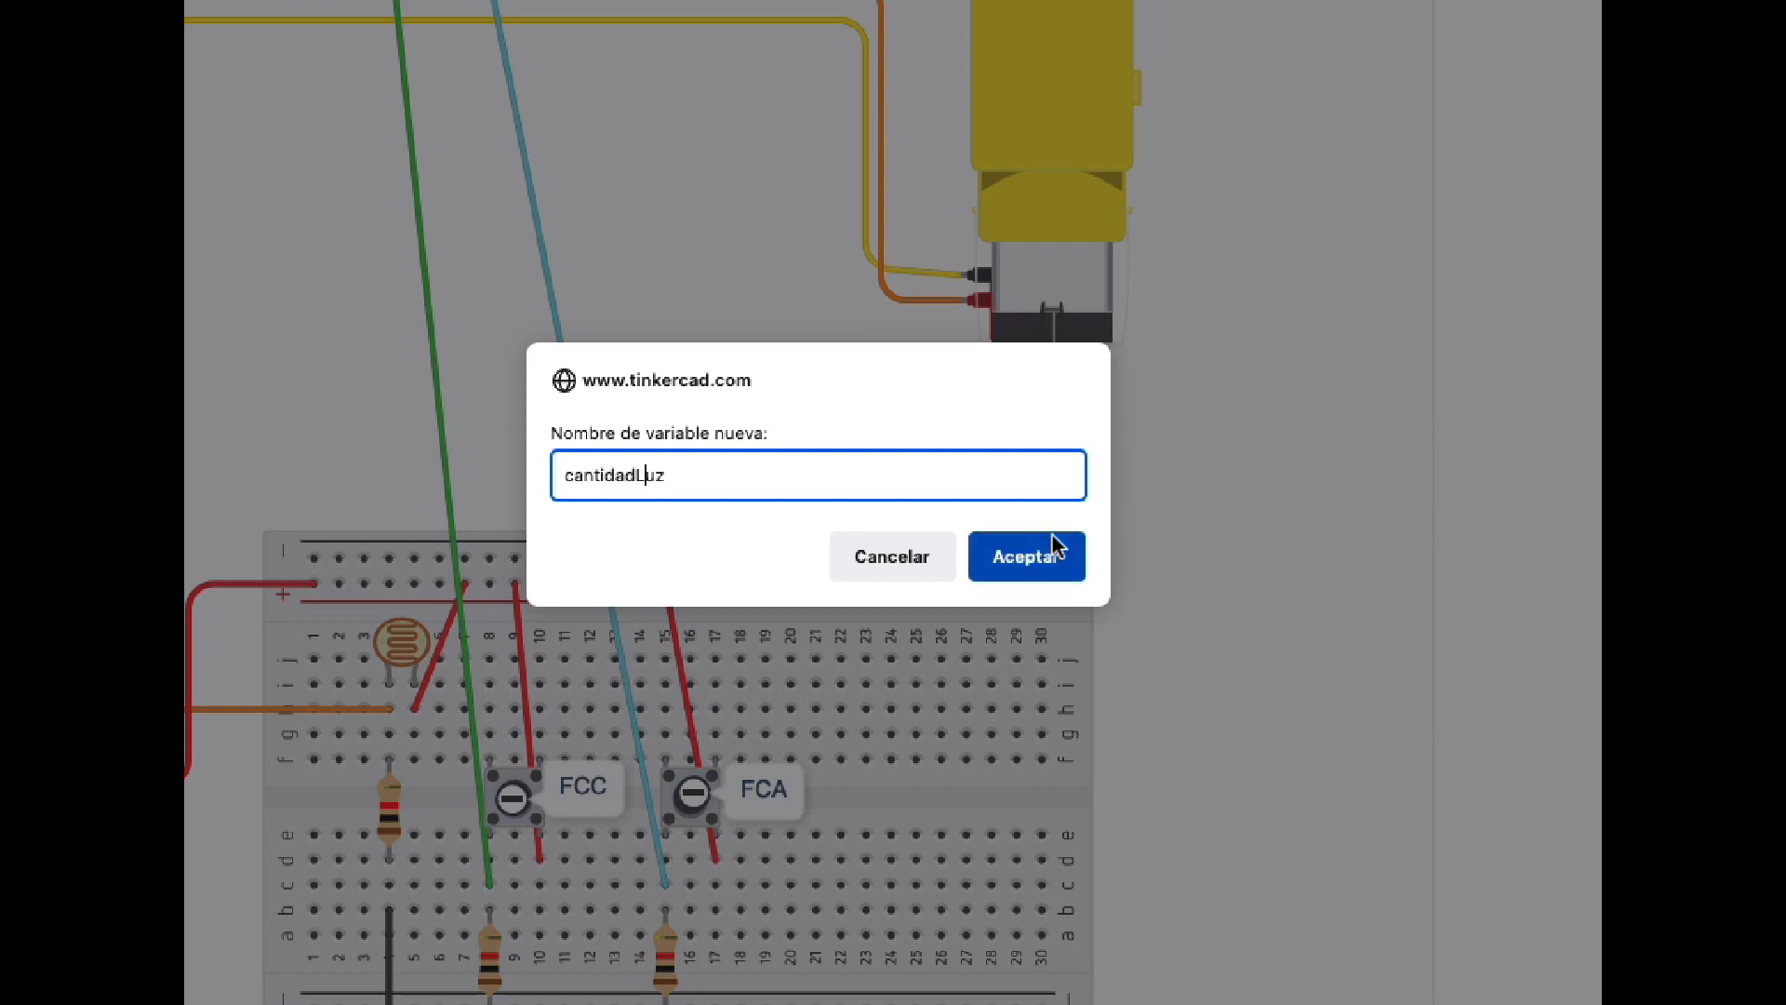
pyautogui.click(1052, 563)
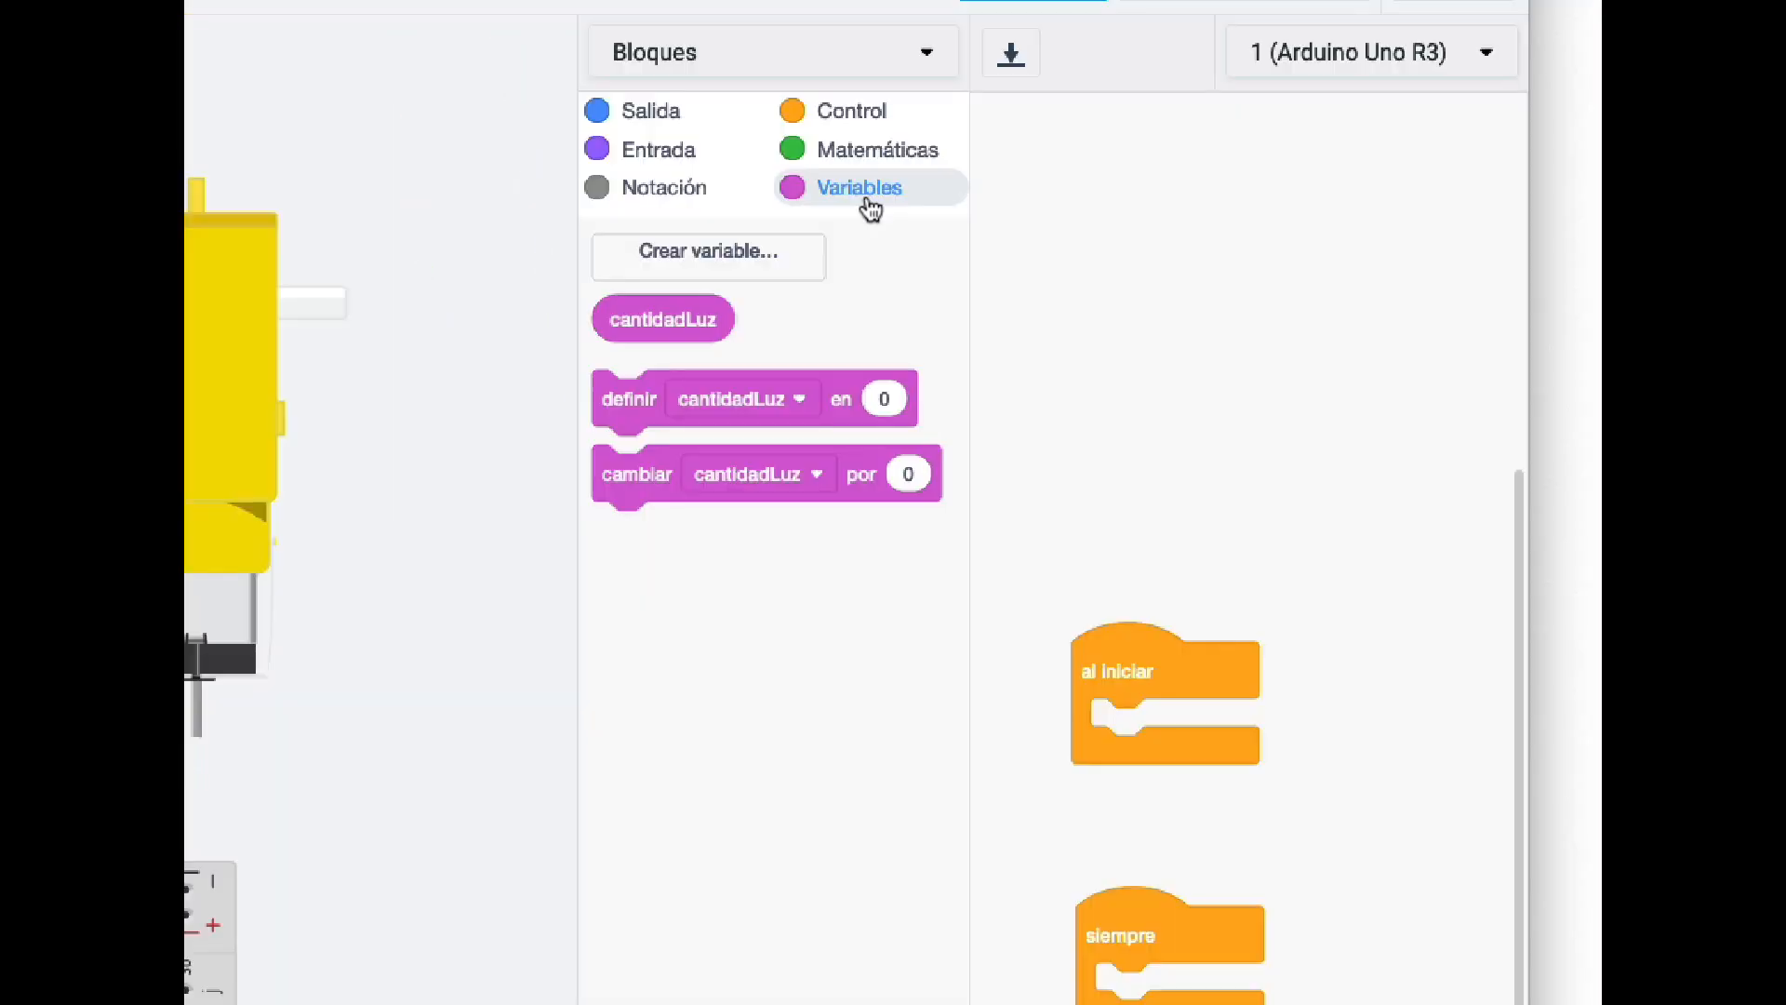
# Create two more variables named FCC and FCA.
pyautogui.click(756, 261)
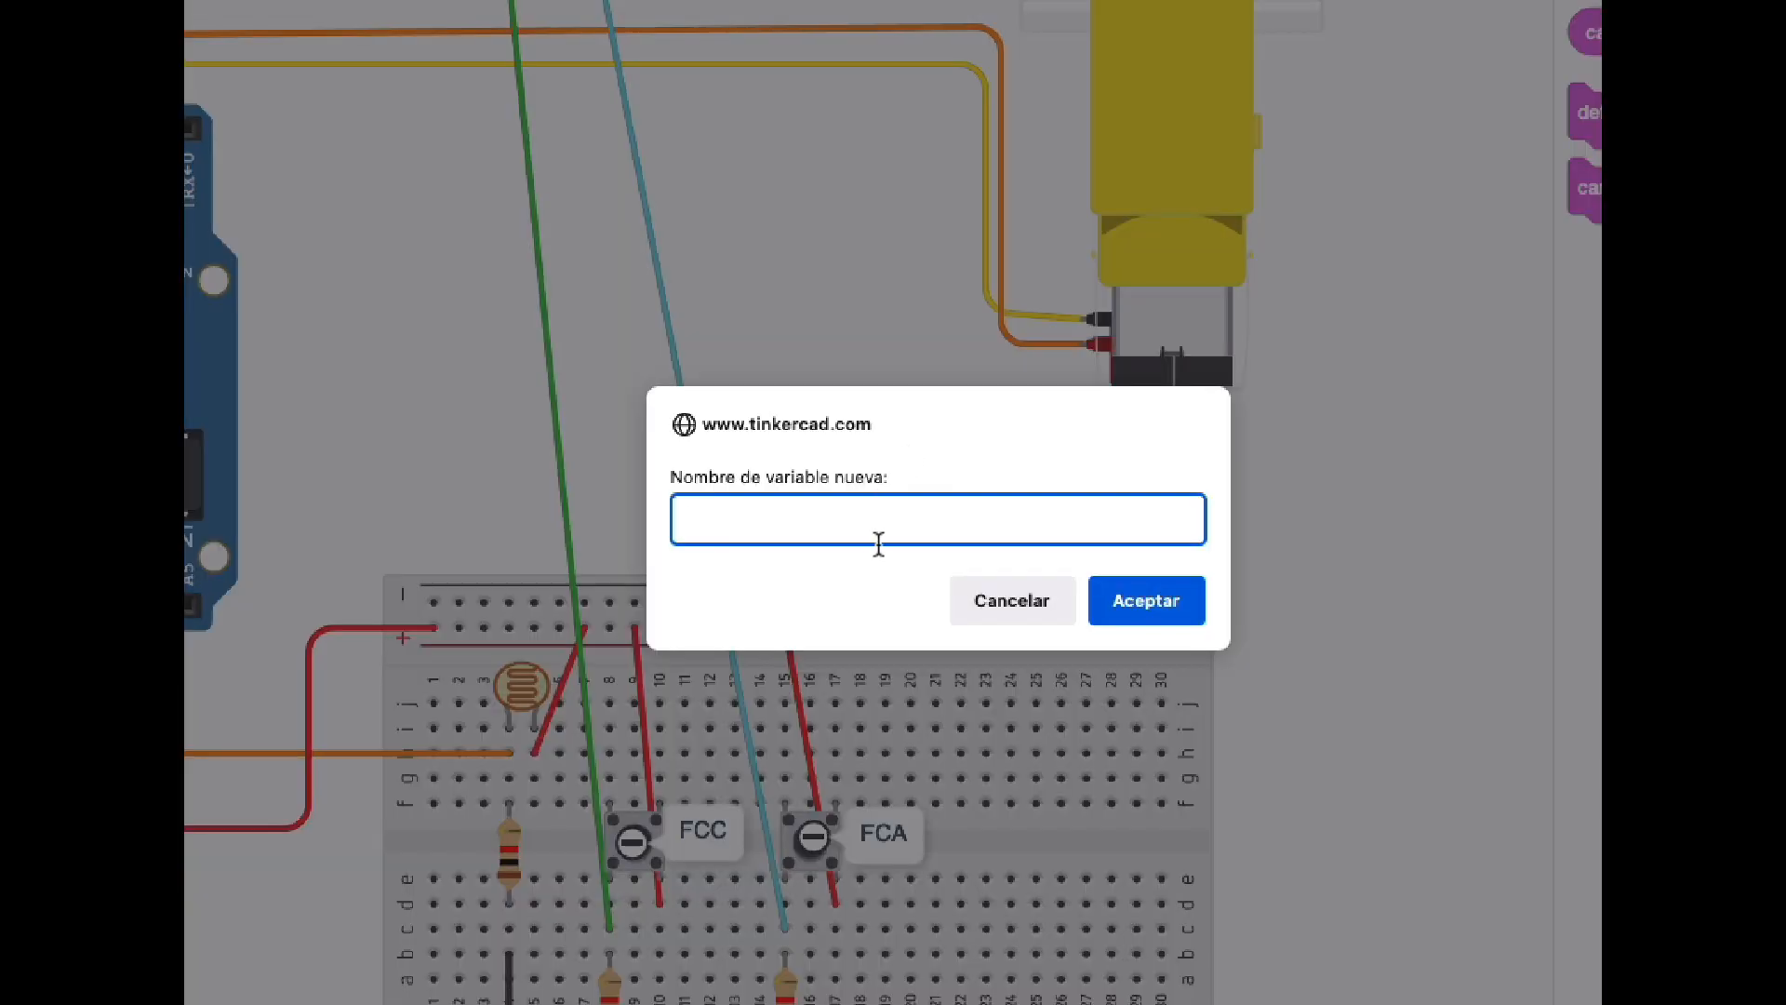
pyautogui.write('FCC')
pyautogui.press('Return')
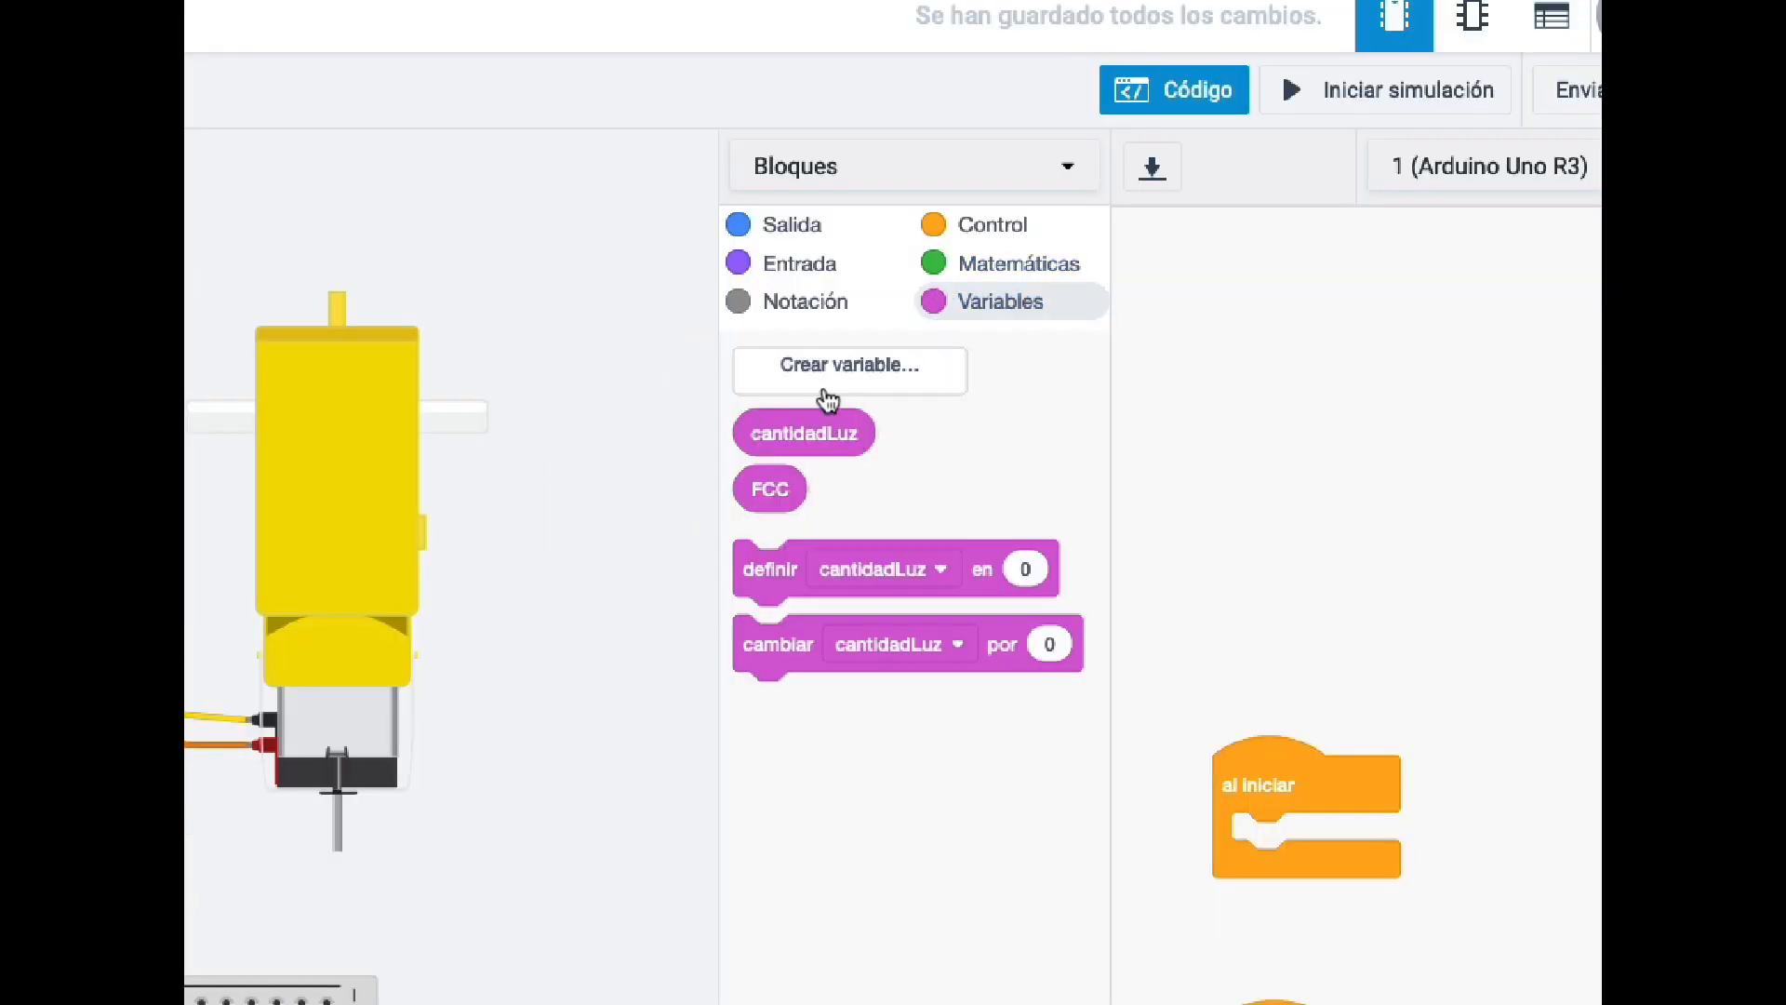
pyautogui.click(825, 388)
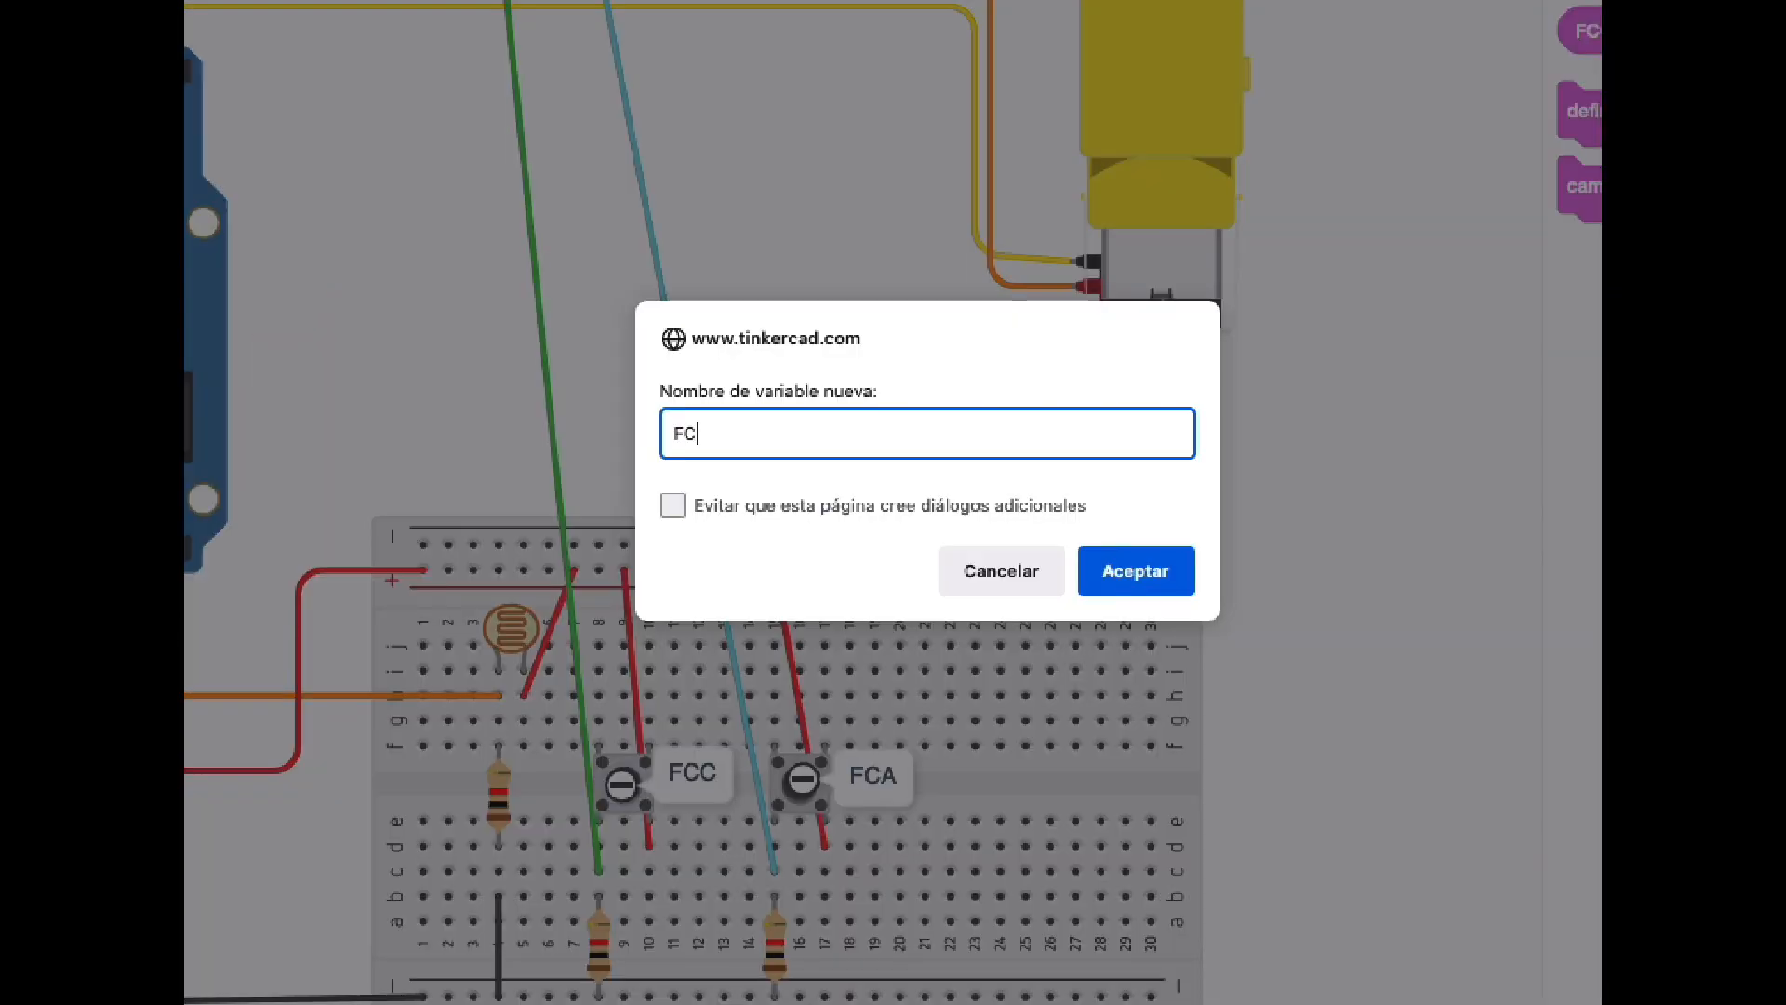
pyautogui.press('Return')
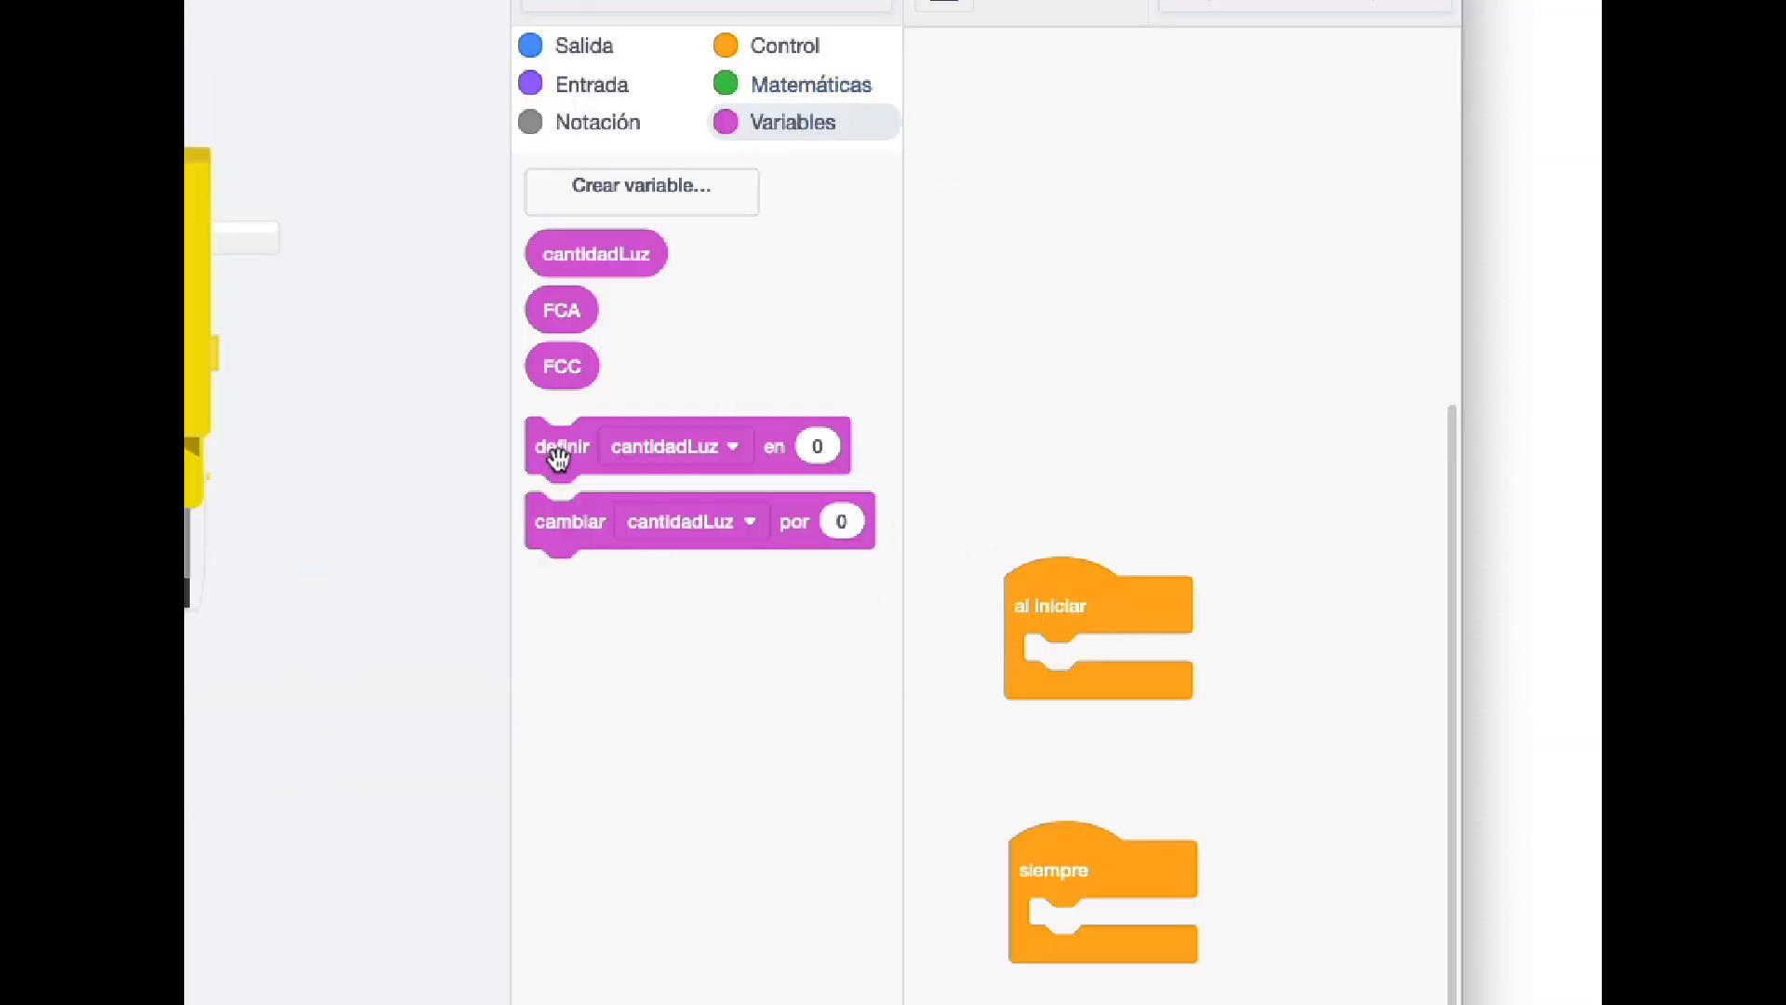
# Stack three "definir cantidadLuz en 0" blocks inside the "al iniciar" block.
pyautogui.moveTo(558, 458); pyautogui.dragTo(1047, 687)
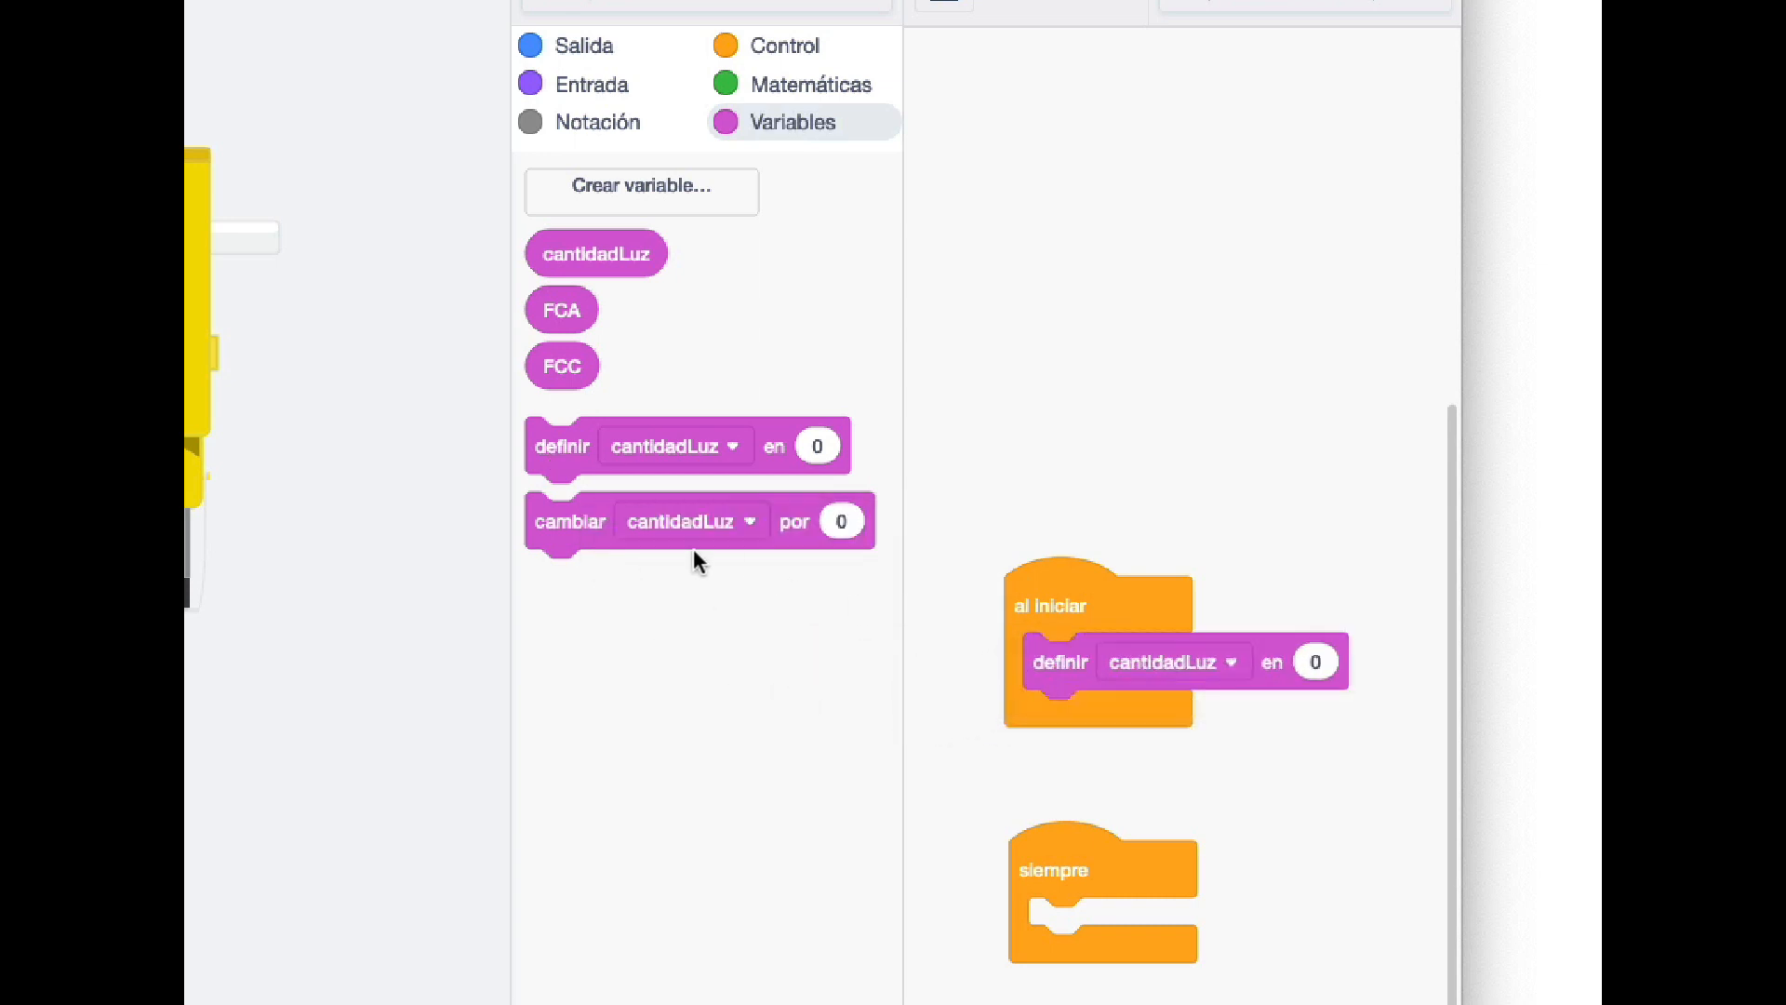
pyautogui.moveTo(550, 459); pyautogui.dragTo(1056, 747)
pyautogui.moveTo(569, 450); pyautogui.dragTo(1047, 784)
# Assign the second and third "definir" blocks to FCA and FCC, then reposition the "al iniciar" and "siempre" blocks with a gap between them.
pyautogui.click(1227, 722)
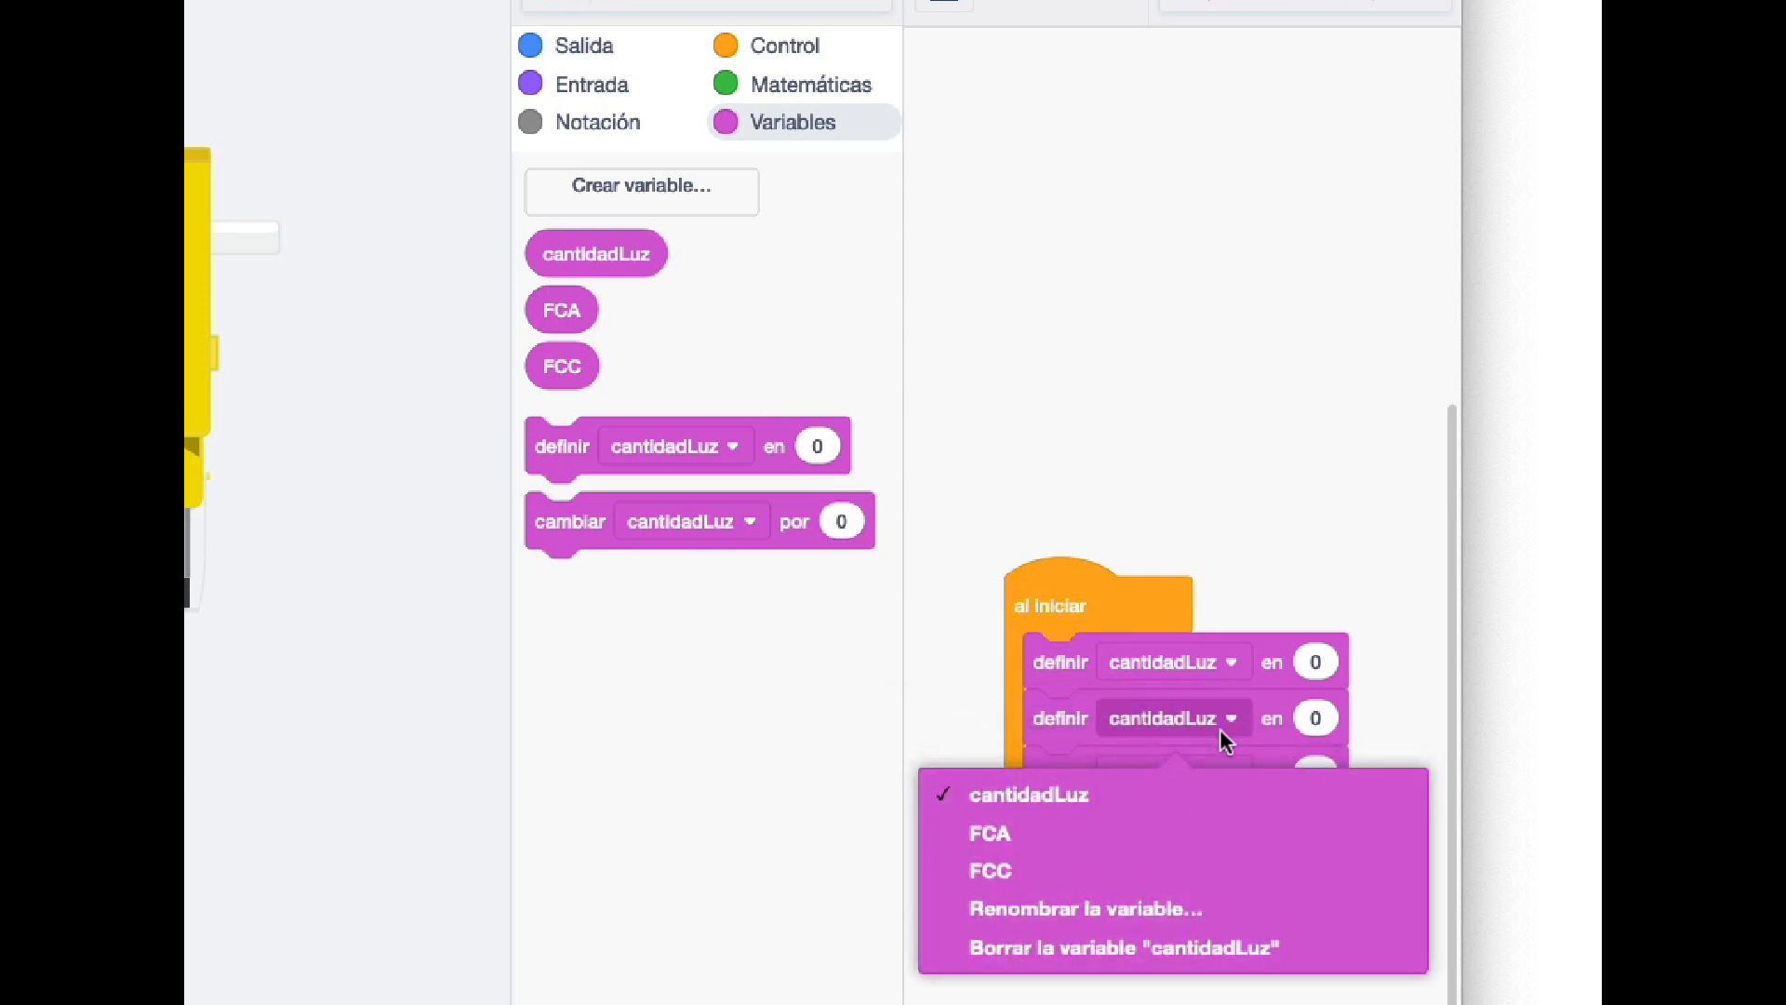
pyautogui.click(1083, 834)
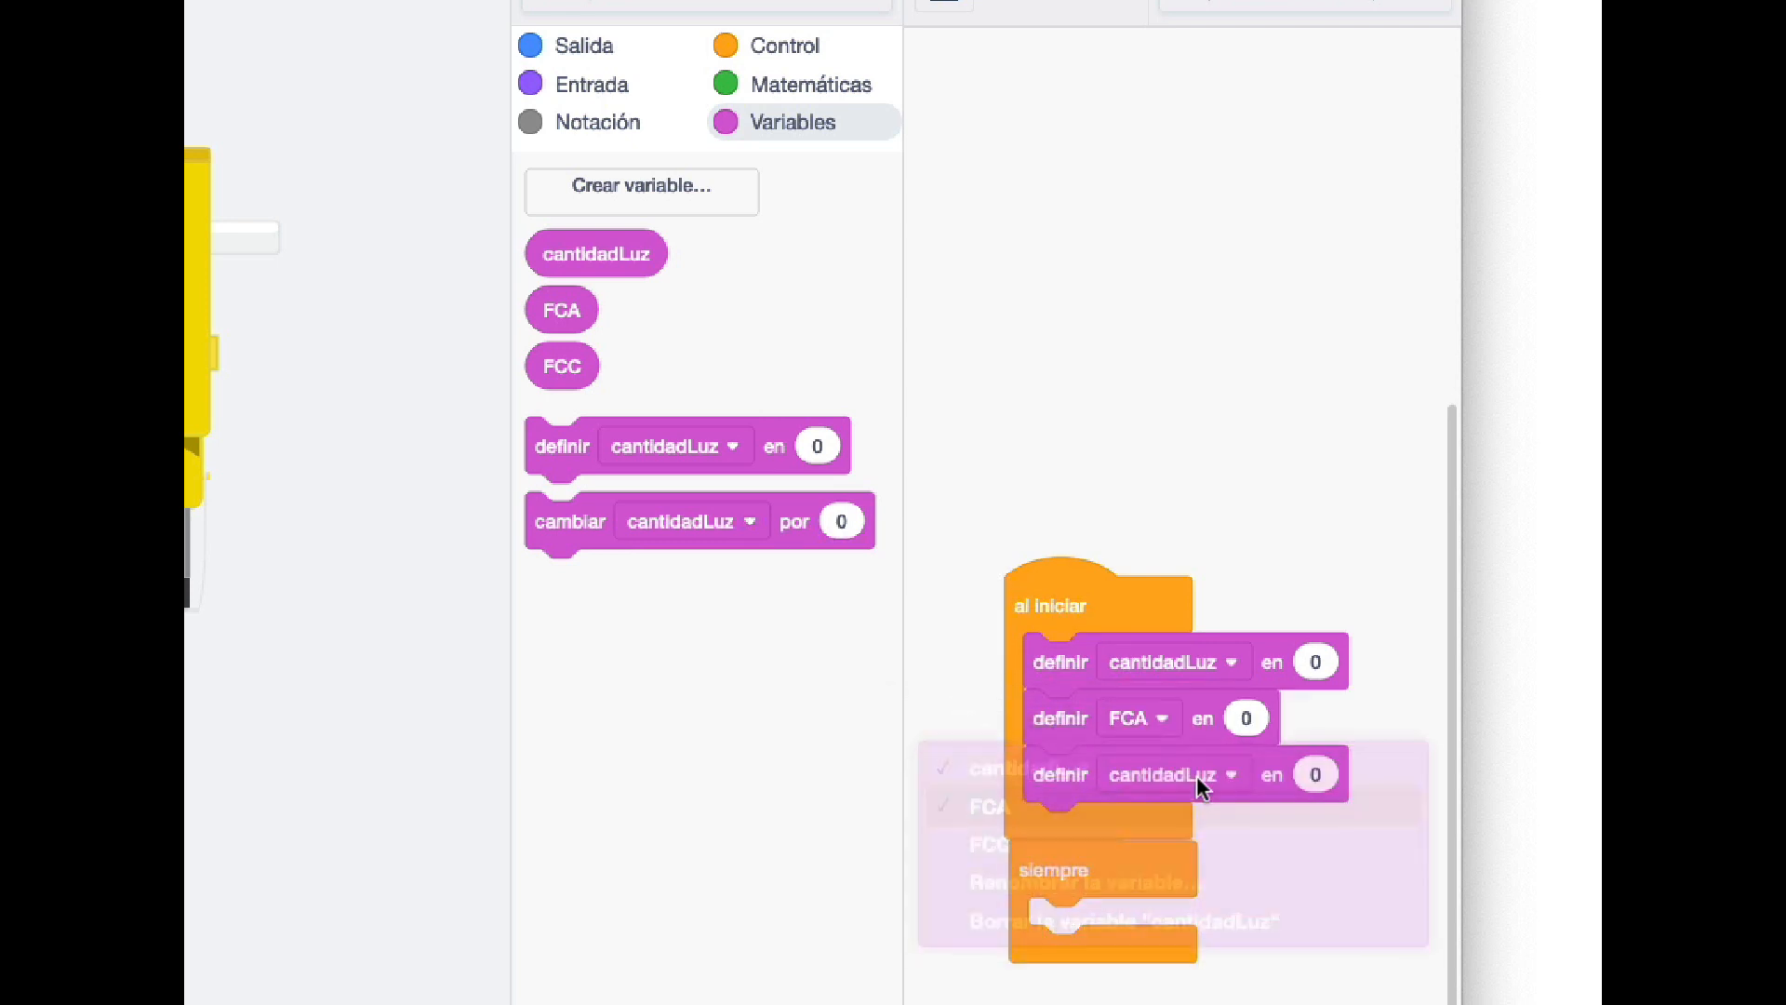
pyautogui.click(1216, 782)
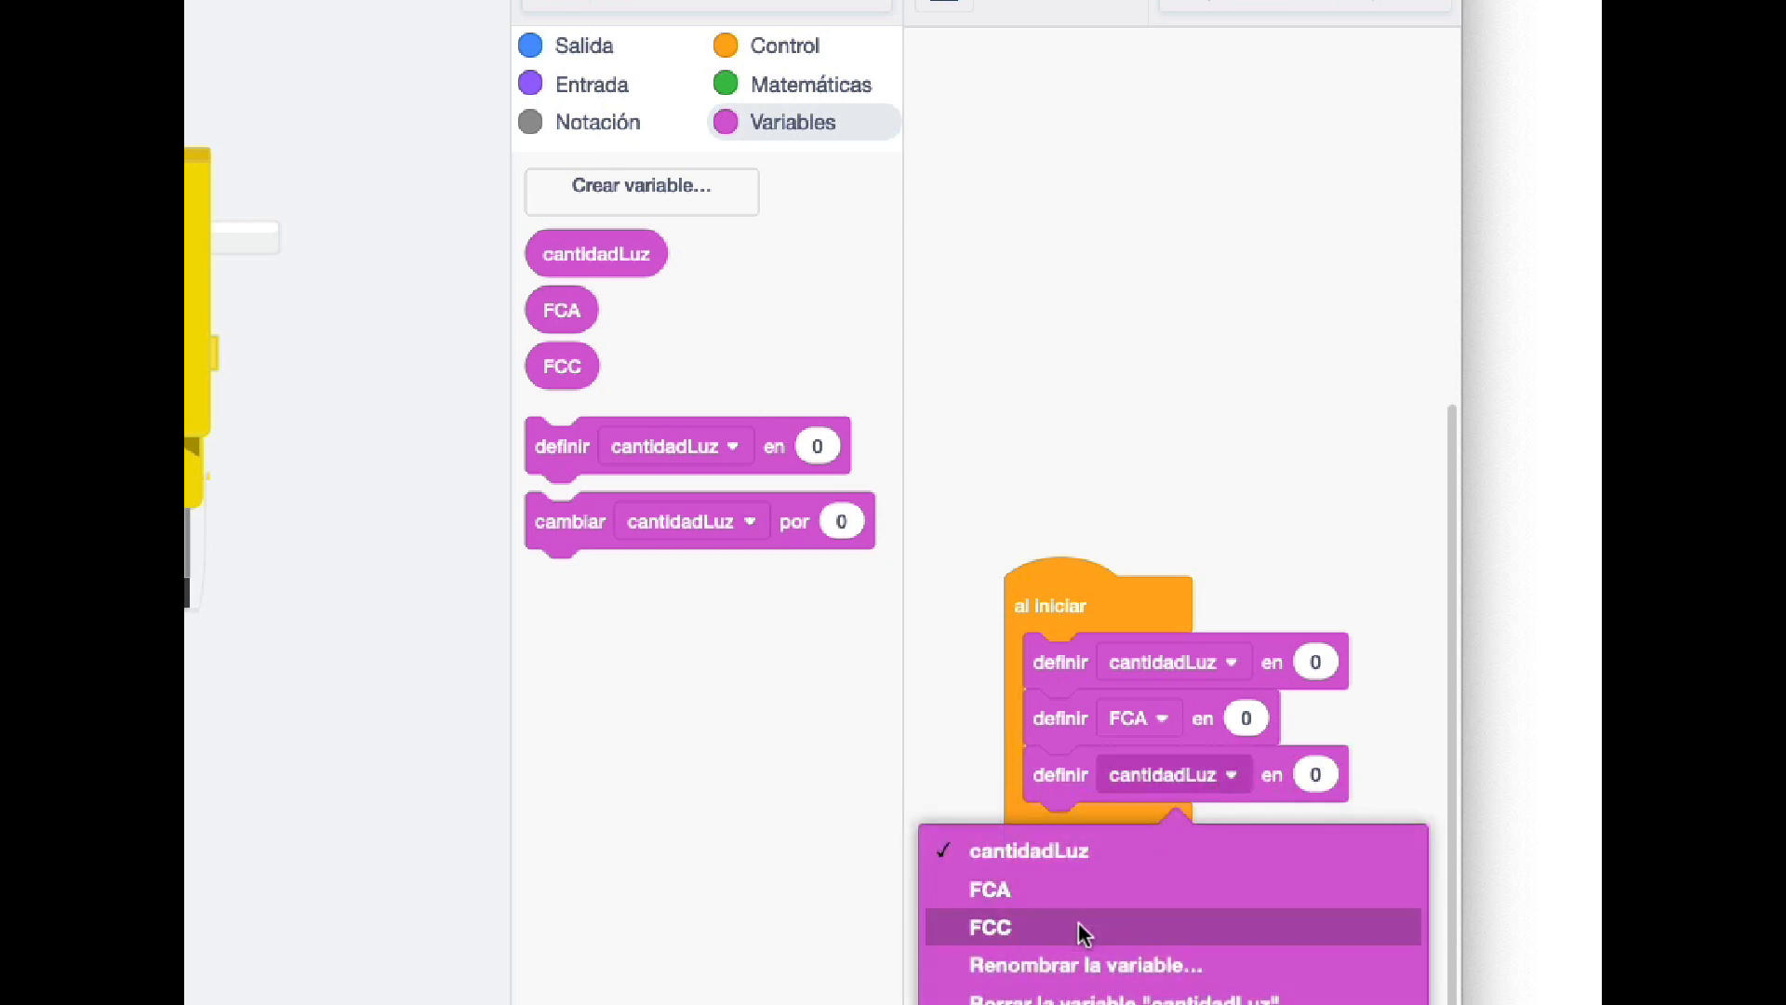
pyautogui.click(1061, 934)
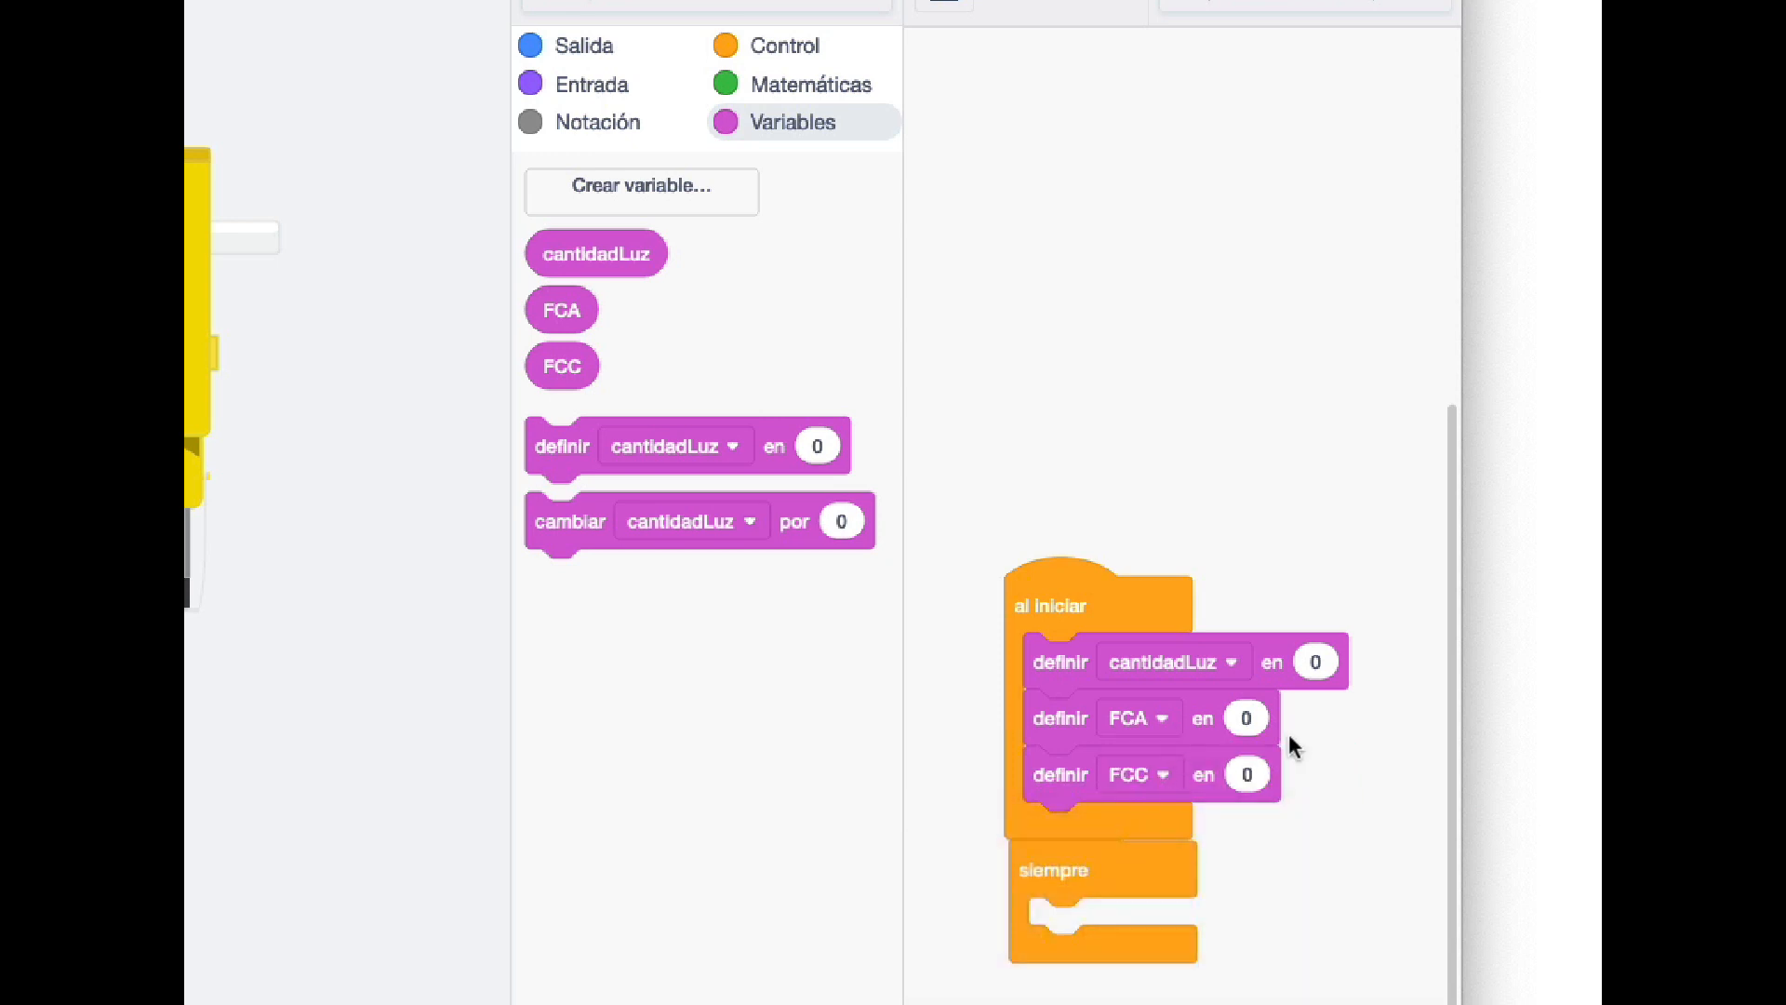
pyautogui.moveTo(1061, 609); pyautogui.dragTo(1060, 279)
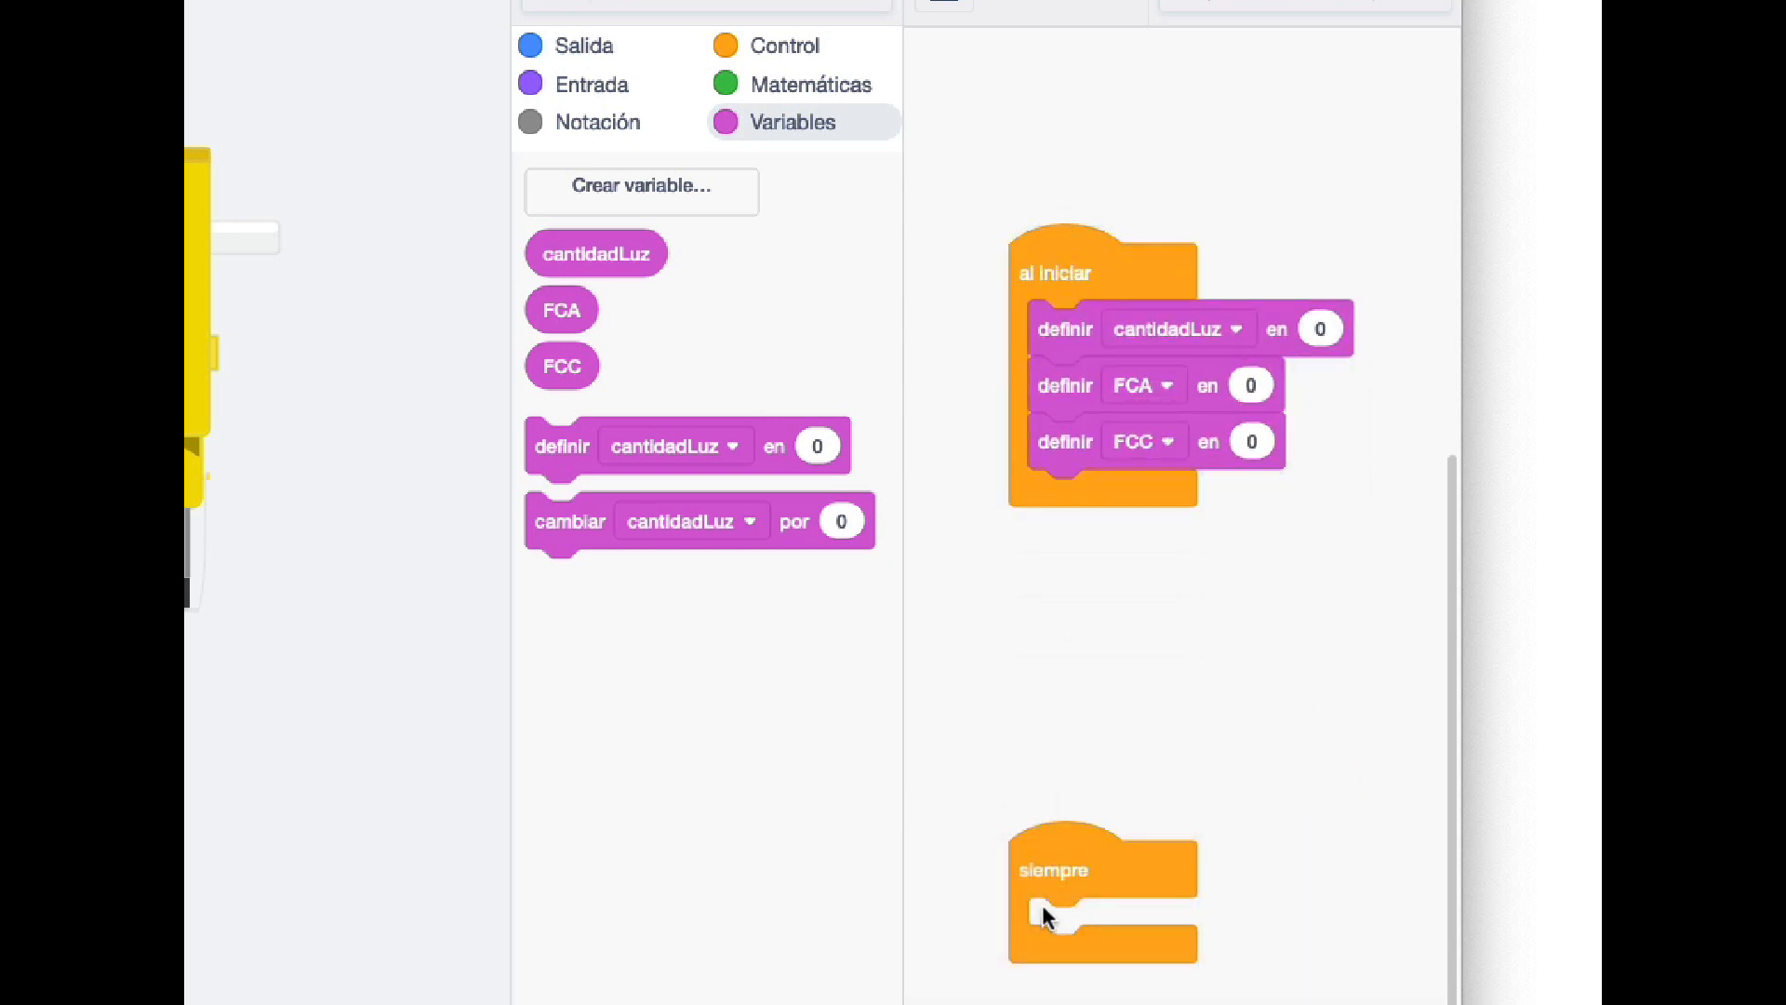
pyautogui.moveTo(1043, 875); pyautogui.dragTo(1048, 749)
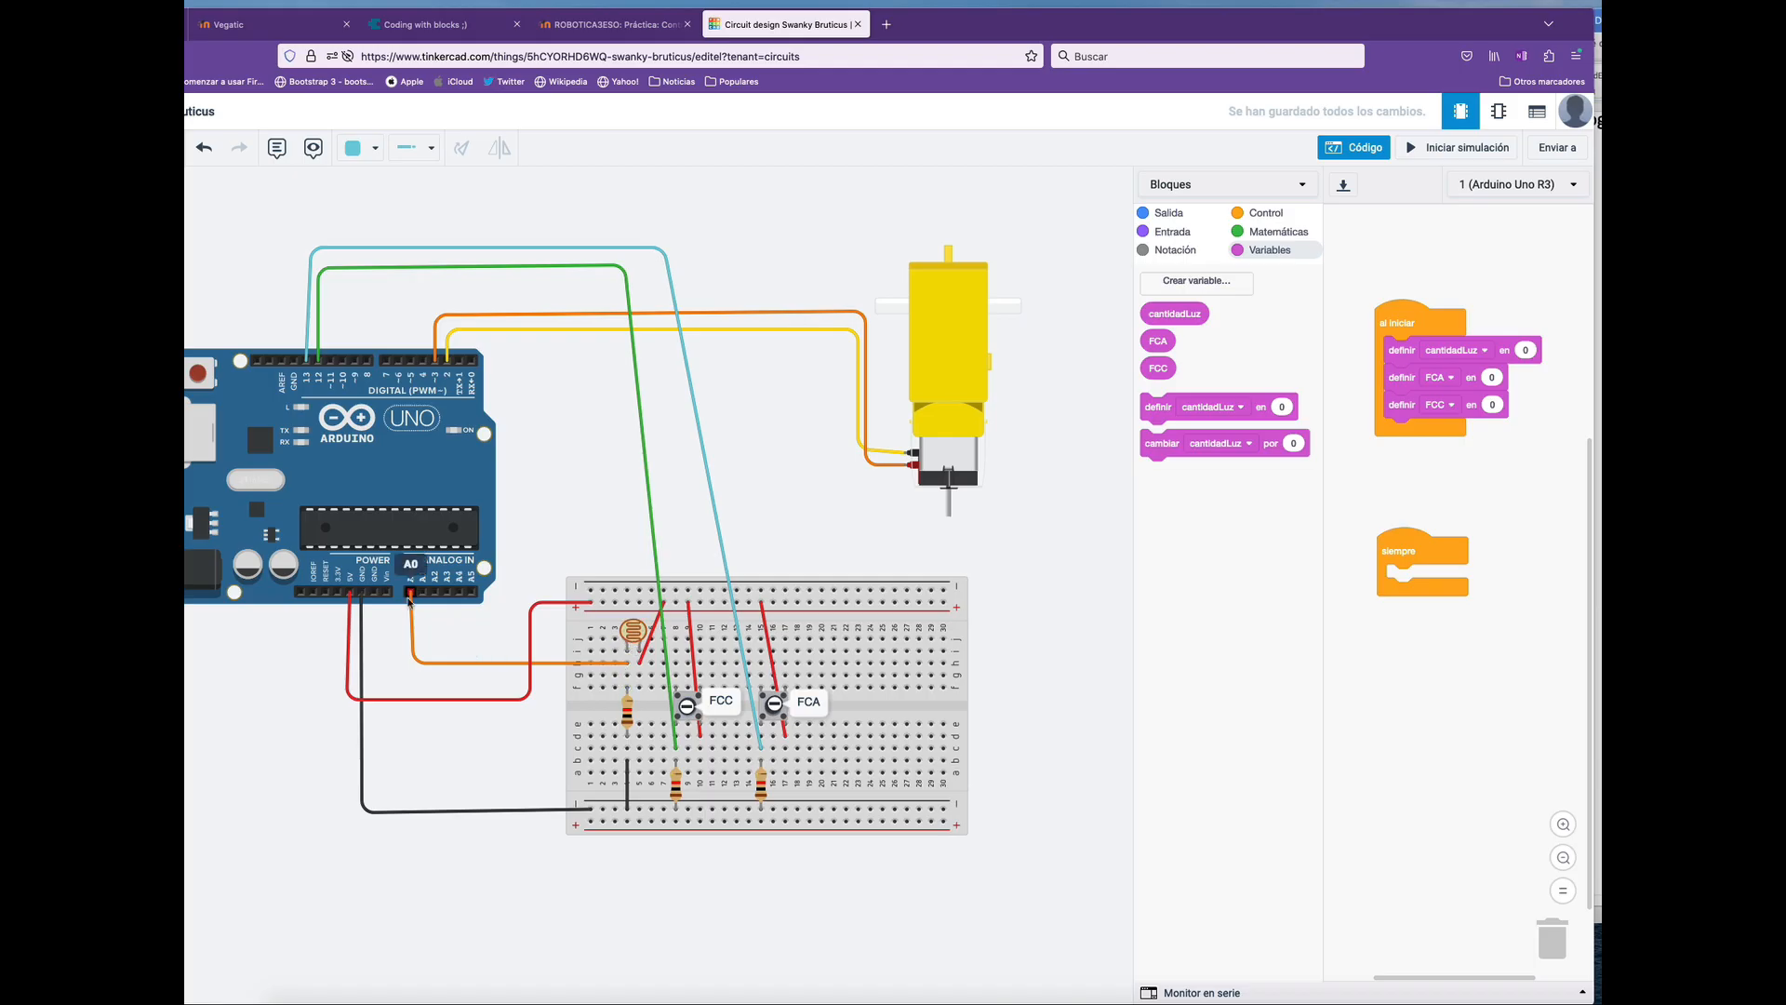
# Set cantidadLuz to a "leer pasador analógico" reading of A0, and widen the code area to show the full blocks.
pyautogui.click(1170, 231)
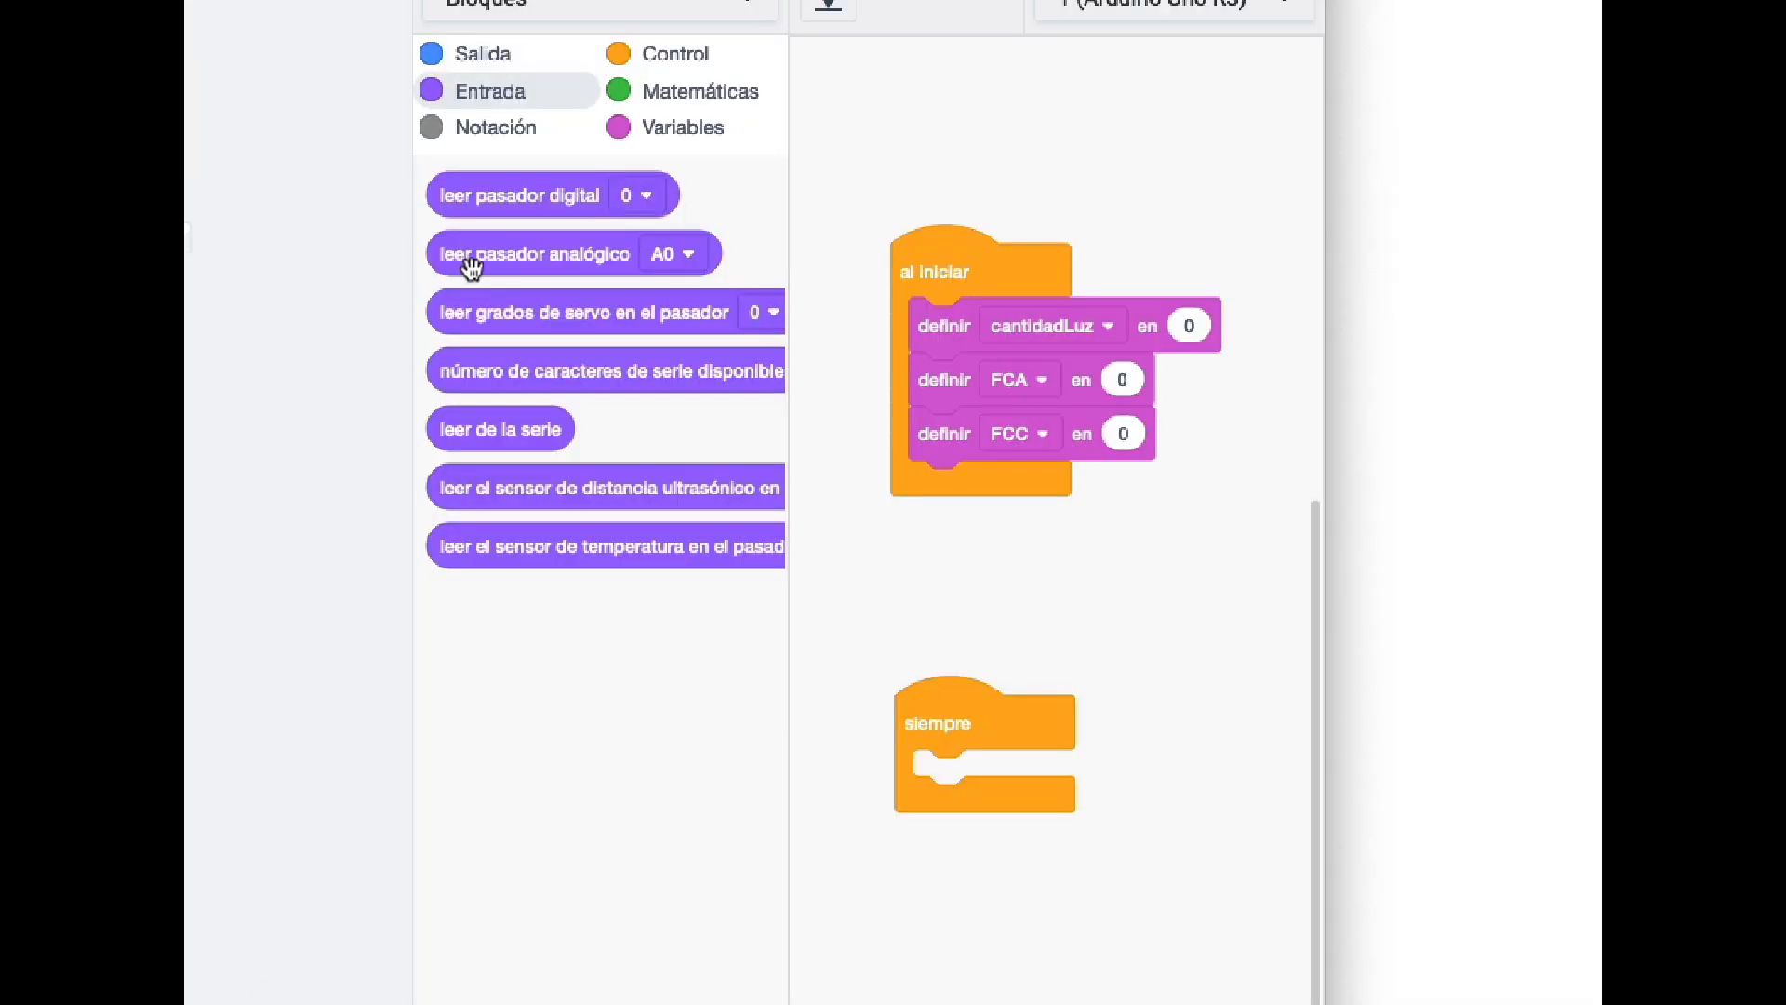
pyautogui.moveTo(1165, 321); pyautogui.dragTo(1531, 370)
pyautogui.moveTo(1208, 367); pyautogui.dragTo(1209, 363)
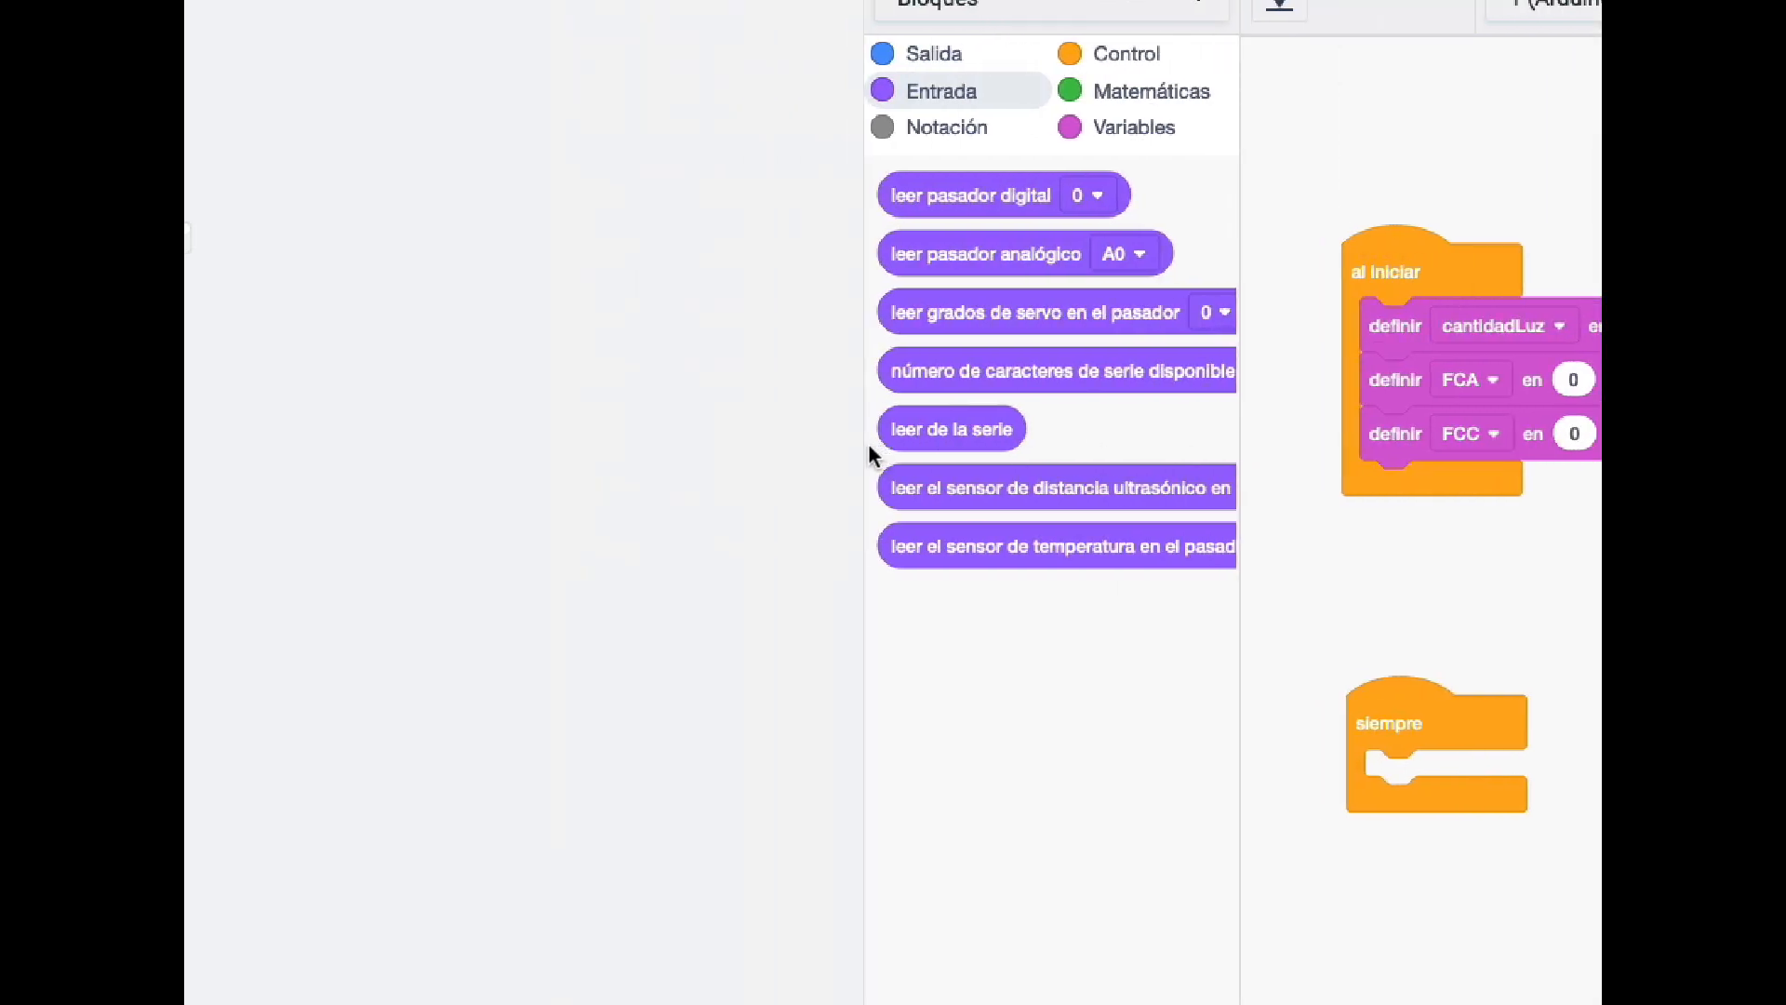
pyautogui.moveTo(864, 446); pyautogui.dragTo(191, 460)
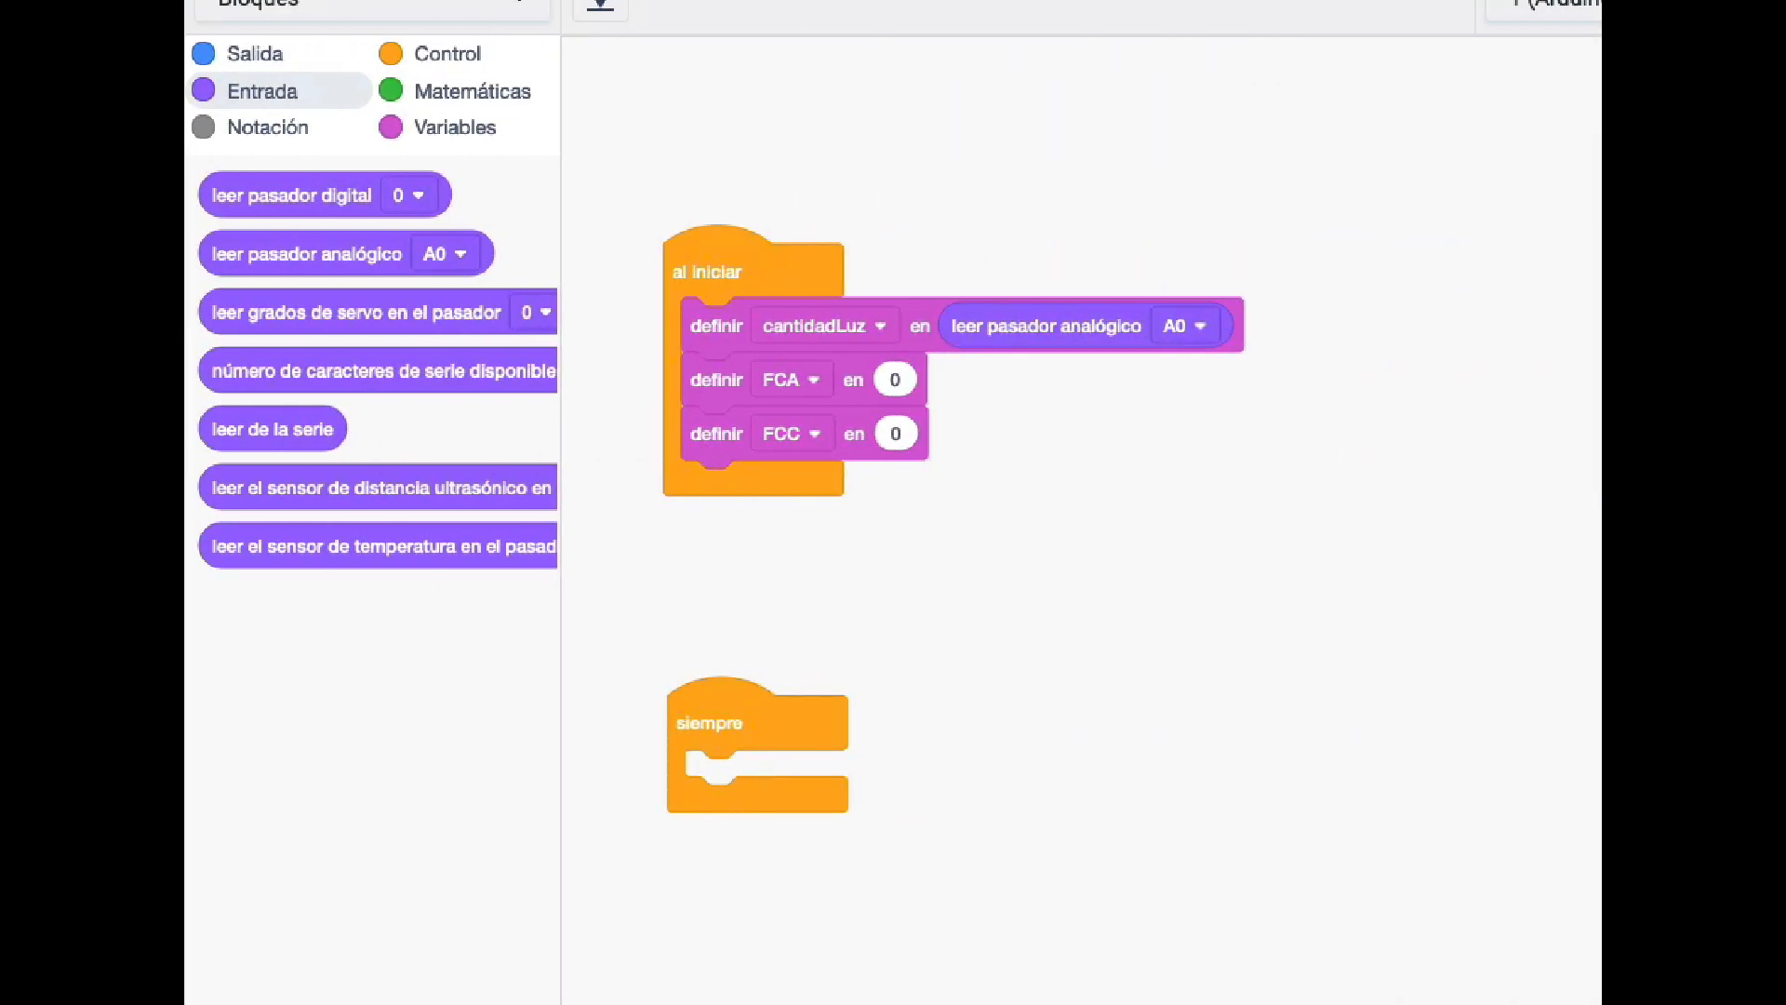
pyautogui.scroll(4, 797, 809)
pyautogui.moveTo(1224, 624); pyautogui.dragTo(1271, 966)
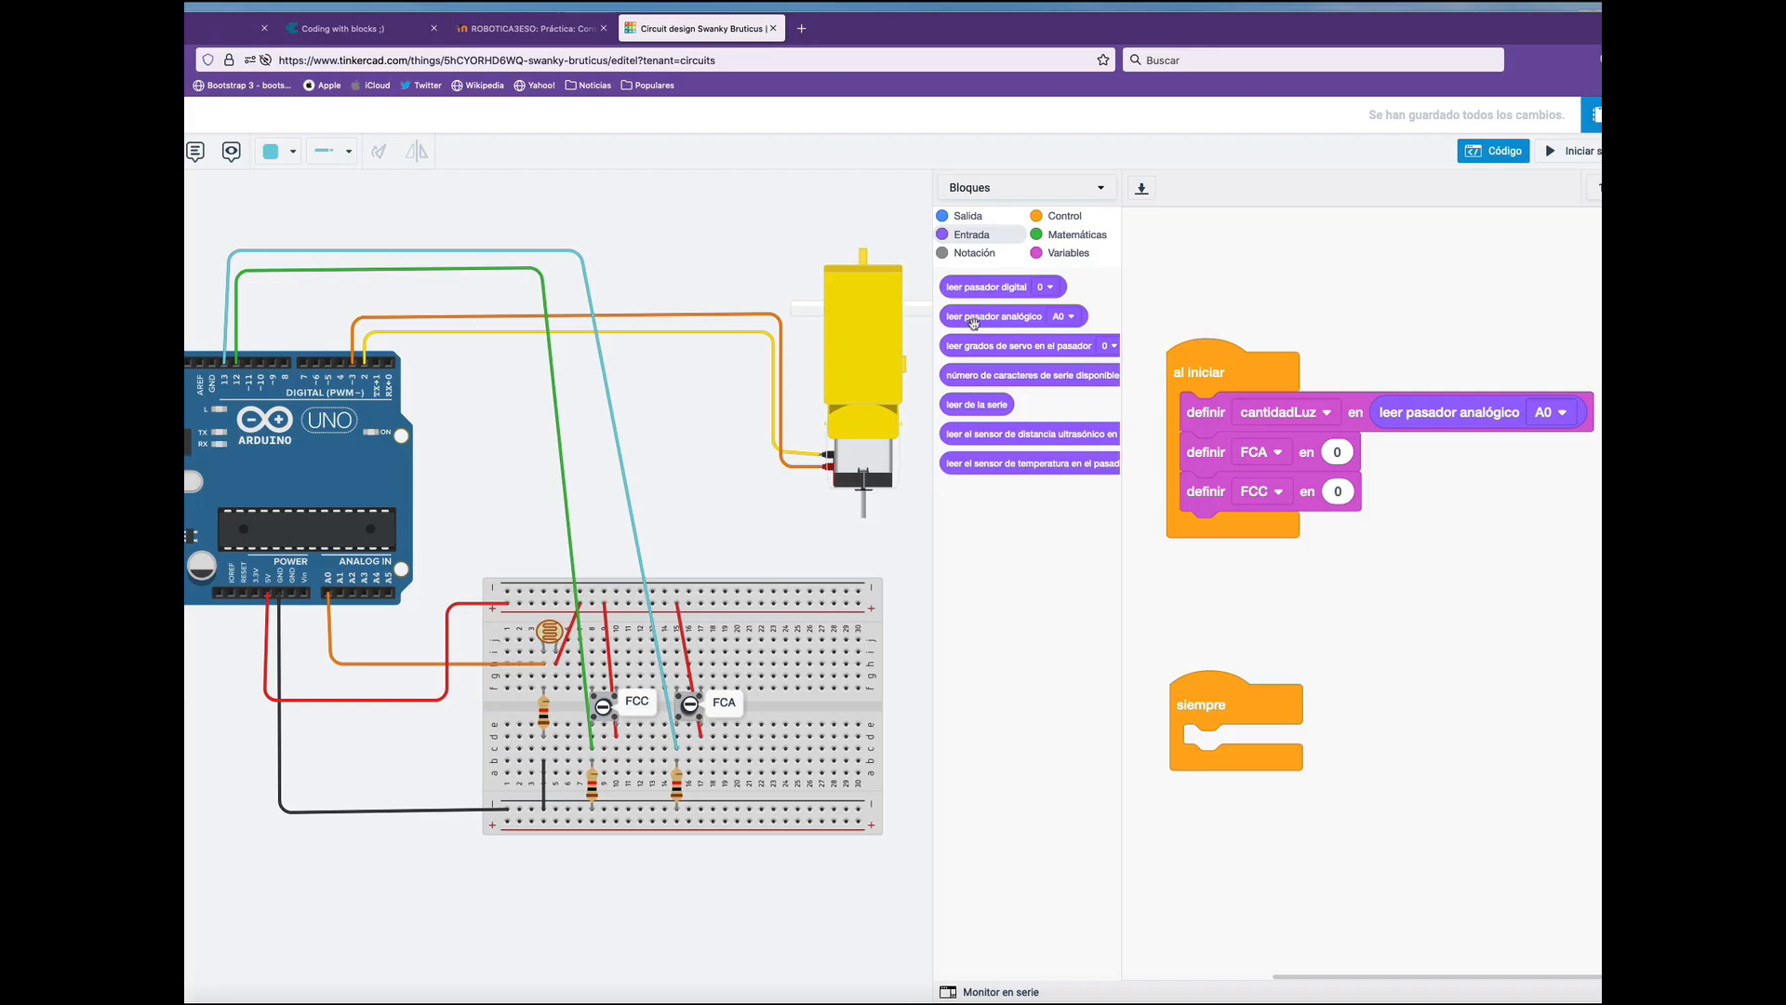
# Set FCA to a "leer pasador digital" reading of pin 13.
pyautogui.moveTo(961, 291); pyautogui.dragTo(1348, 459)
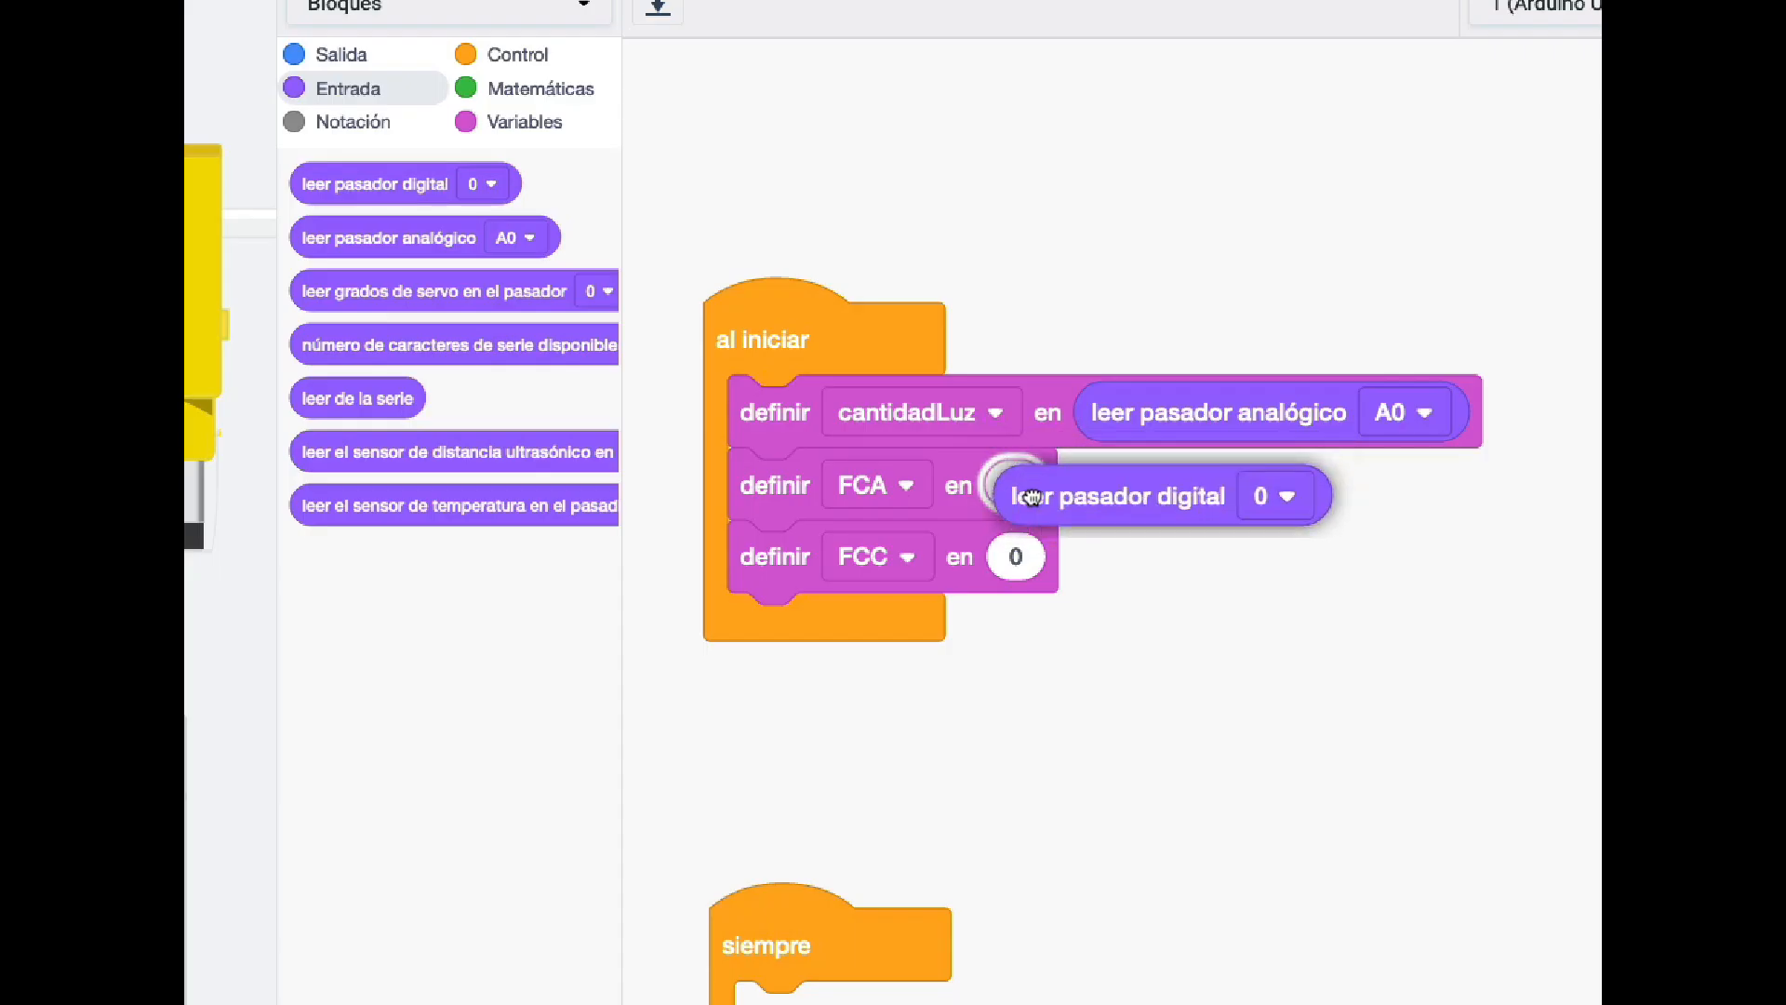
pyautogui.moveTo(1032, 498); pyautogui.dragTo(1023, 491)
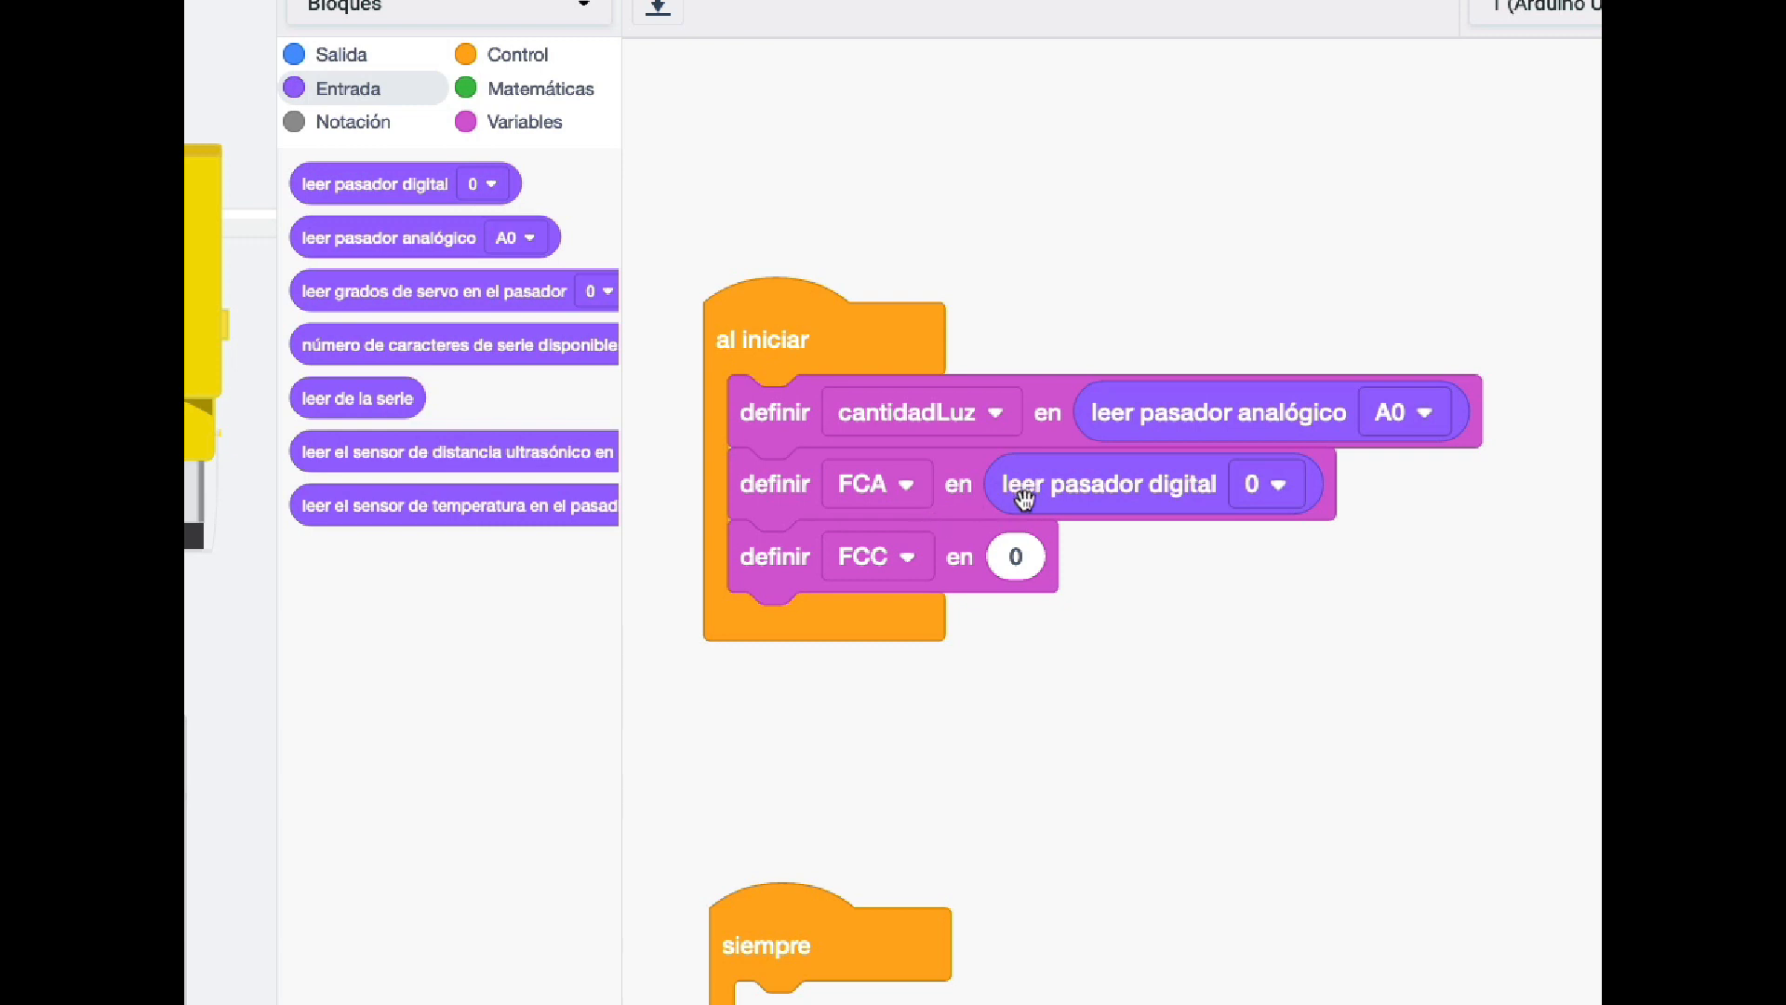
pyautogui.click(1252, 484)
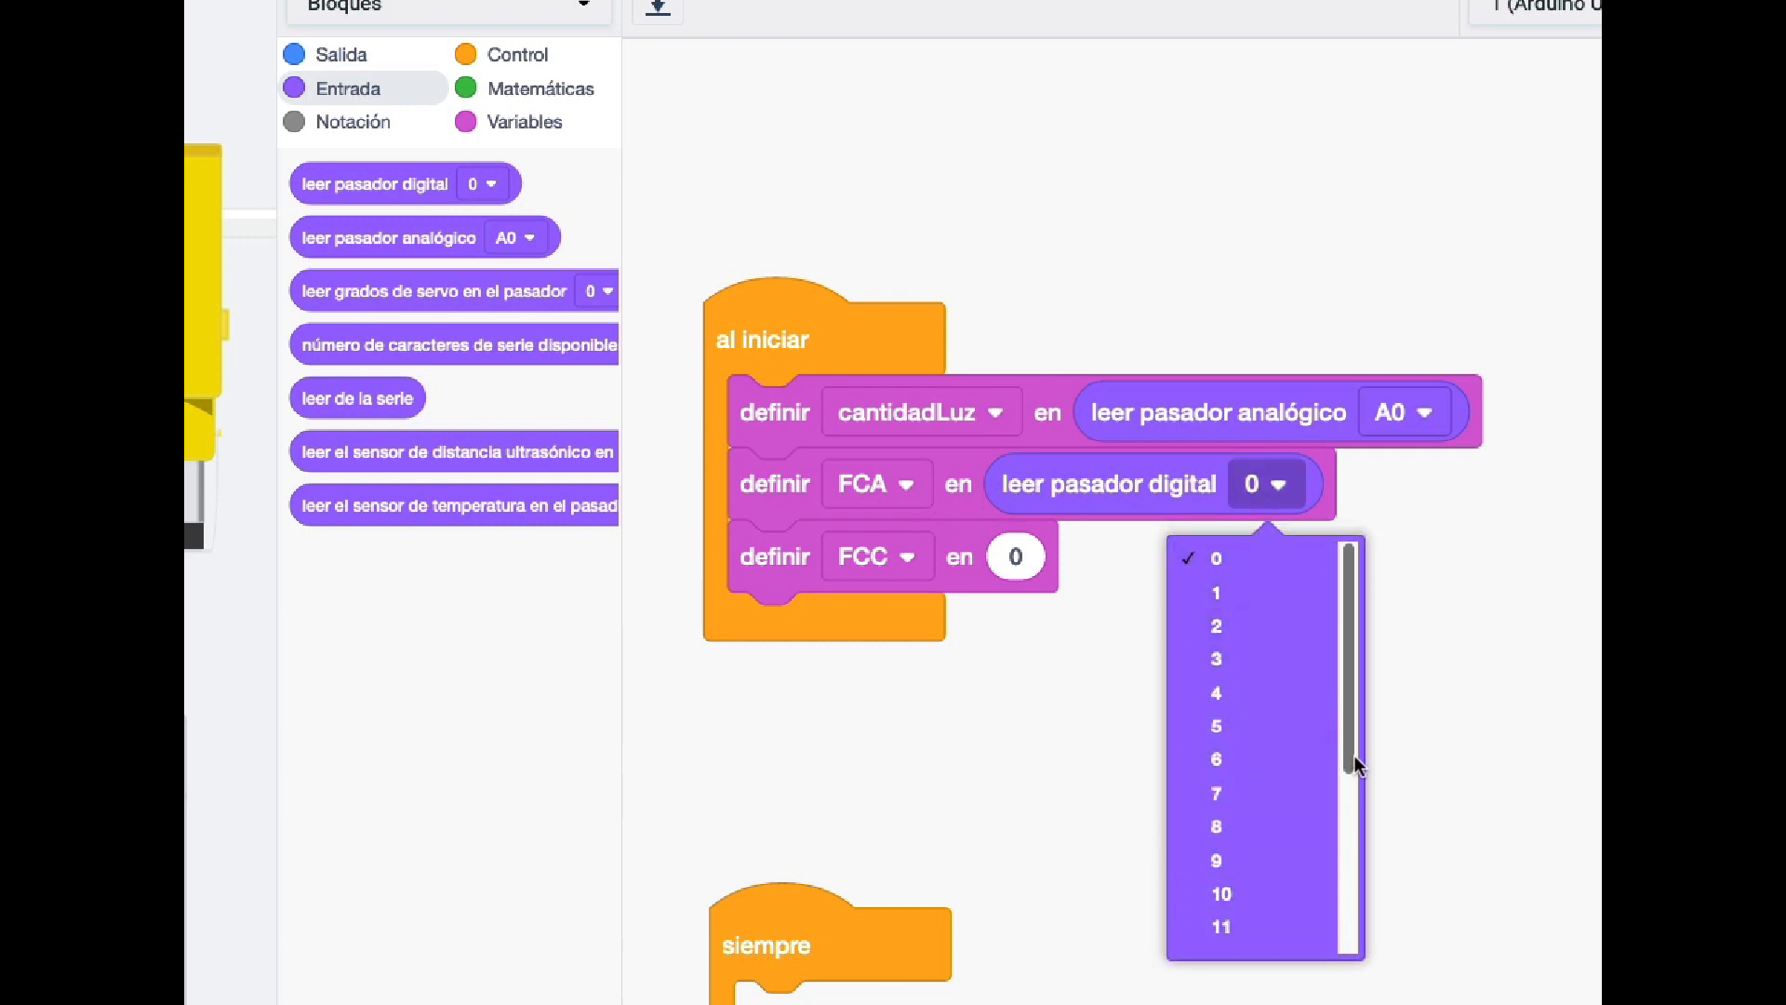
pyautogui.moveTo(1354, 756); pyautogui.dragTo(1360, 862)
pyautogui.click(1247, 845)
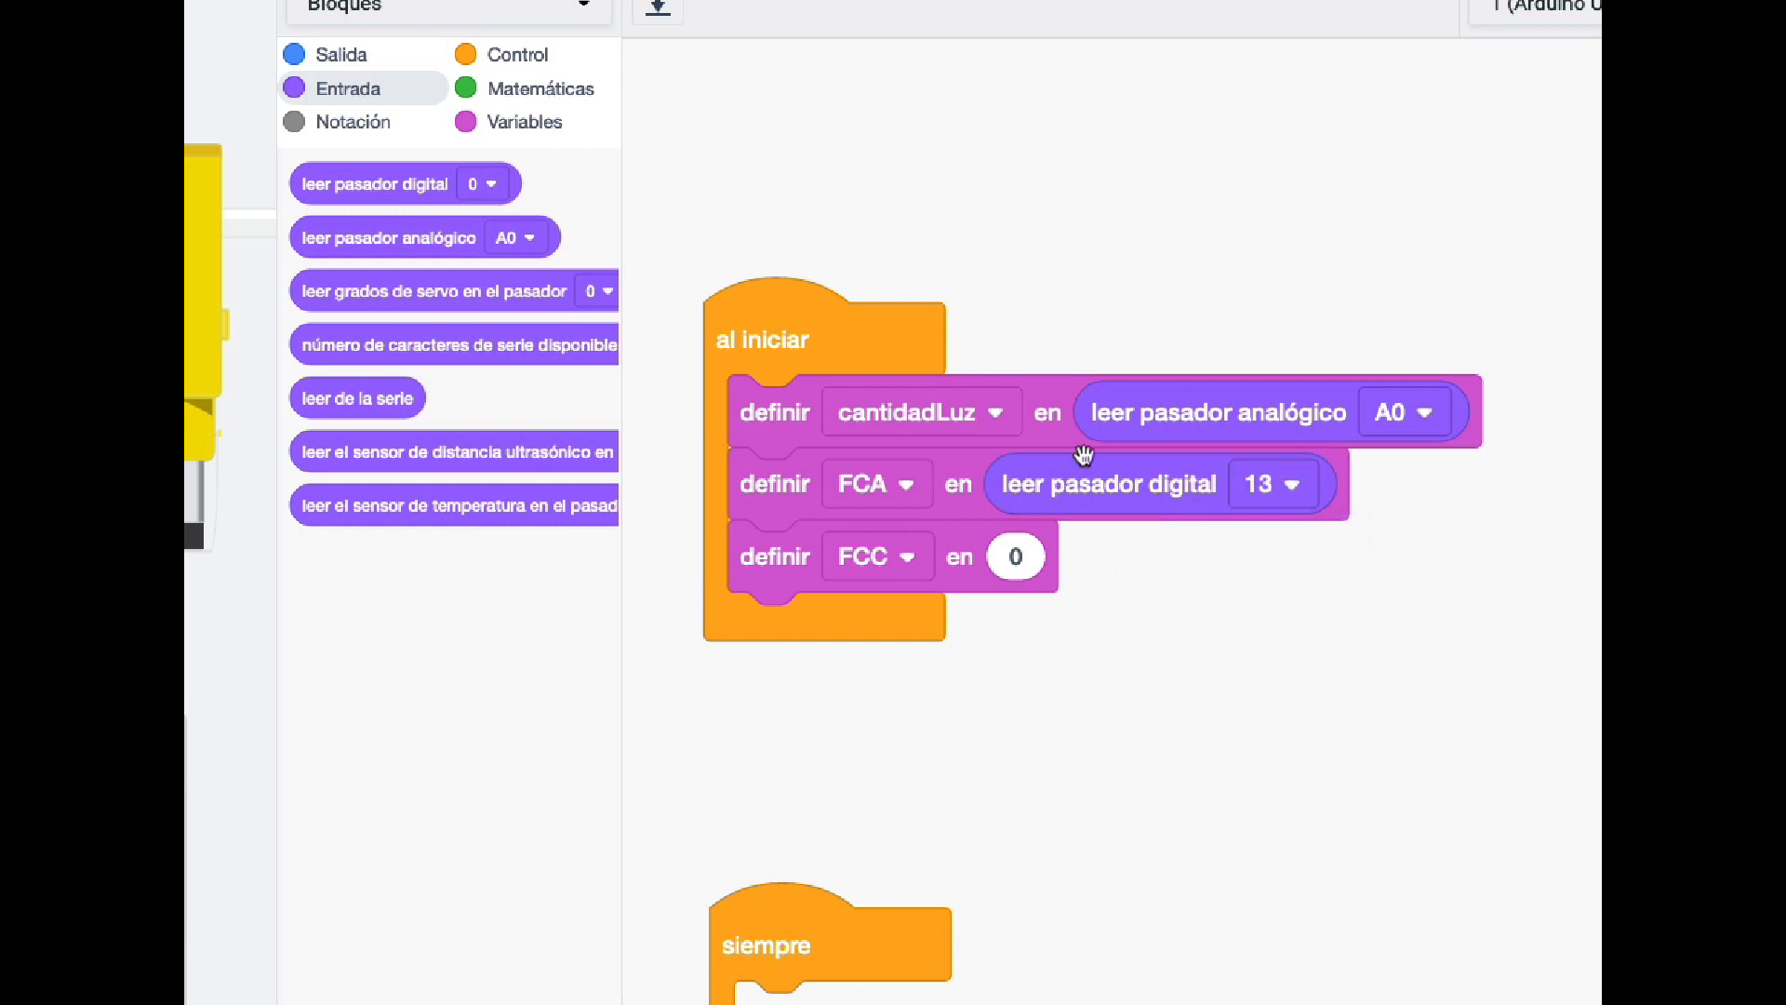
# Duplicate FCA's digital read block into the FCC value and choose the pin wired to the FCC pushbutton.
pyautogui.rightClick(1079, 500)
pyautogui.click(1153, 514)
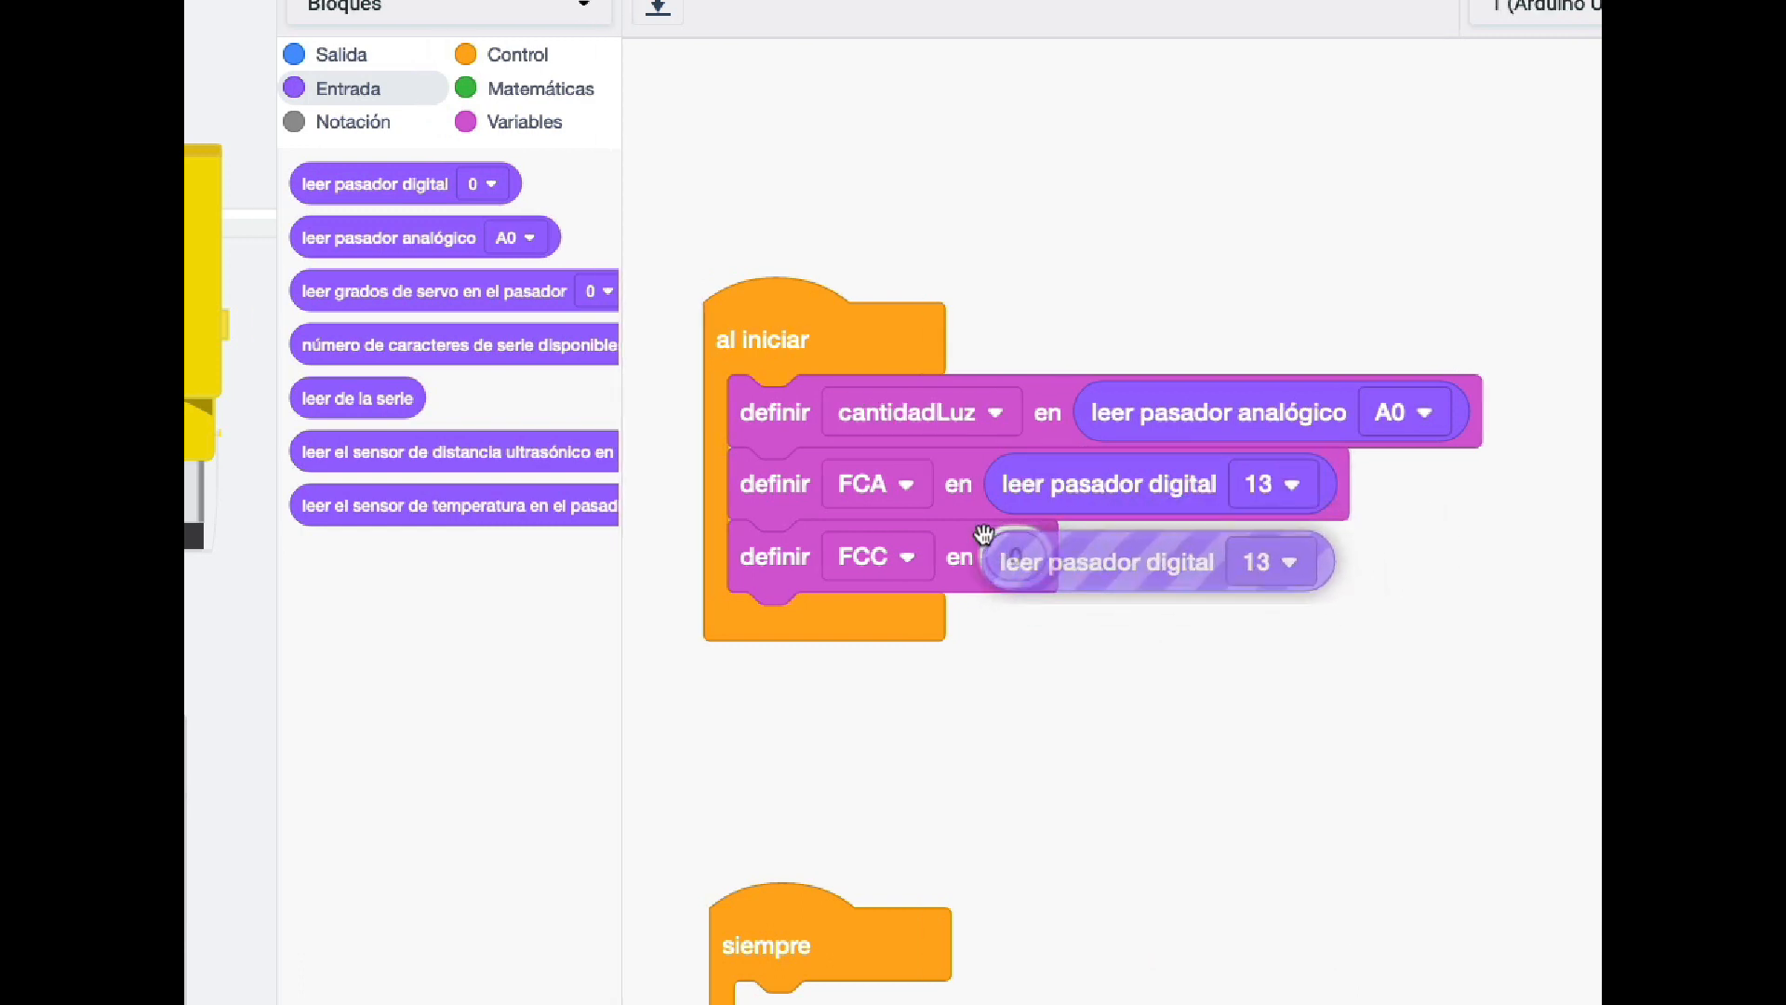
pyautogui.click(1016, 556)
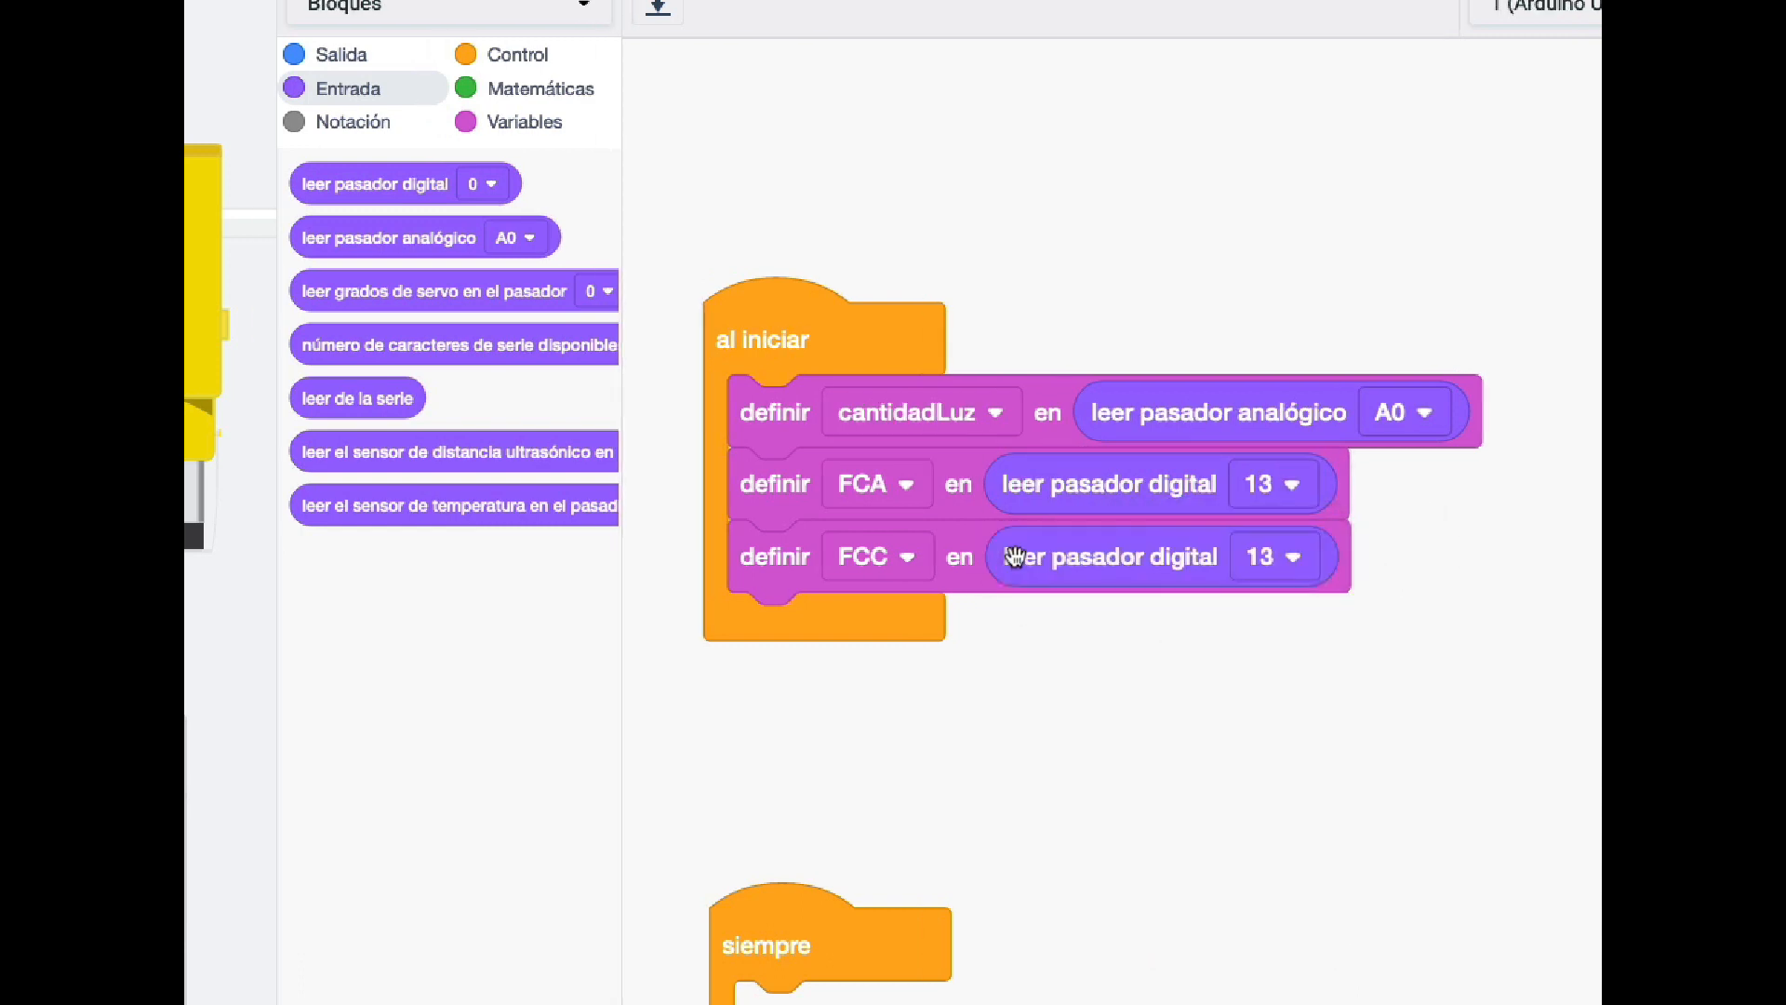
pyautogui.click(1287, 558)
pyautogui.click(1238, 878)
# Switch to the Word document and highlight "pasos" and "algoritmo" in the heading, finishing with the cursor on the empty line below.
pyautogui.moveTo(745, 326); pyautogui.dragTo(727, 200)
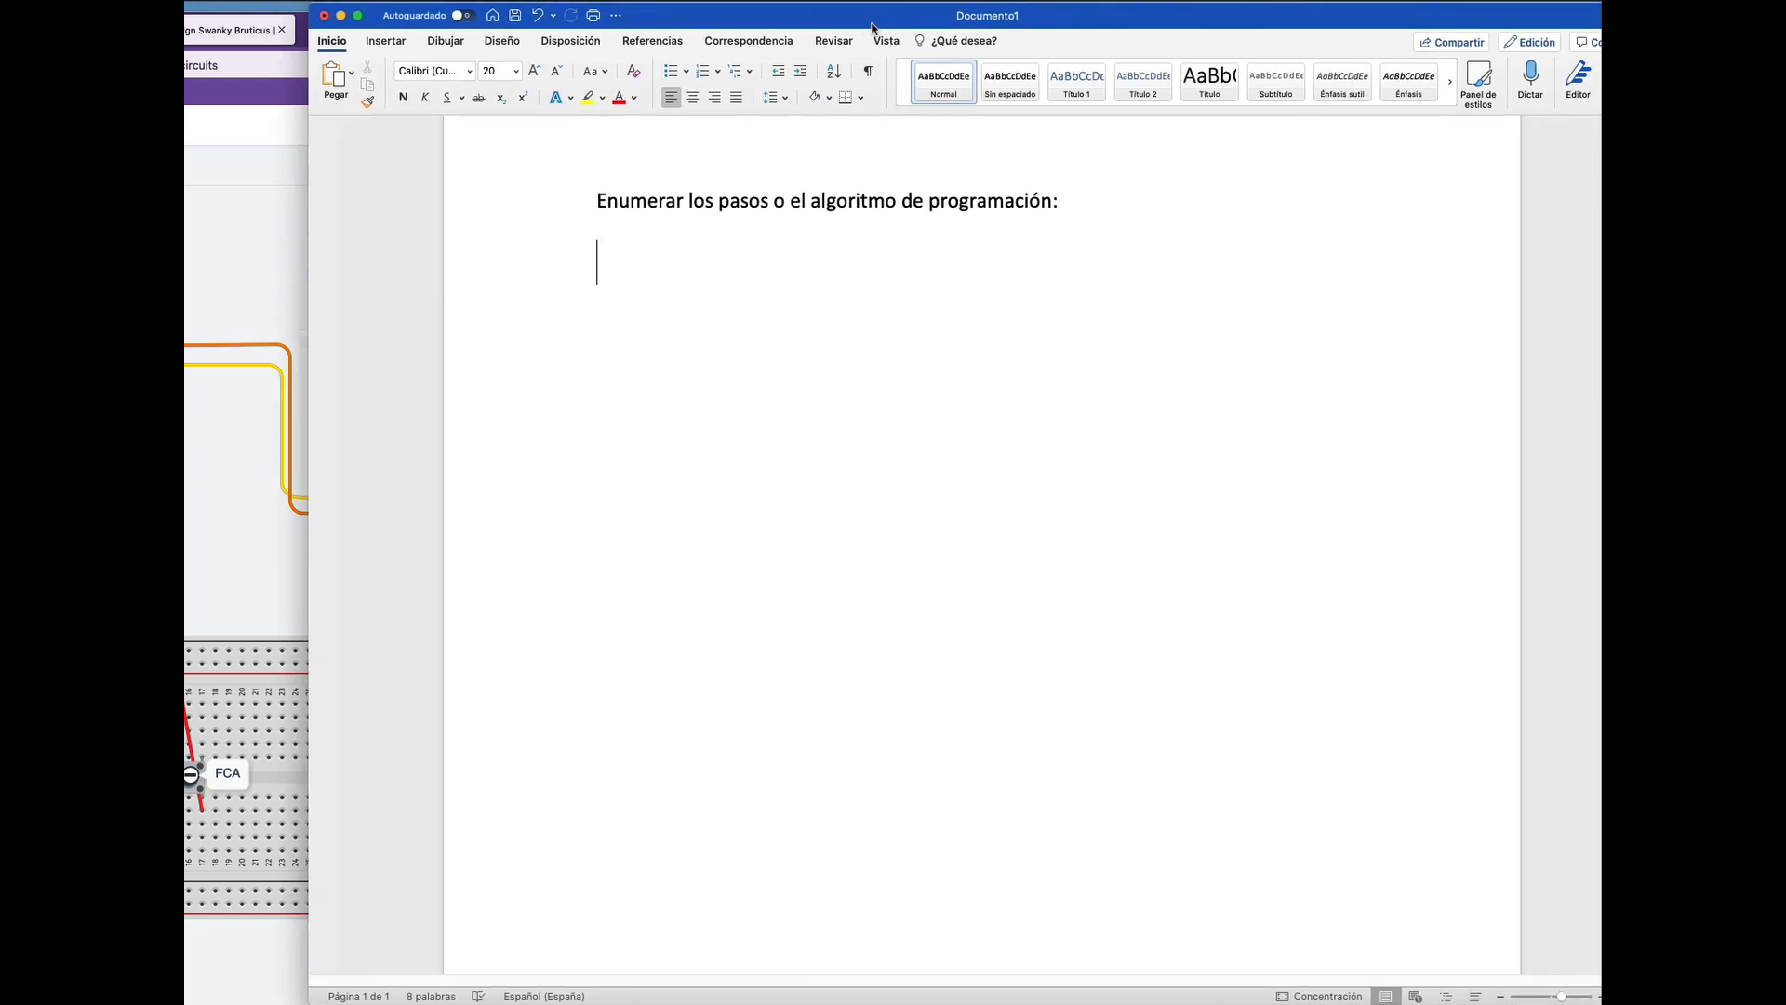
pyautogui.moveTo(878, 31); pyautogui.dragTo(923, 26)
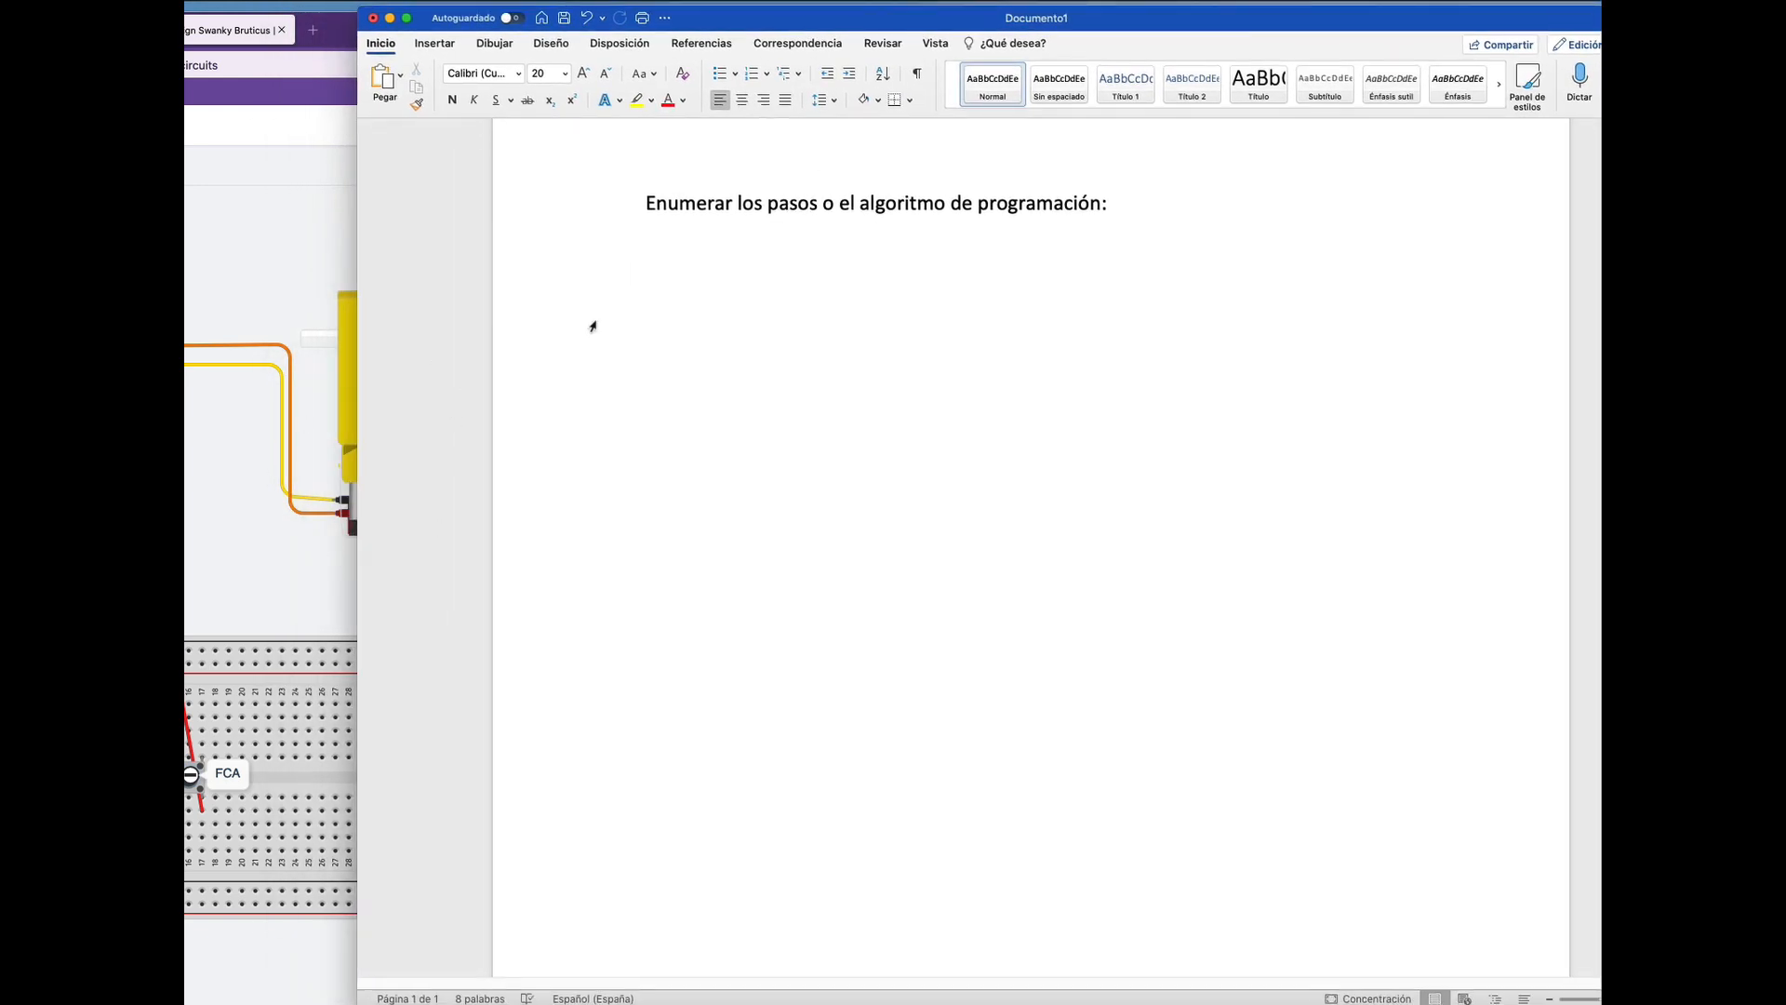
pyautogui.moveTo(766, 204); pyautogui.dragTo(825, 205)
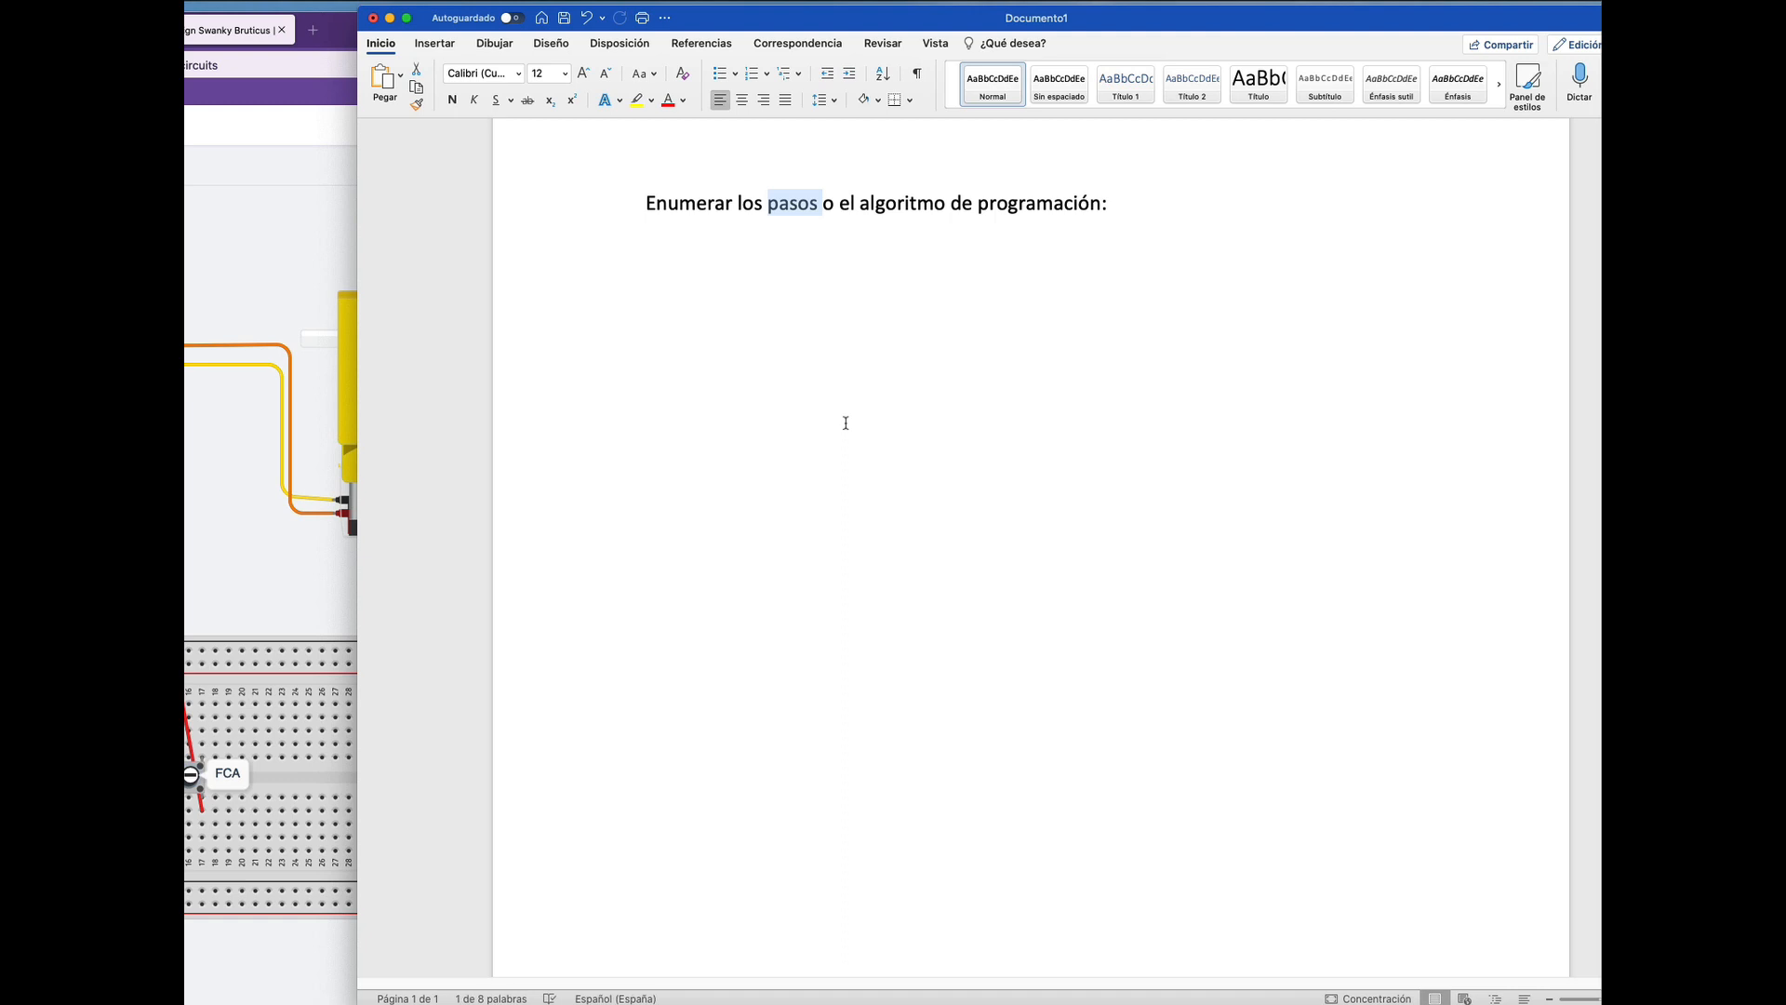
pyautogui.click(818, 205)
pyautogui.moveTo(860, 204); pyautogui.dragTo(946, 205)
pyautogui.click(967, 275)
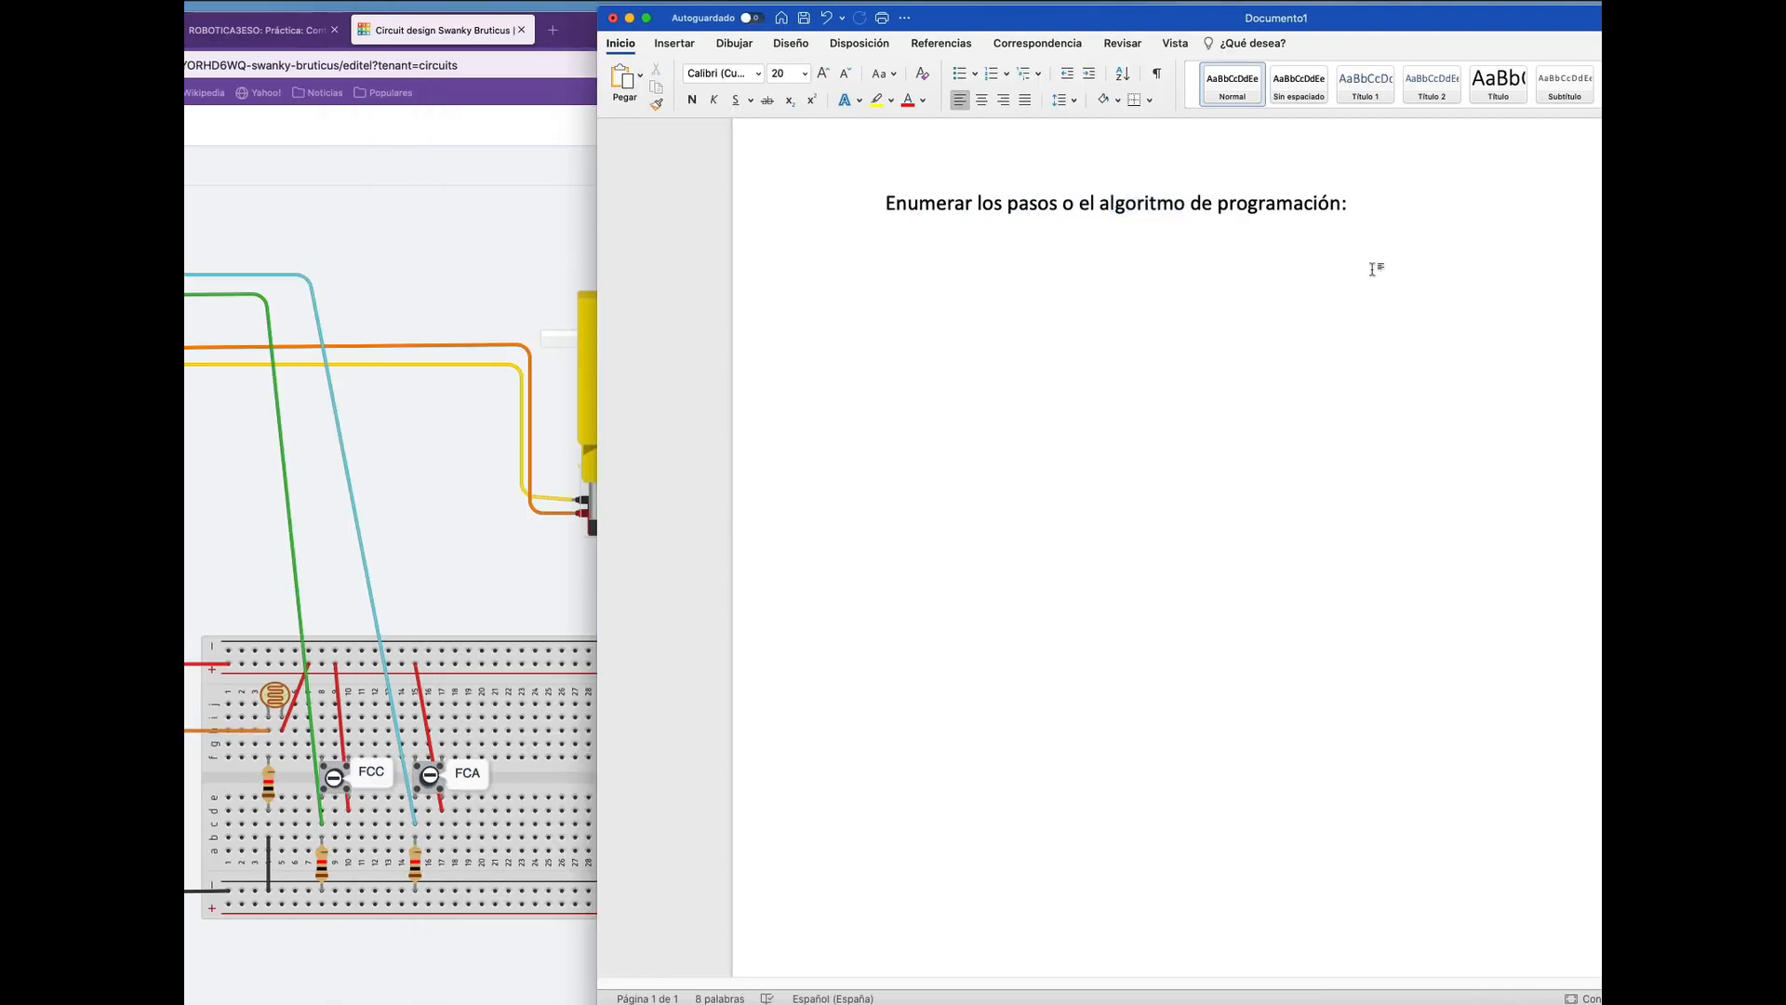
pyautogui.write('definir')
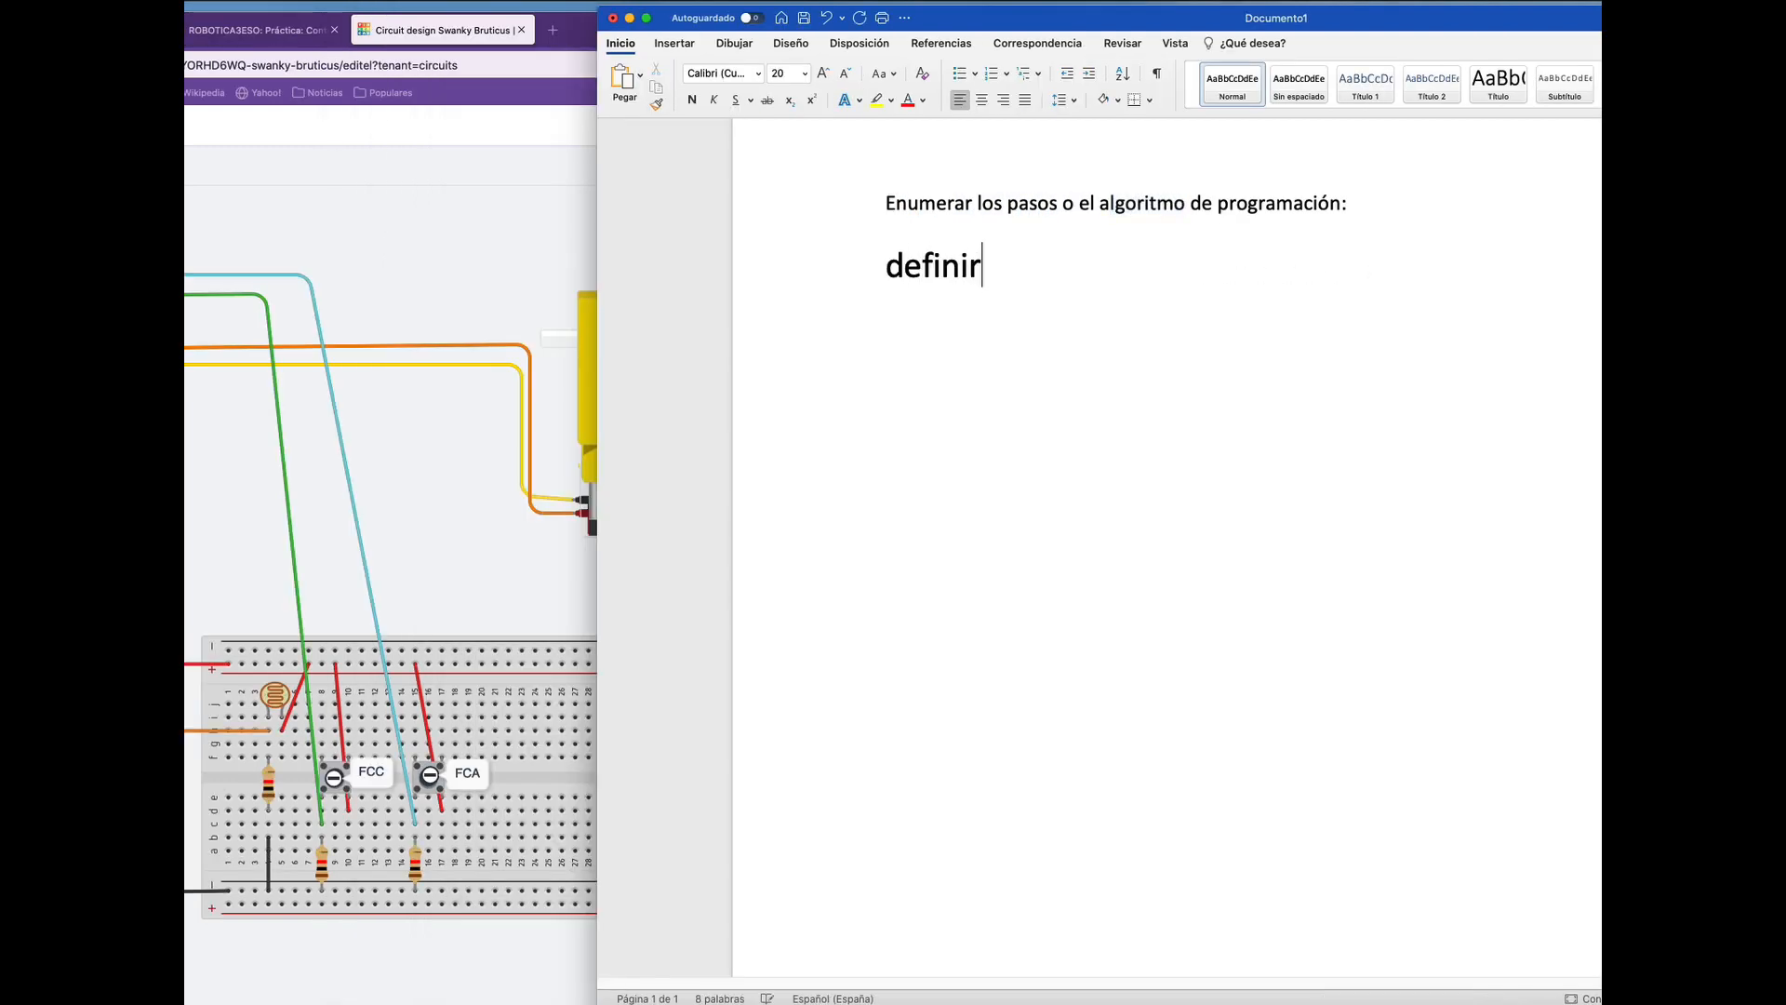
pyautogui.press('BackSpace')
pyautogui.press('BackSpace')
pyautogui.press('BackSpace')
pyautogui.press('BackSpace')
pyautogui.press('BackSpace')
pyautogui.press('BackSpace')
pyautogui.press('BackSpace')
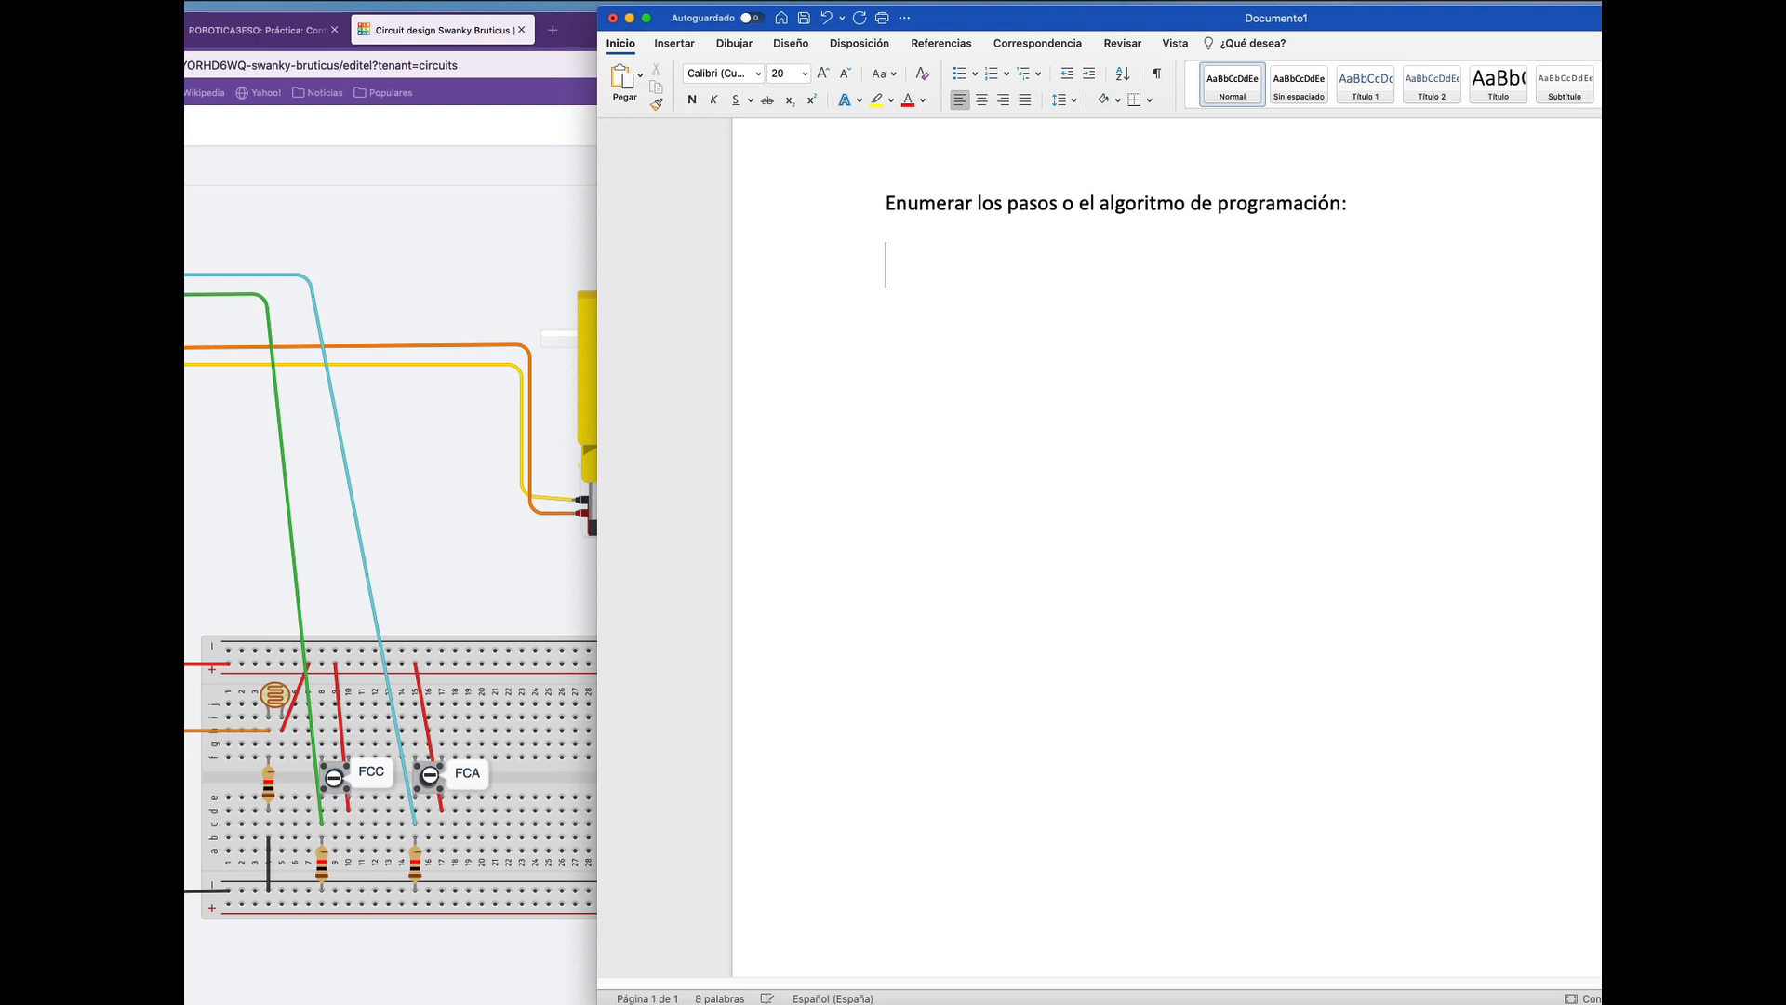